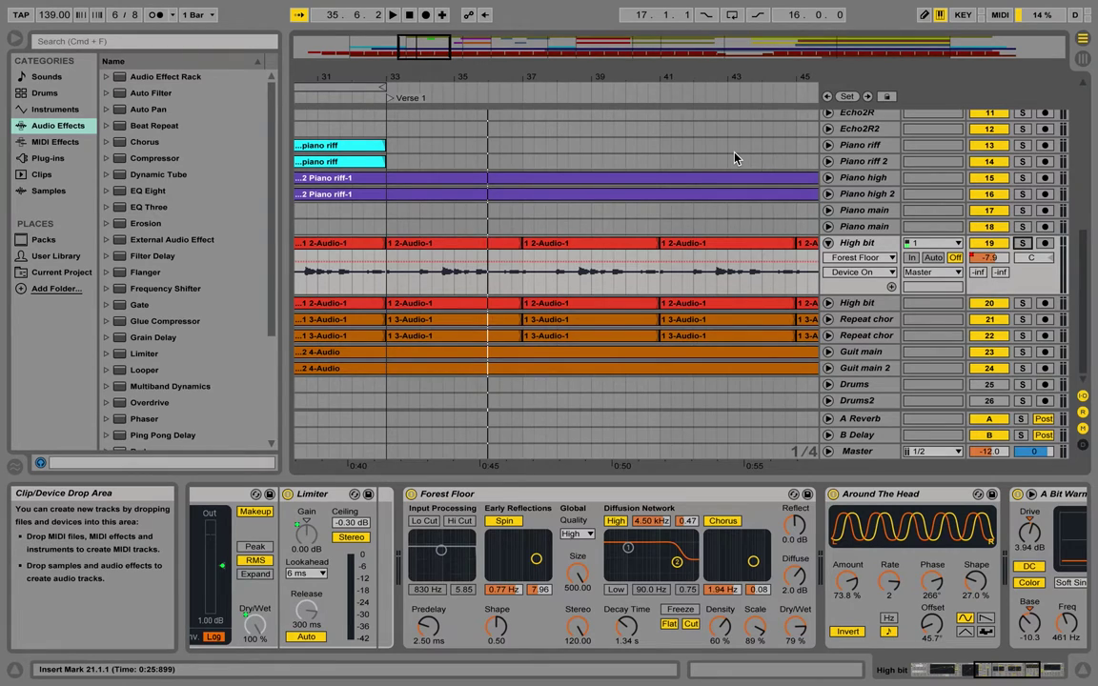
# Look over the arrangement's track list from the vocals down to the drums, around the opening bars and the Intro
pyautogui.scroll(5, 734, 157)
pyautogui.scroll(5, 734, 157)
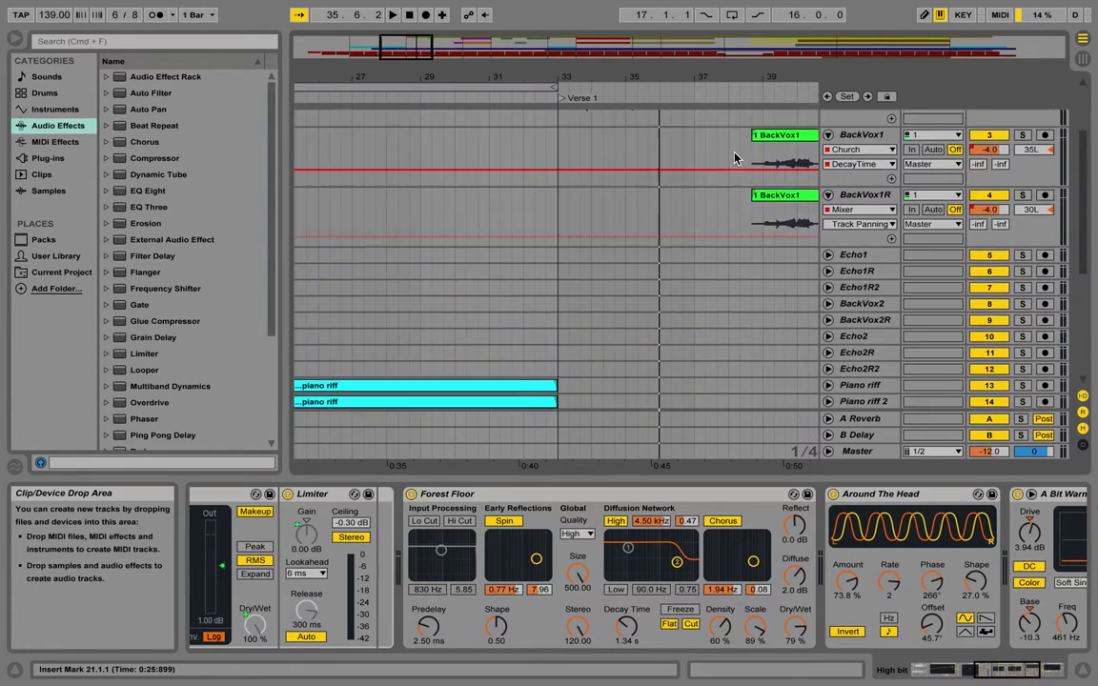
pyautogui.hscroll(-6, 733, 157)
pyautogui.hscroll(-8, 660, 136)
pyautogui.hscroll(-6, 398, 229)
pyautogui.hscroll(3, 397, 230)
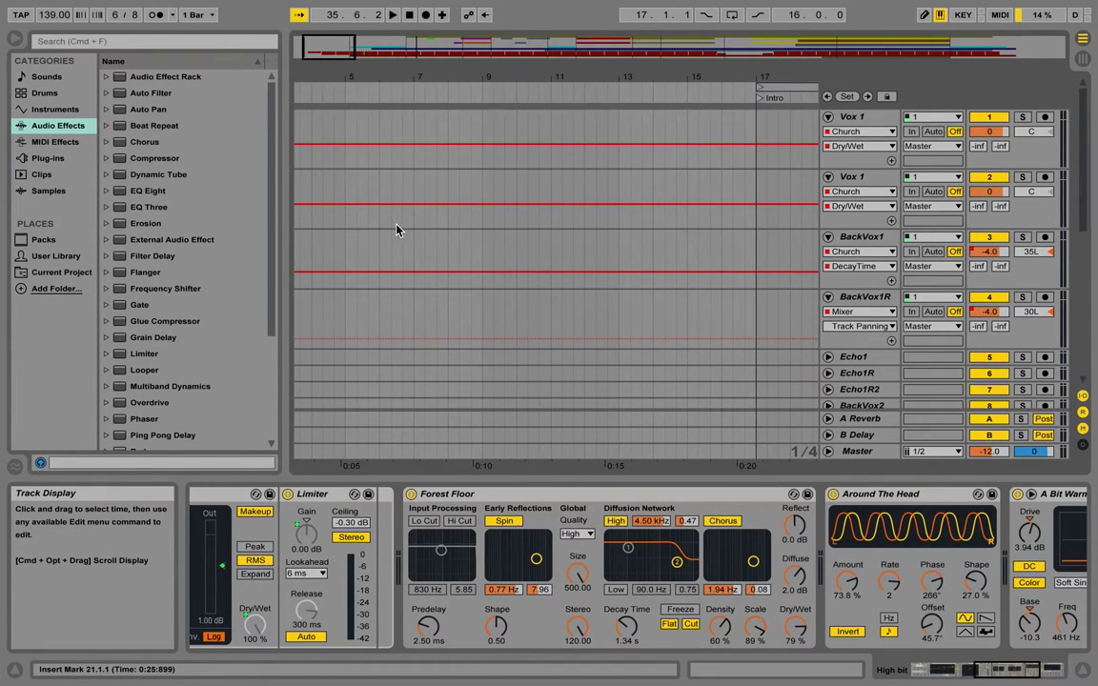
pyautogui.scroll(-10, 873, 164)
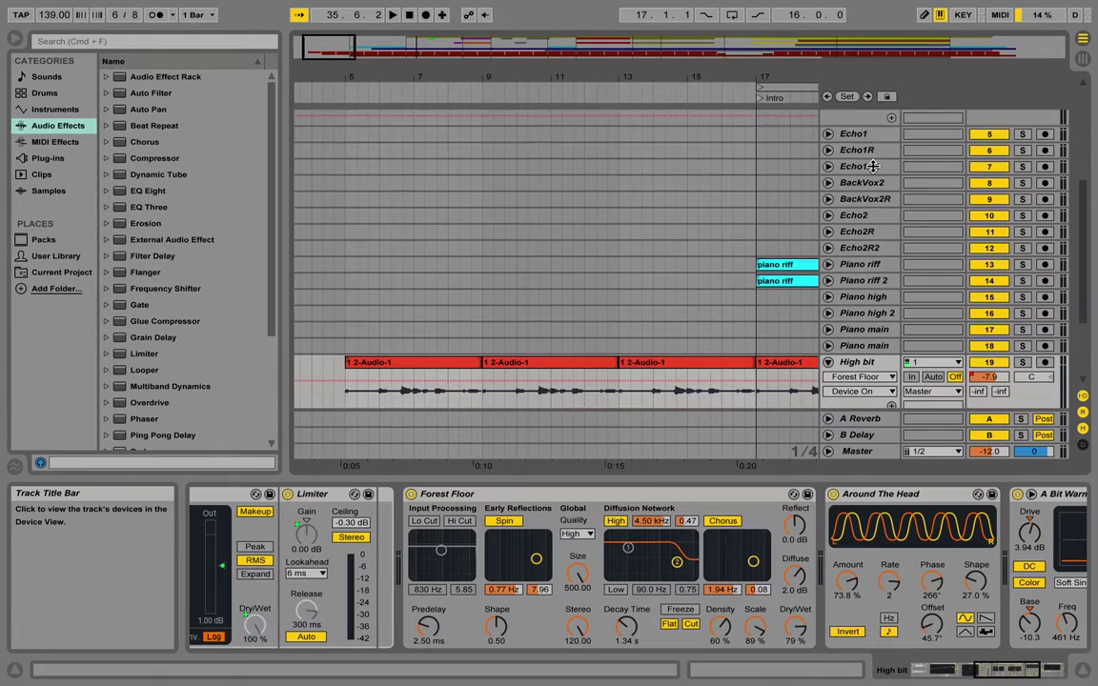
pyautogui.scroll(-1, 873, 164)
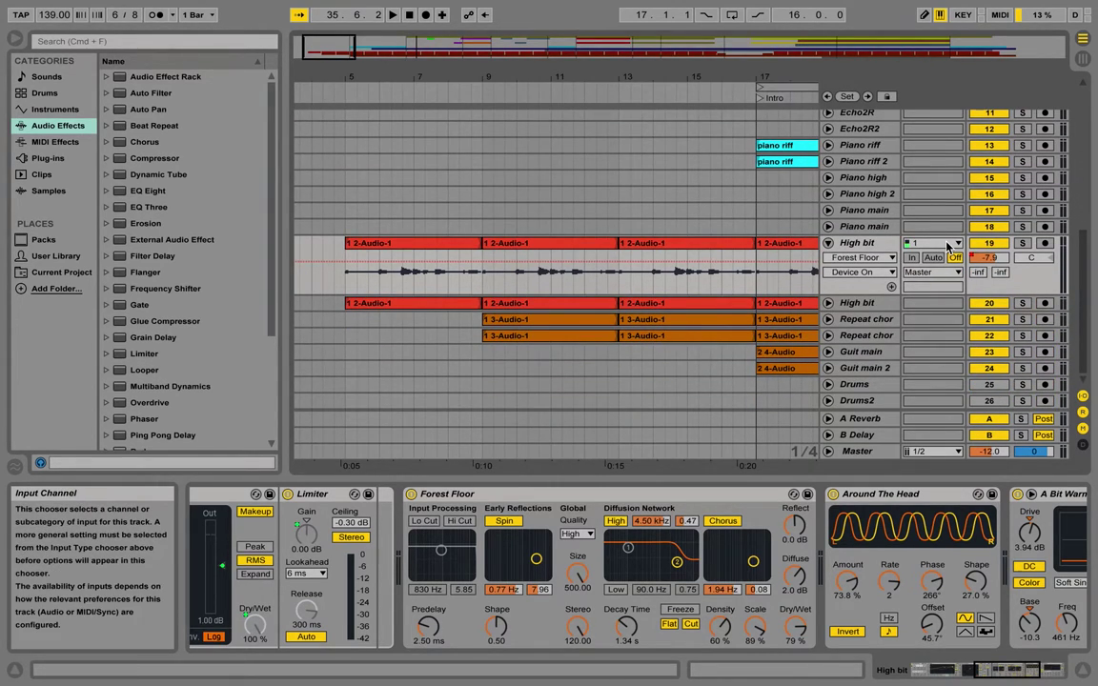
pyautogui.scroll(10, 953, 244)
pyautogui.scroll(-18, 948, 246)
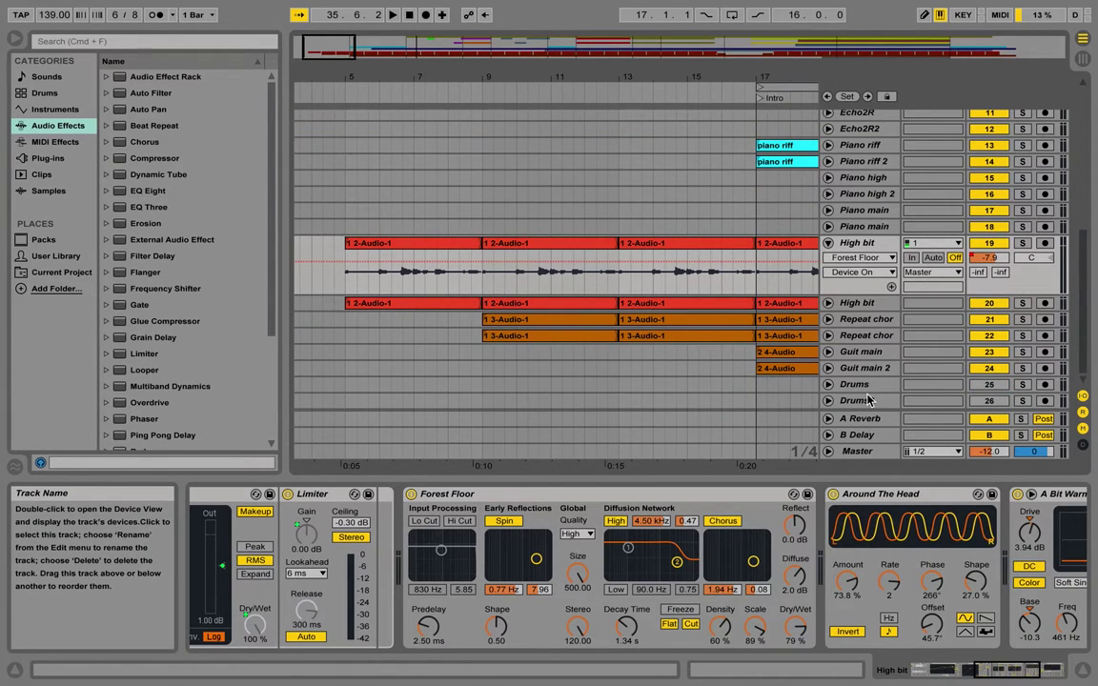
pyautogui.scroll(15, 815, 236)
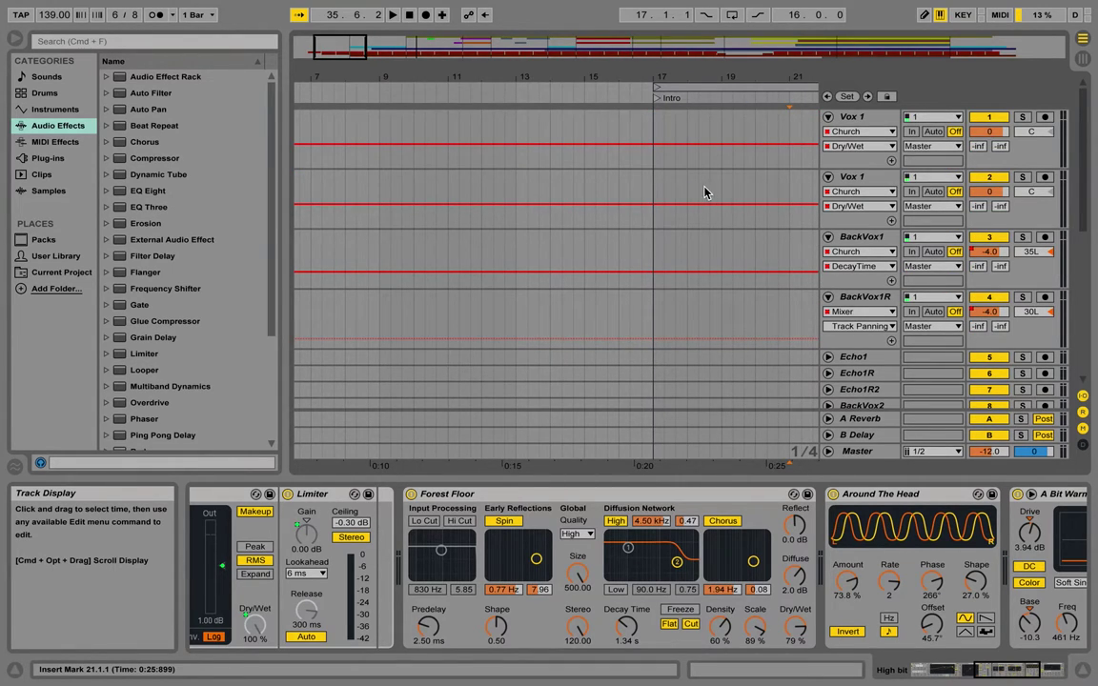
pyautogui.hscroll(3, 648, 151)
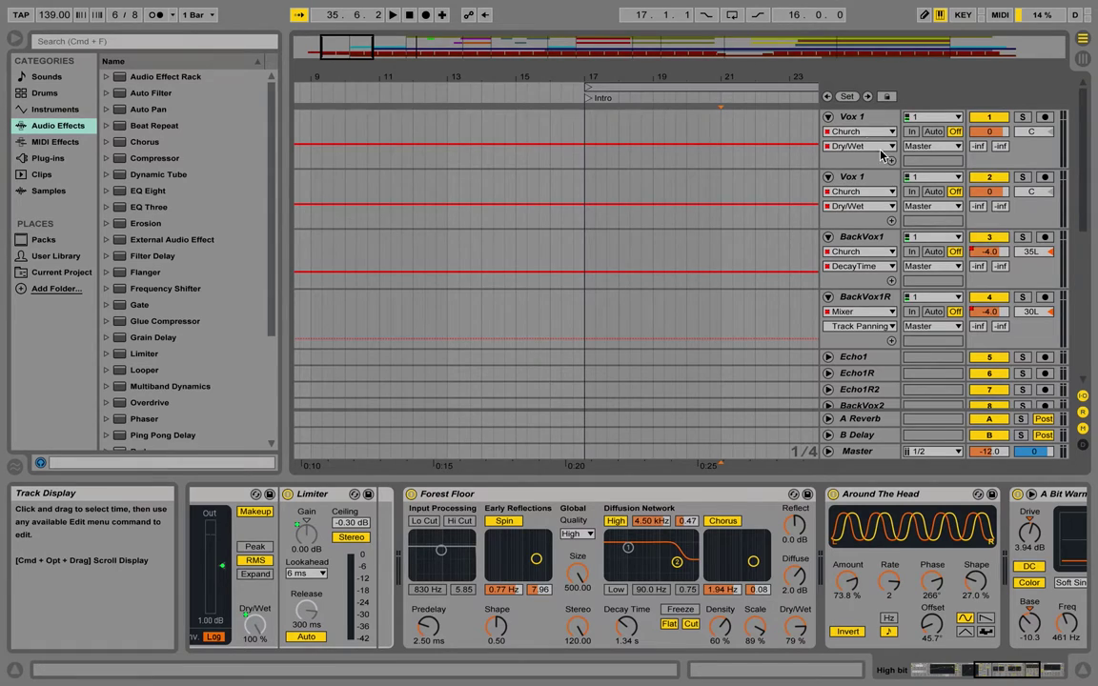
# Fold both Vox 1 tracks and the BackVox1 and BackVox1R tracks
pyautogui.click(827, 116)
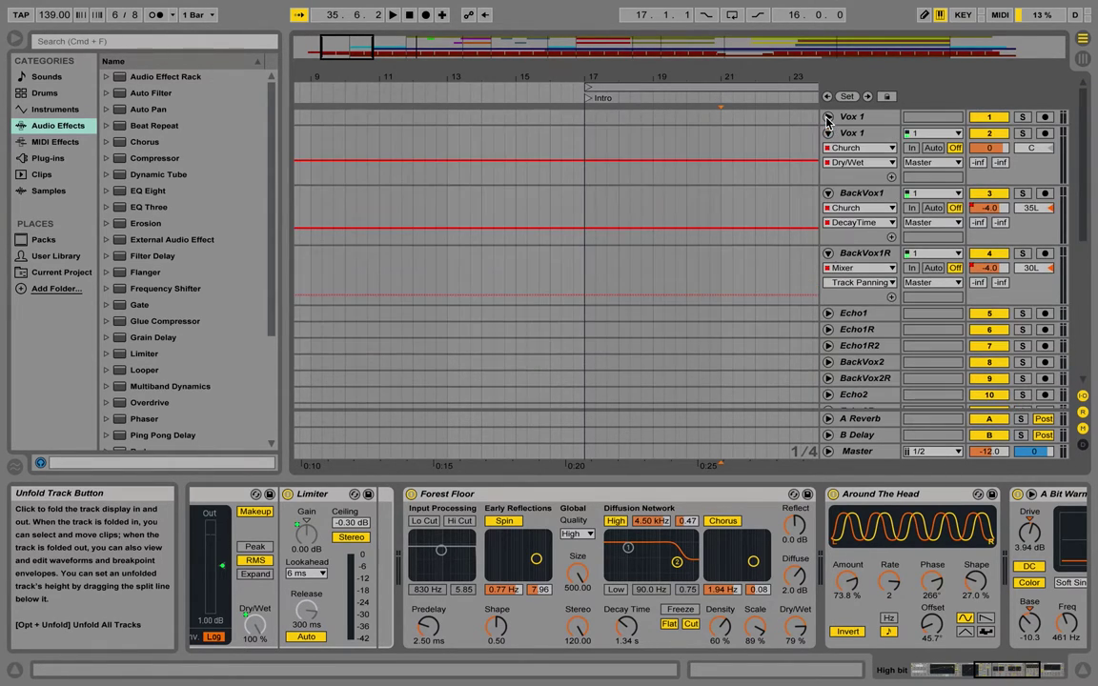
pyautogui.click(827, 133)
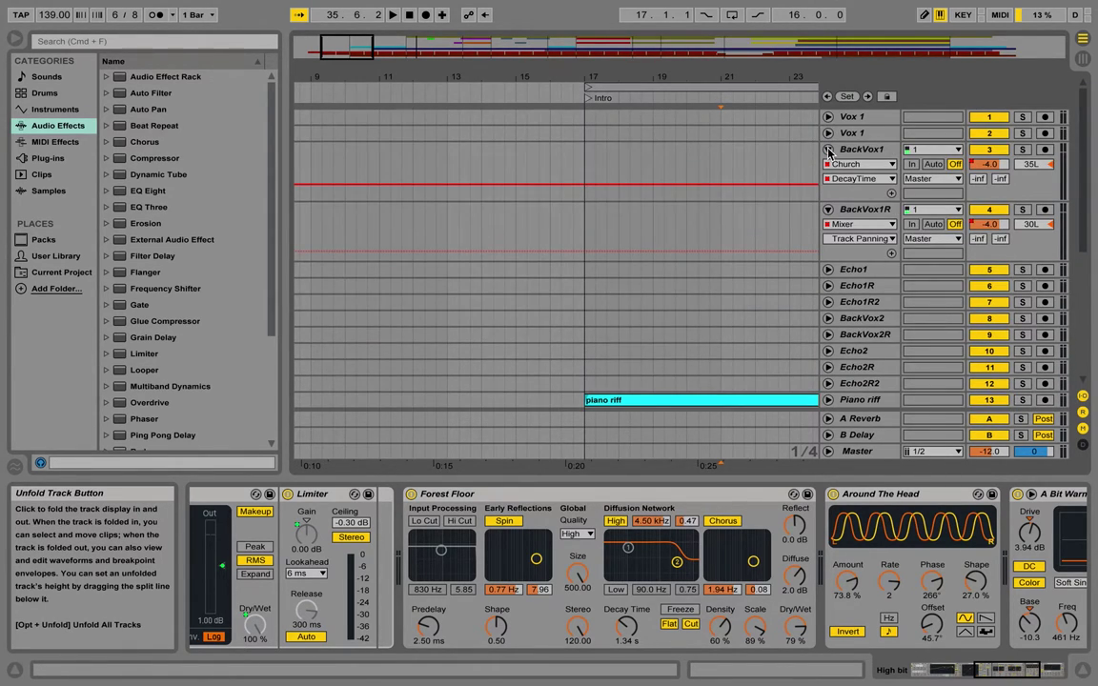
pyautogui.click(828, 150)
pyautogui.click(828, 165)
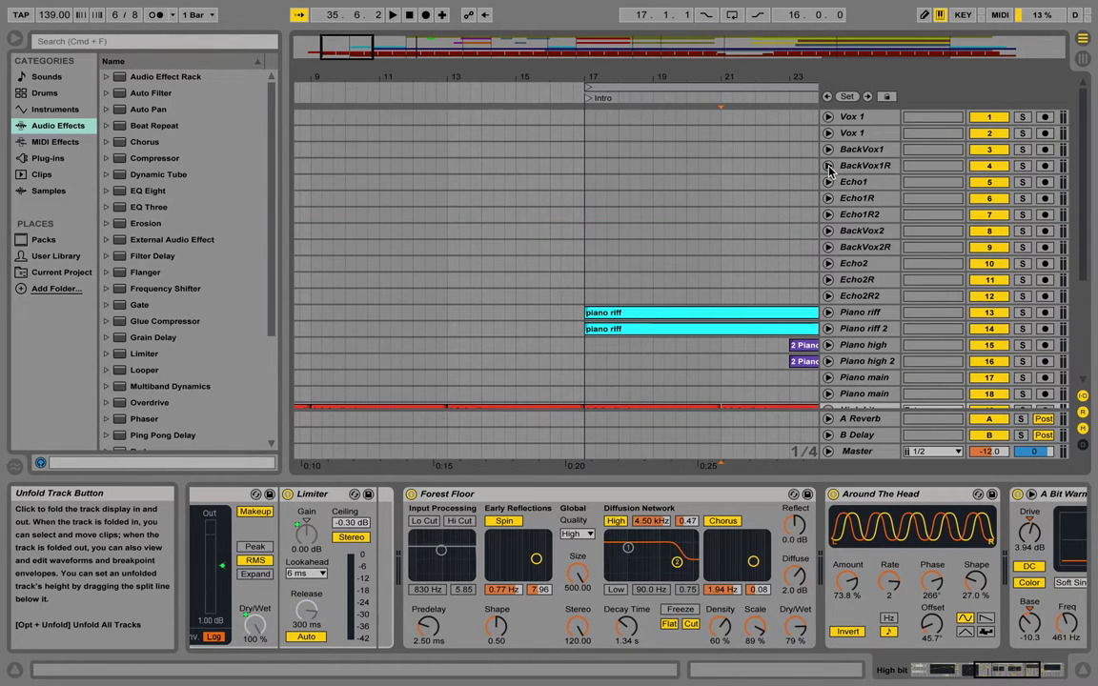
# Unfold the first Vox 1 track and set the insert marker on it at the start of Verse 1, bar 33
pyautogui.hscroll(5, 768, 152)
pyautogui.hscroll(2, 768, 152)
pyautogui.click(827, 116)
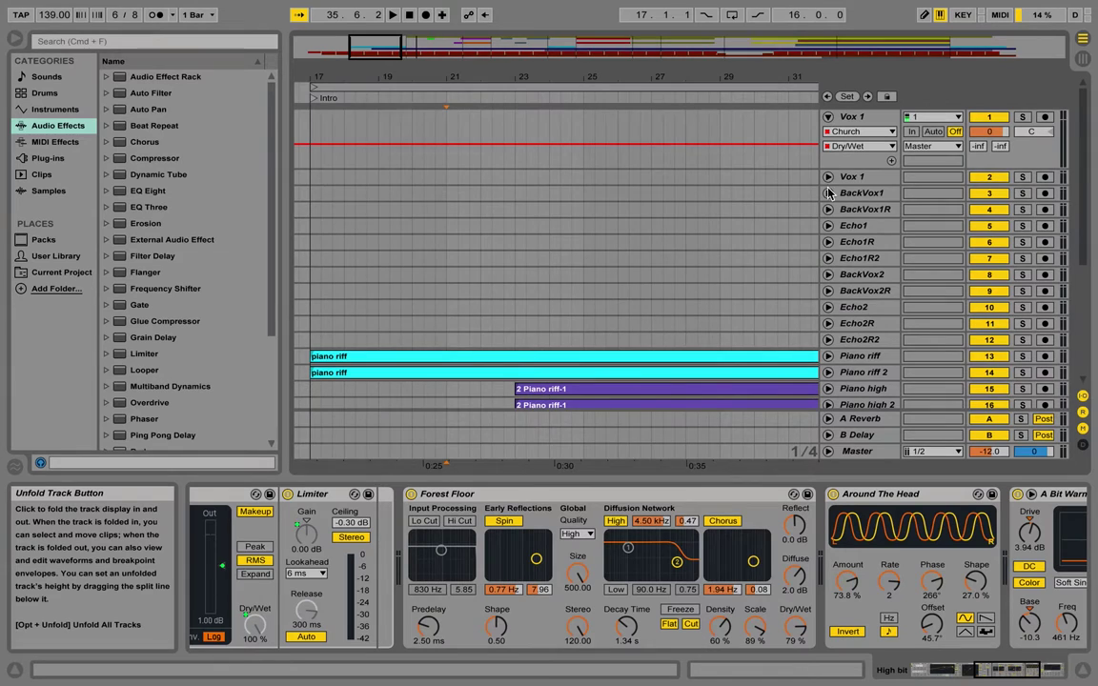
pyautogui.click(828, 177)
pyautogui.click(828, 177)
pyautogui.hscroll(3, 801, 183)
pyautogui.hscroll(4, 801, 185)
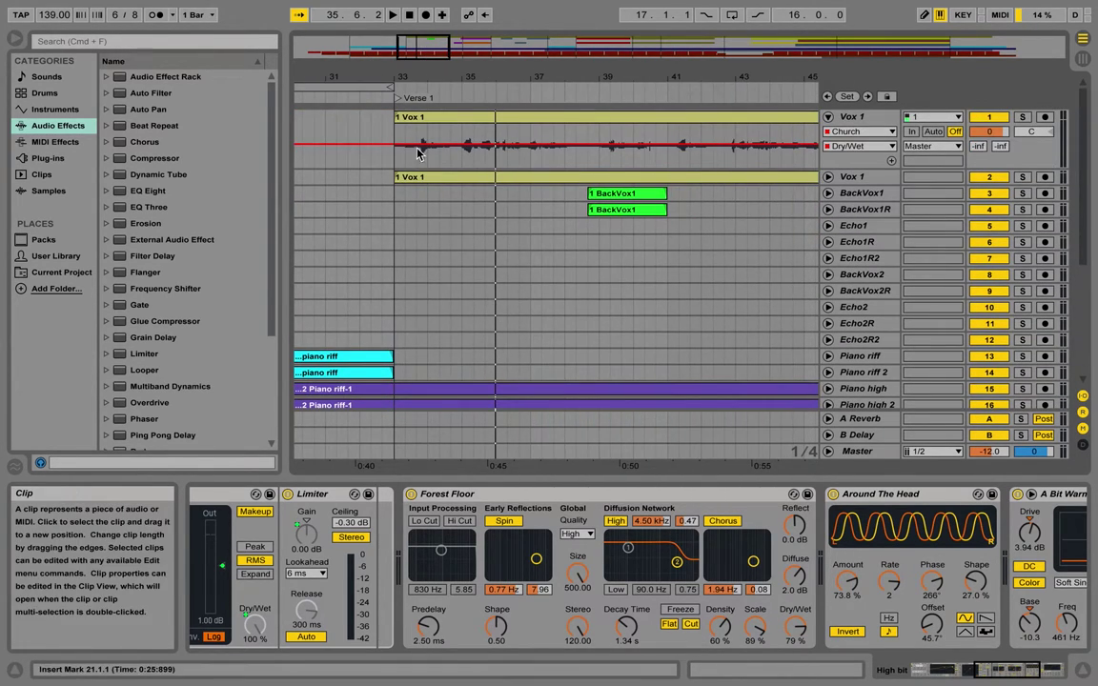
pyautogui.click(709, 191)
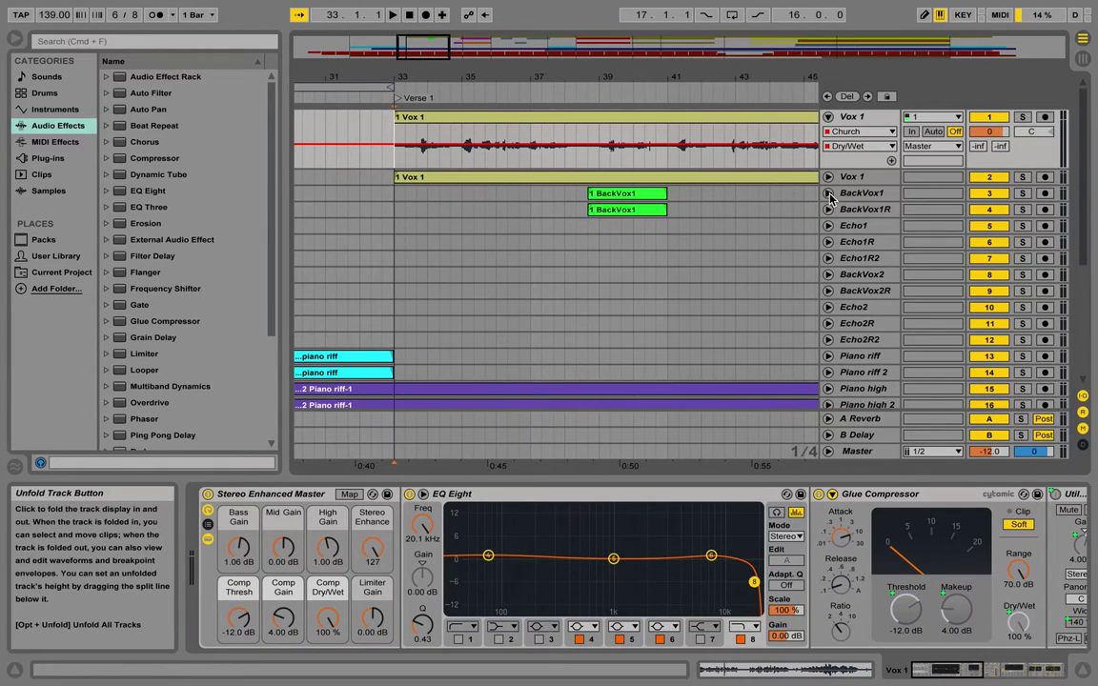
# Unfold the BackVox1 and Echo1 tracks to show their clips and mixer settings
pyautogui.click(828, 194)
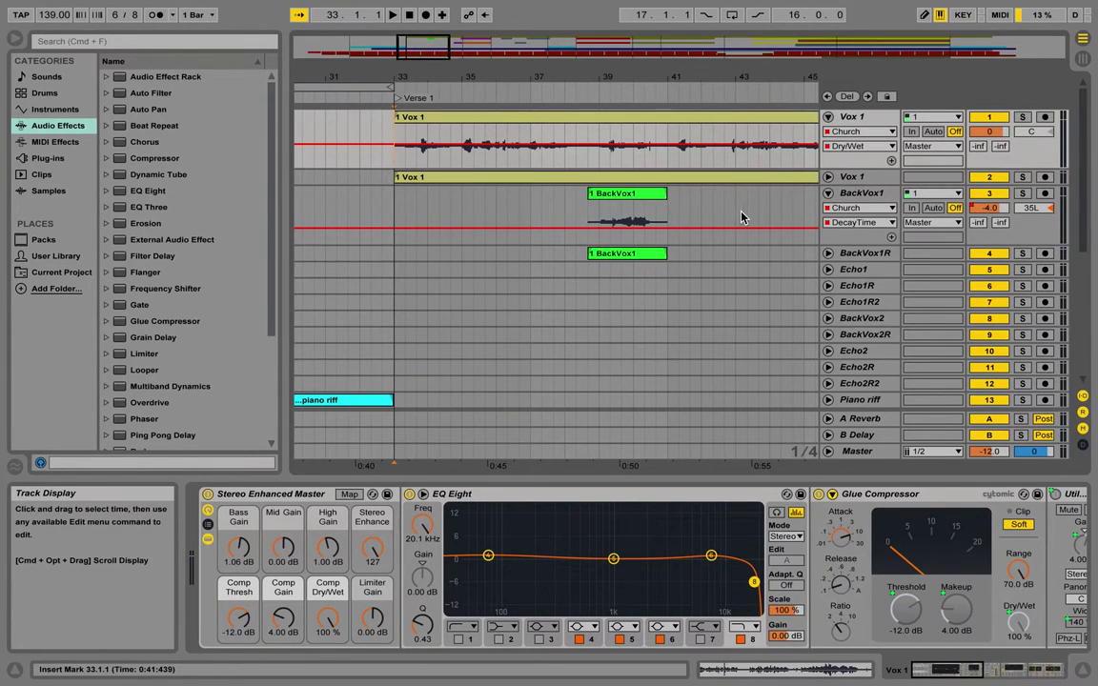
pyautogui.hscroll(2, 742, 217)
pyautogui.scroll(-1, 742, 217)
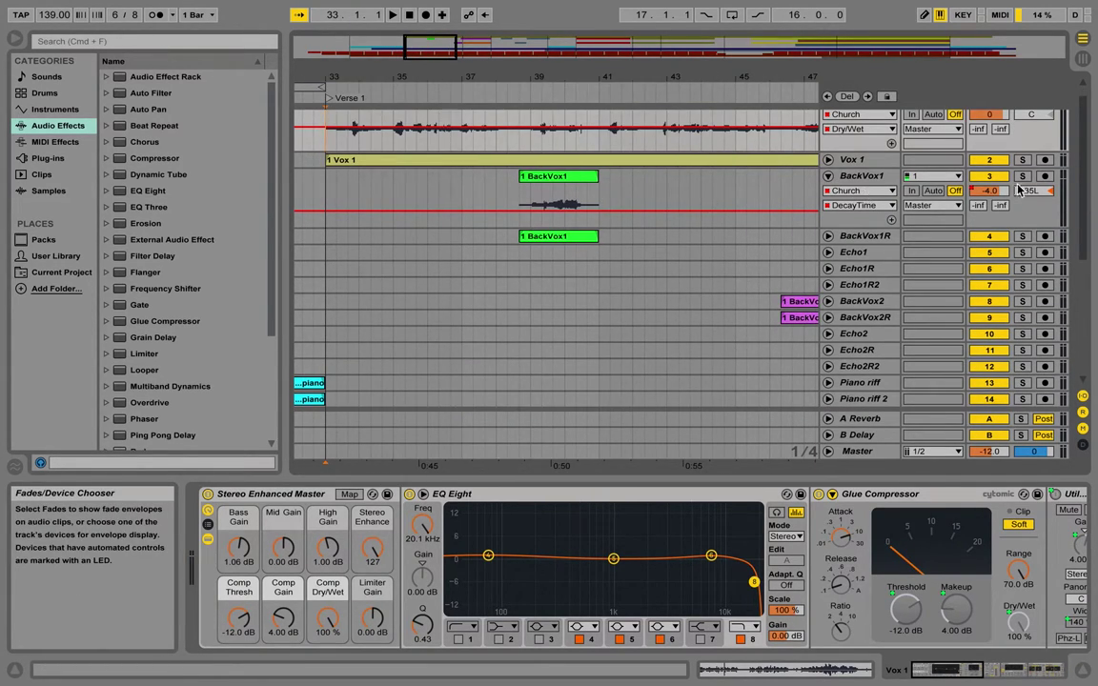
pyautogui.click(828, 252)
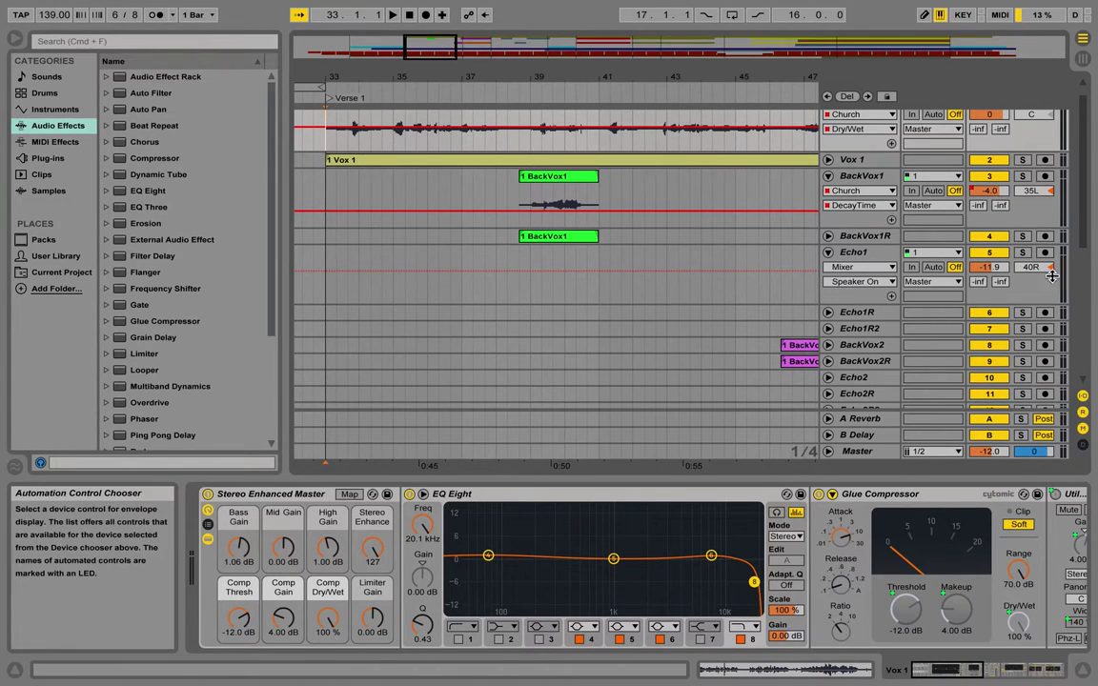
# Unfold the BackVox2 and Echo2 tracks and bring the BackVox2 clips around Pre-Chorus 1 into view
pyautogui.scroll(-5, 952, 251)
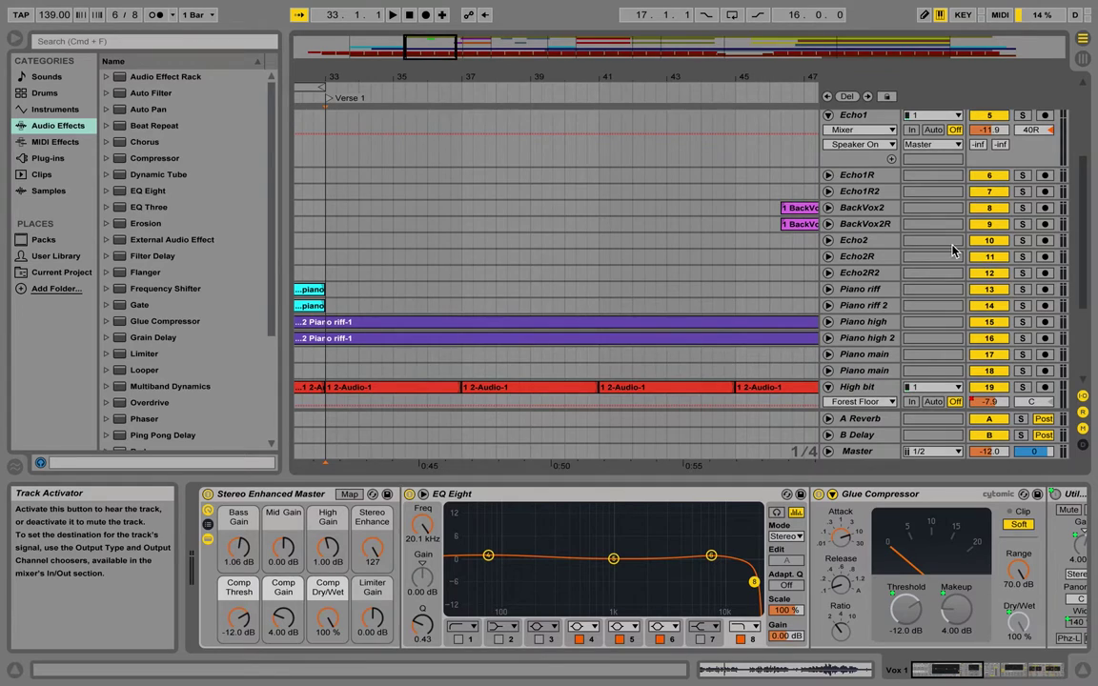
pyautogui.click(829, 208)
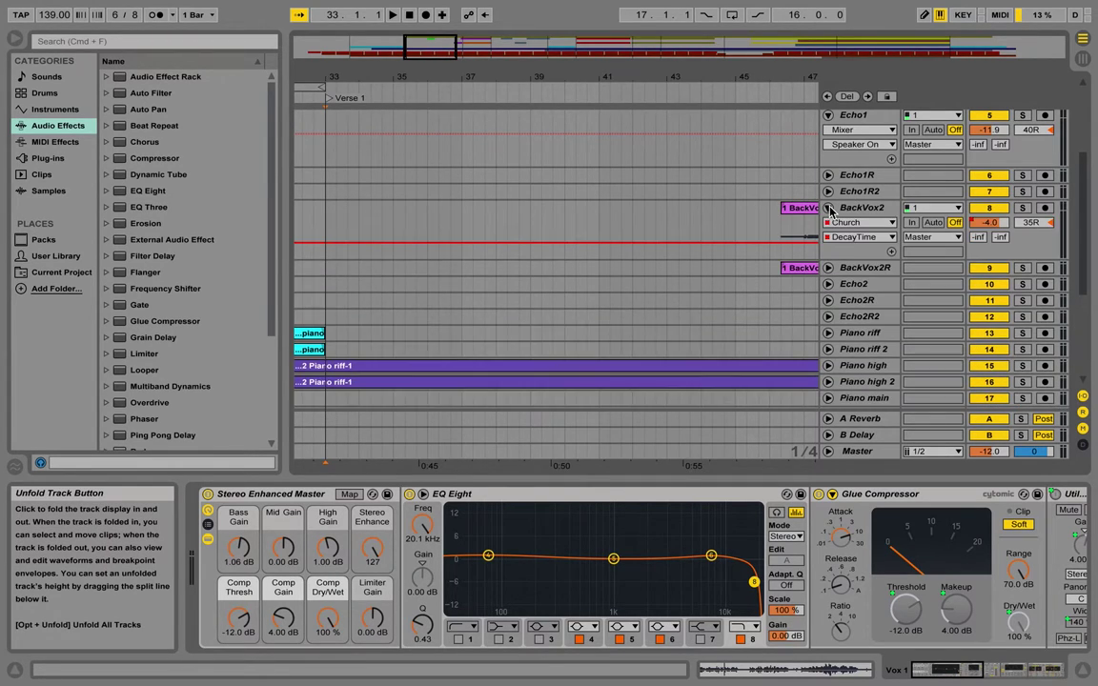
pyautogui.hscroll(3, 763, 229)
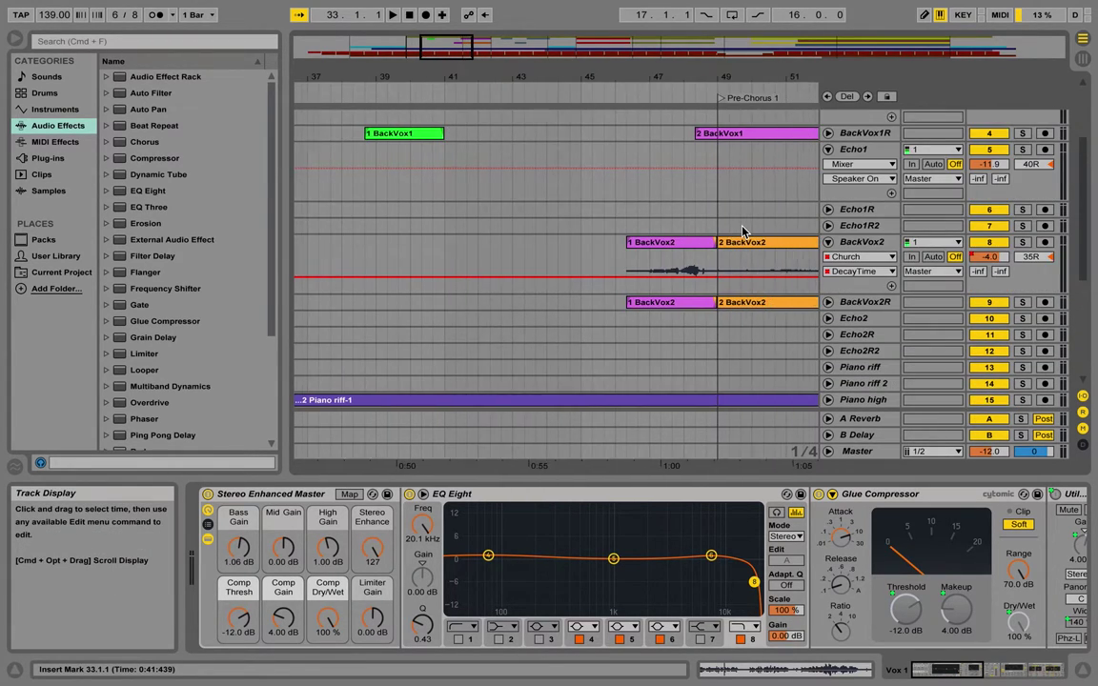
pyautogui.scroll(-2, 743, 231)
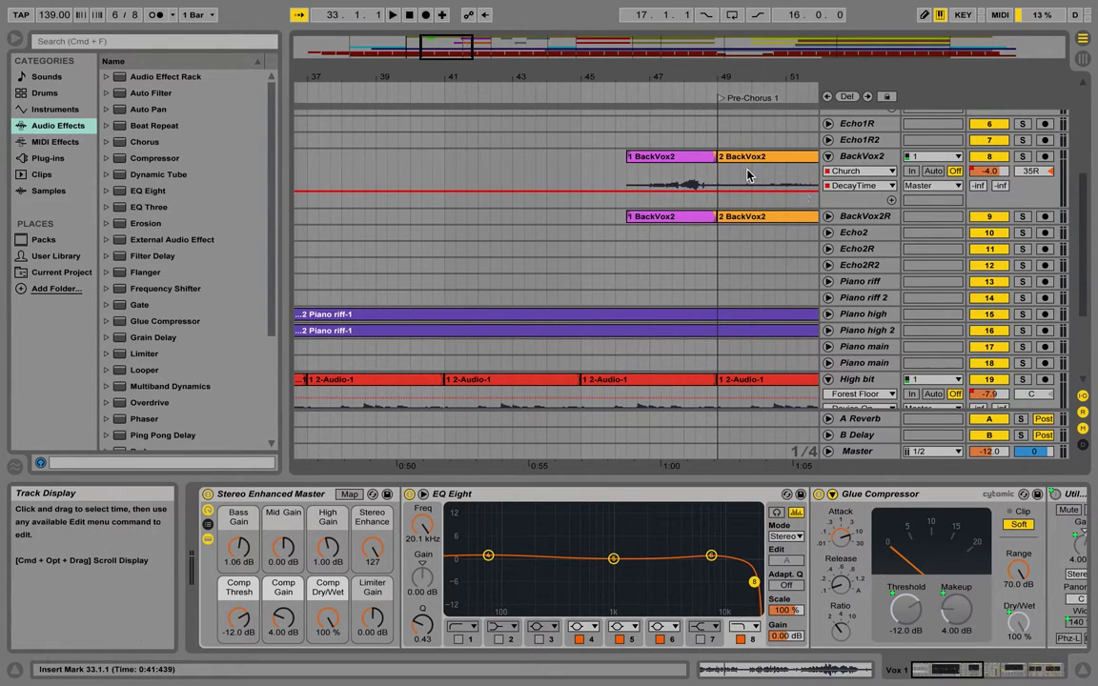
pyautogui.click(828, 233)
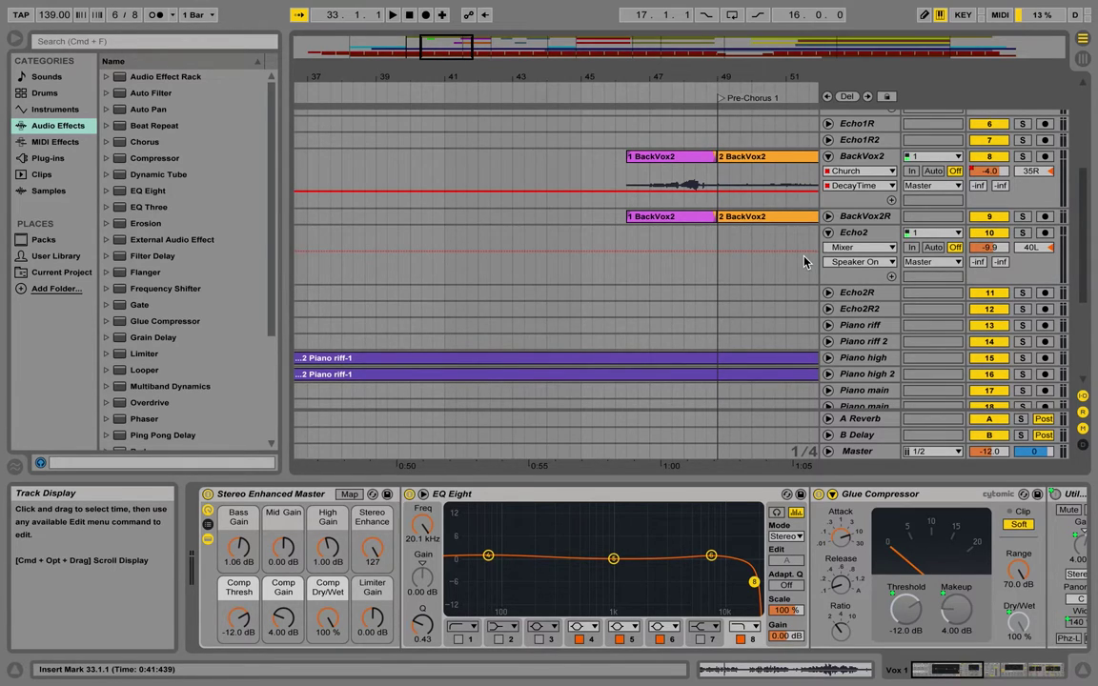
pyautogui.scroll(-5, 803, 261)
pyautogui.scroll(4, 803, 261)
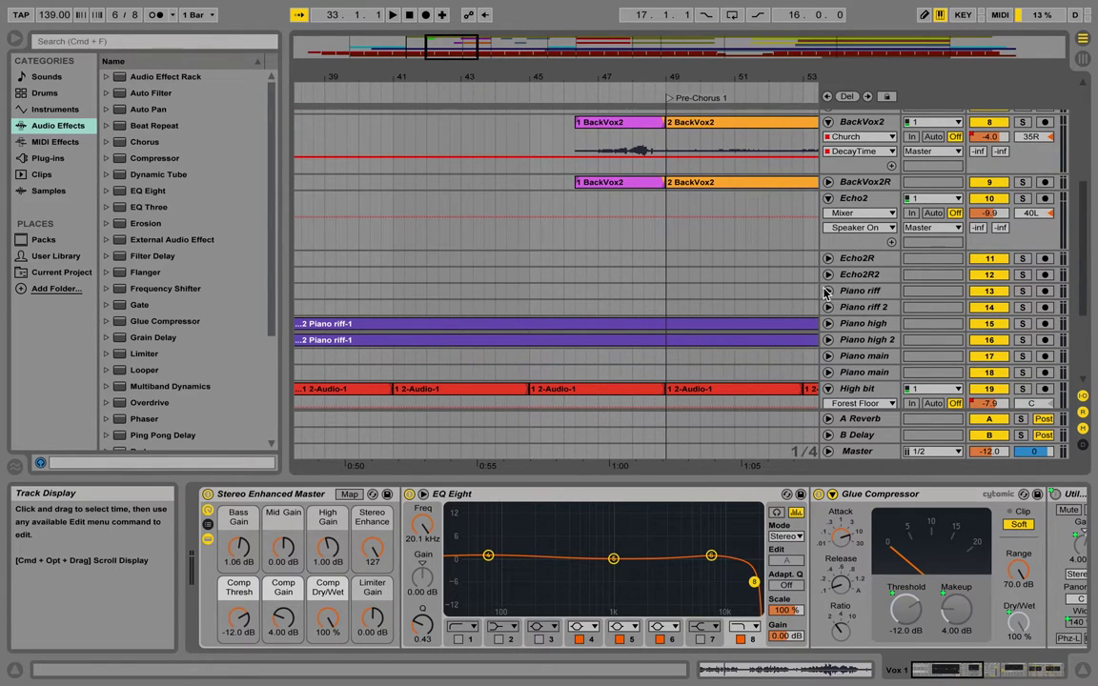
pyautogui.click(828, 290)
pyautogui.scroll(-3, 680, 302)
pyautogui.hscroll(-4, 680, 301)
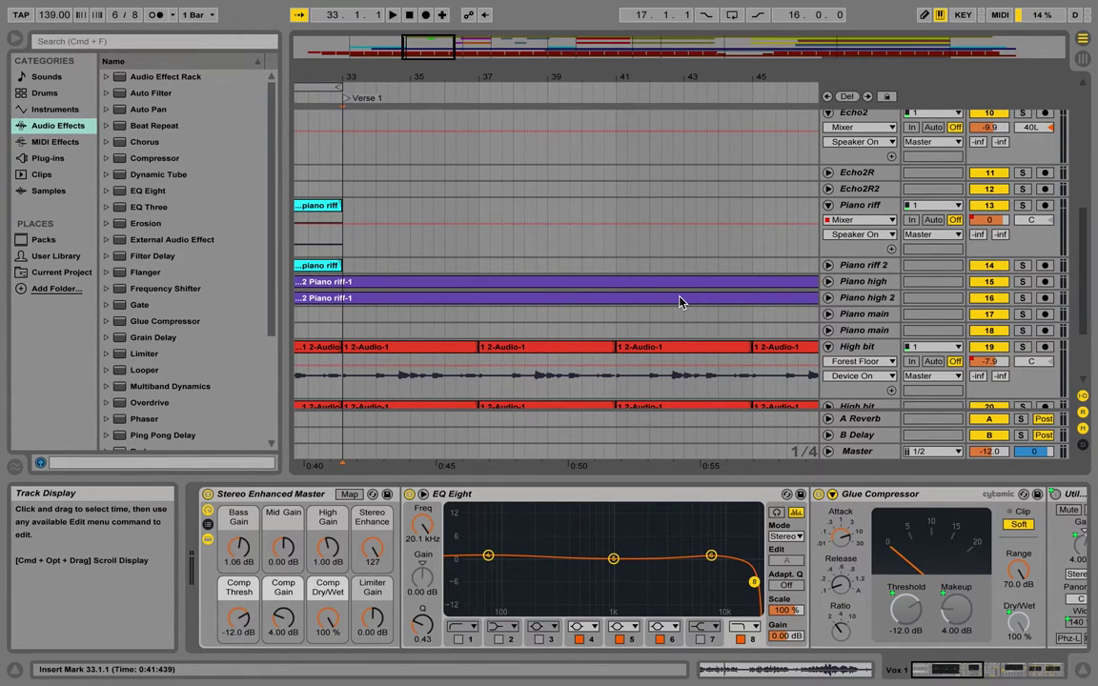
pyautogui.click(828, 205)
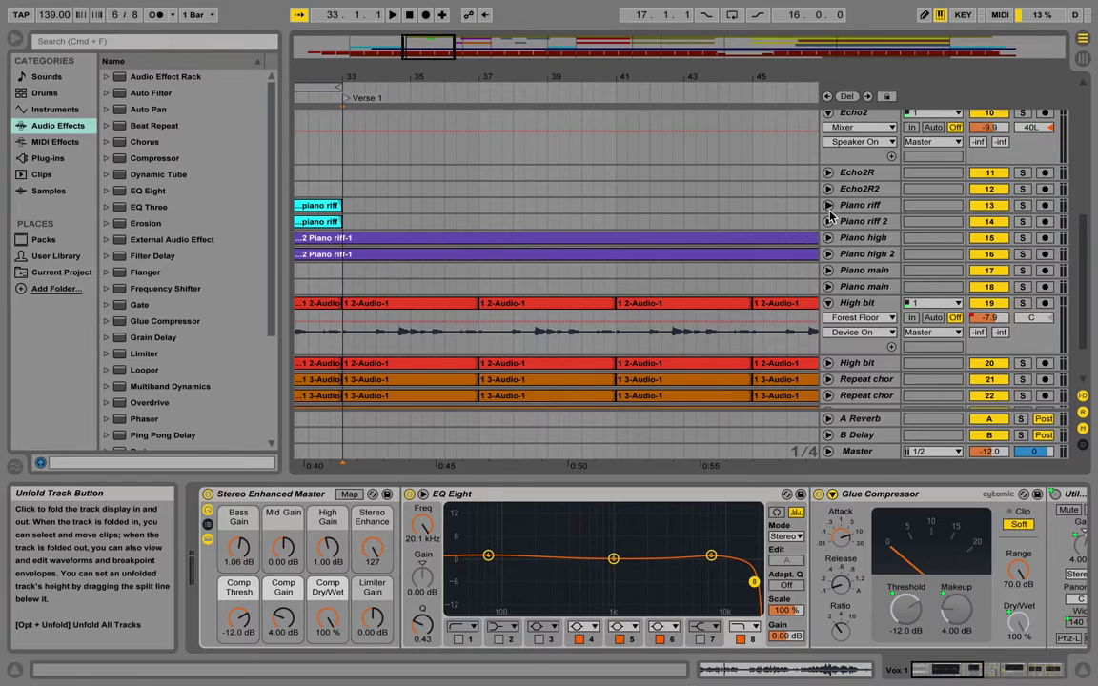
# Unfold the Piano high track and audition it in solo from bar 24, ending with it unsoloed and folded
pyautogui.scroll(-2, 832, 223)
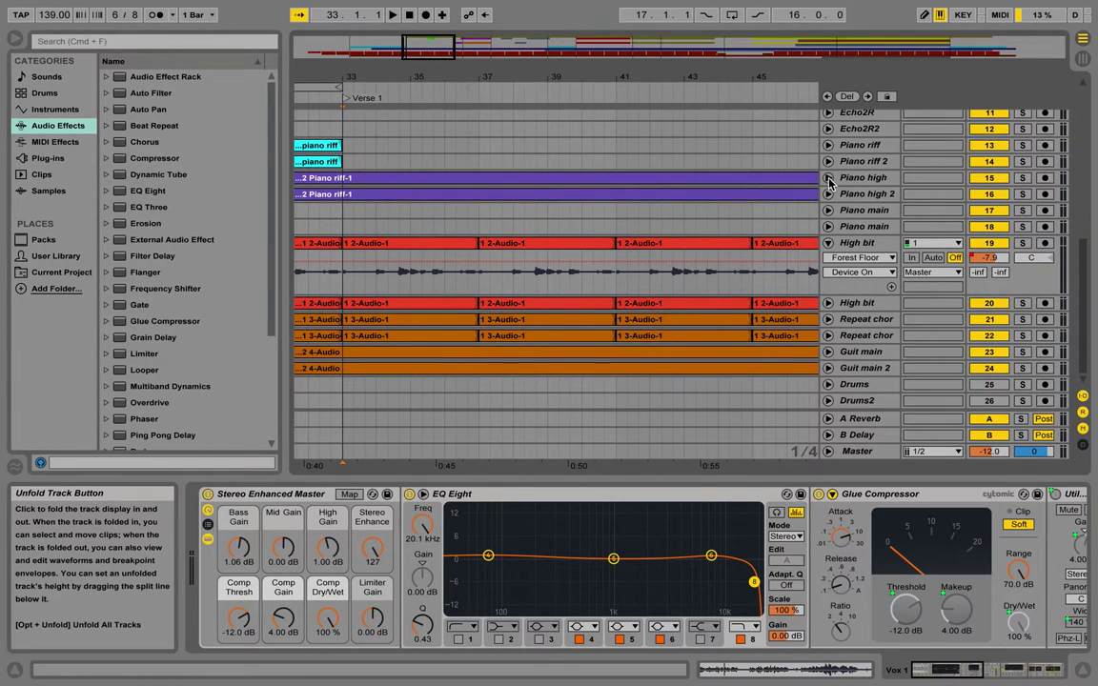
pyautogui.click(828, 179)
pyautogui.hscroll(-10, 750, 232)
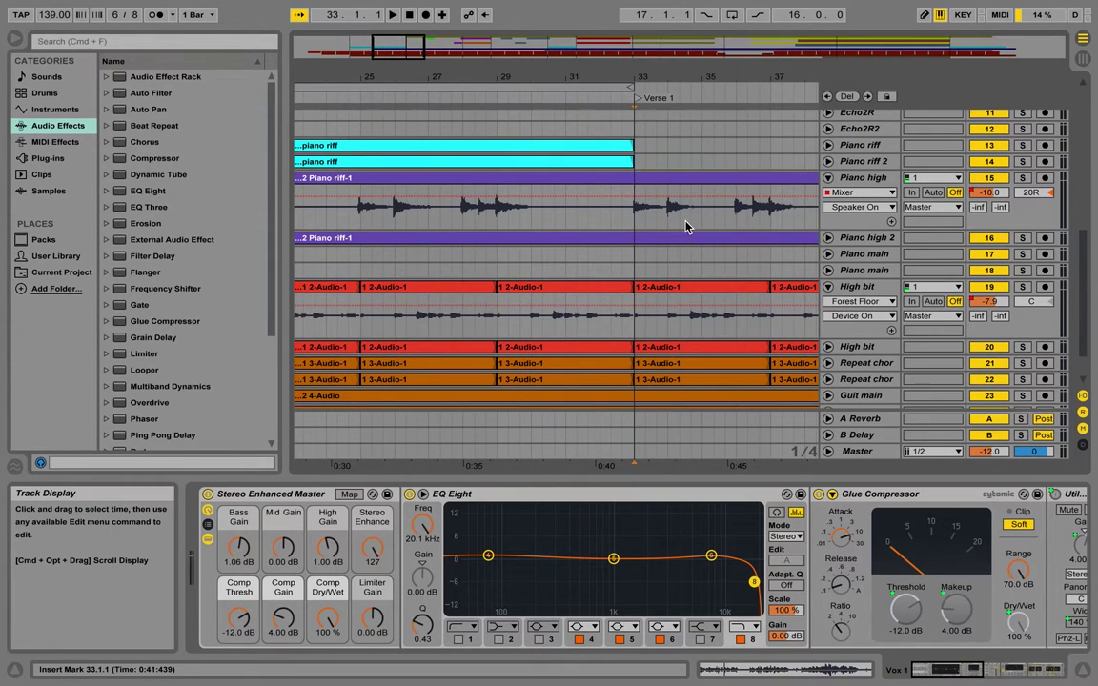
pyautogui.click(1023, 179)
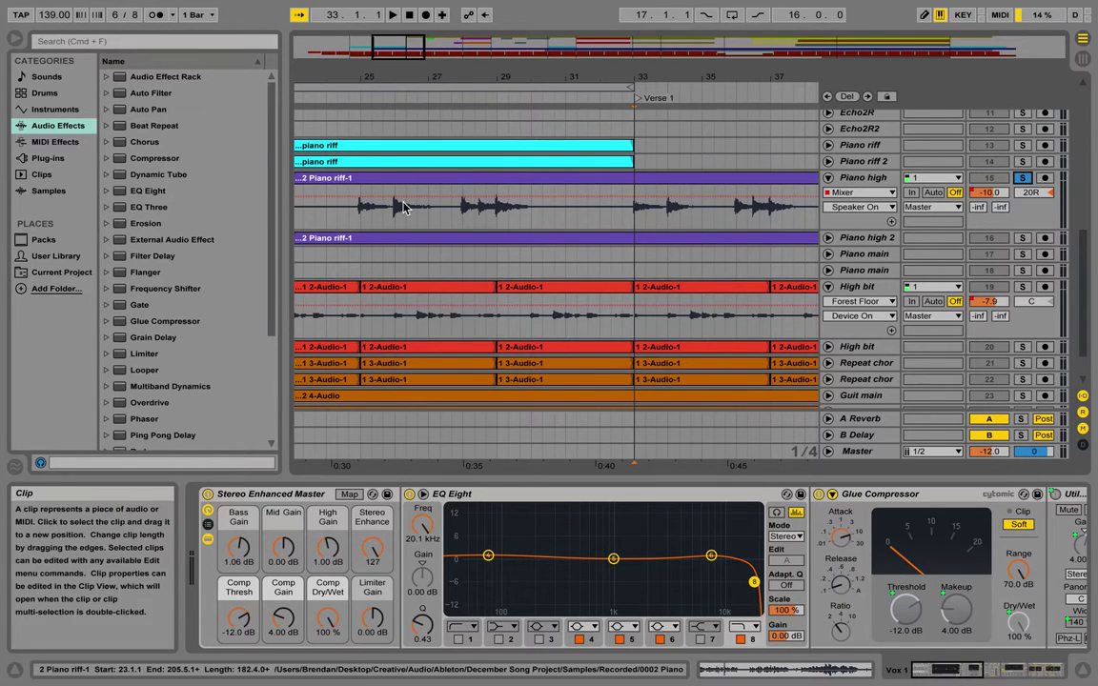
pyautogui.click(349, 221)
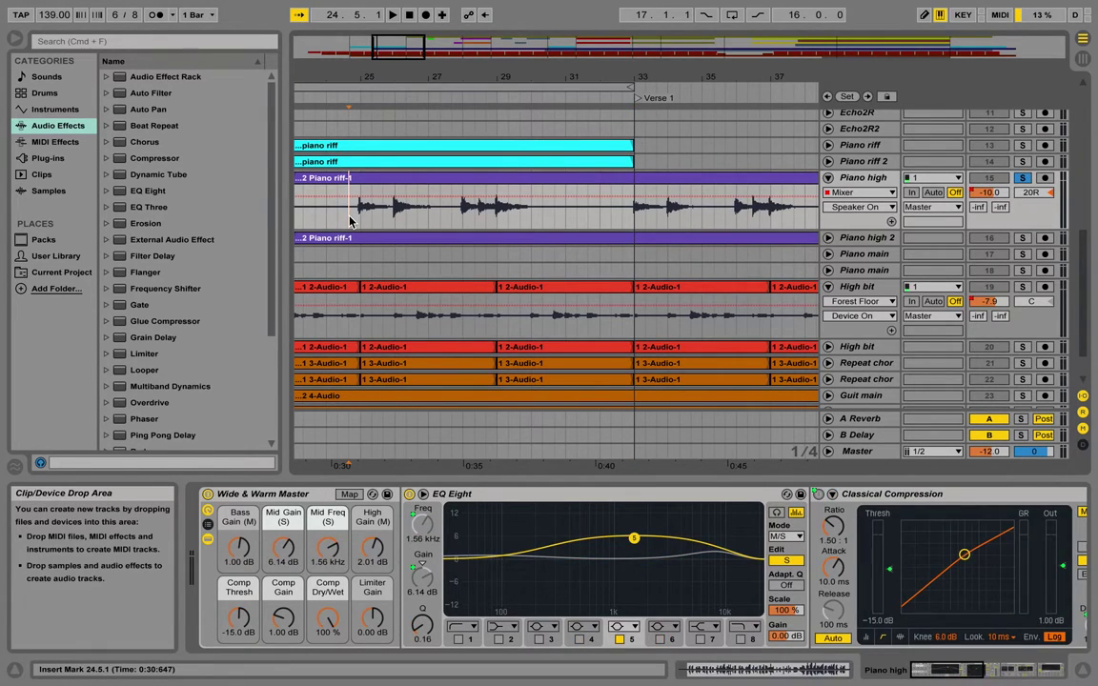
pyautogui.press('space')
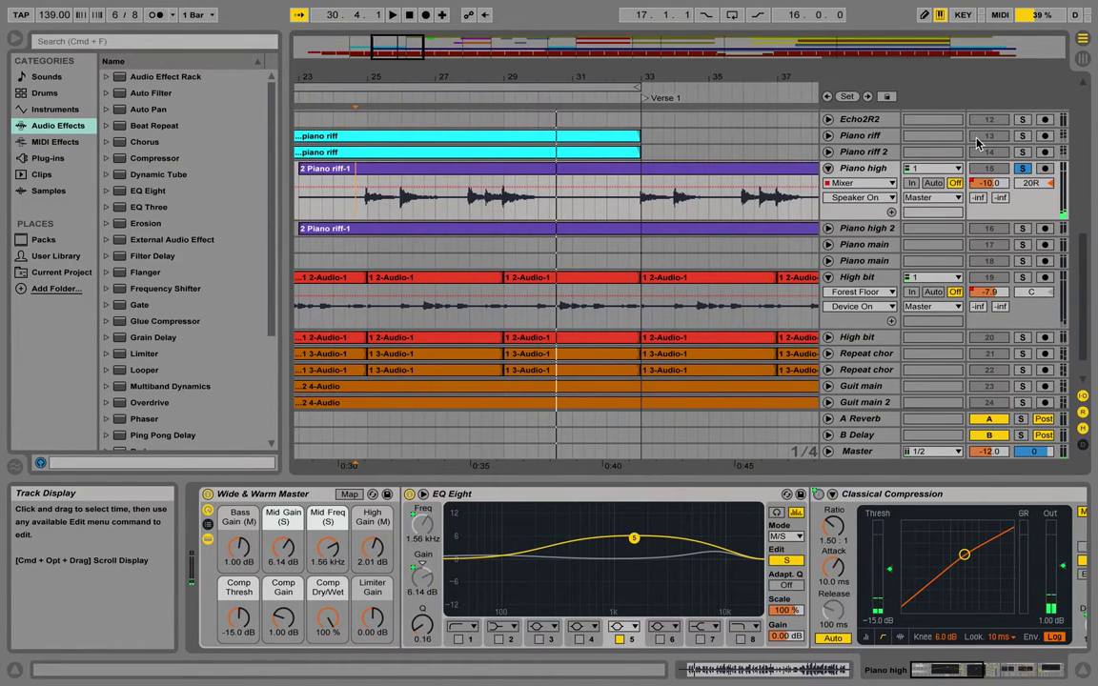
pyautogui.click(1025, 172)
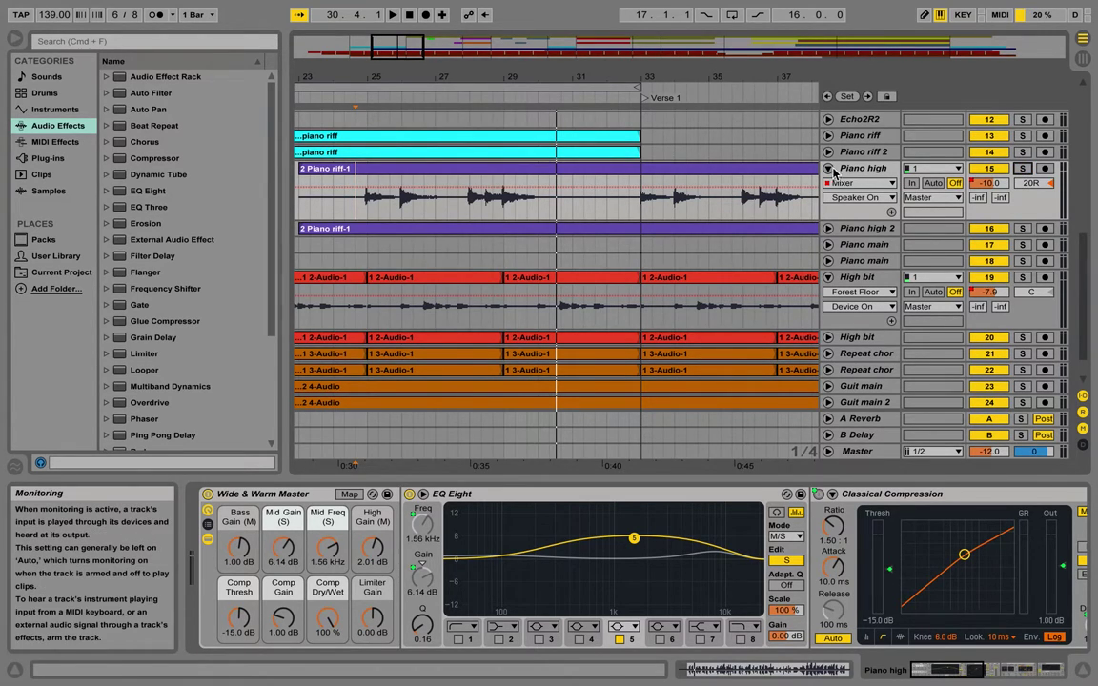
pyautogui.click(827, 169)
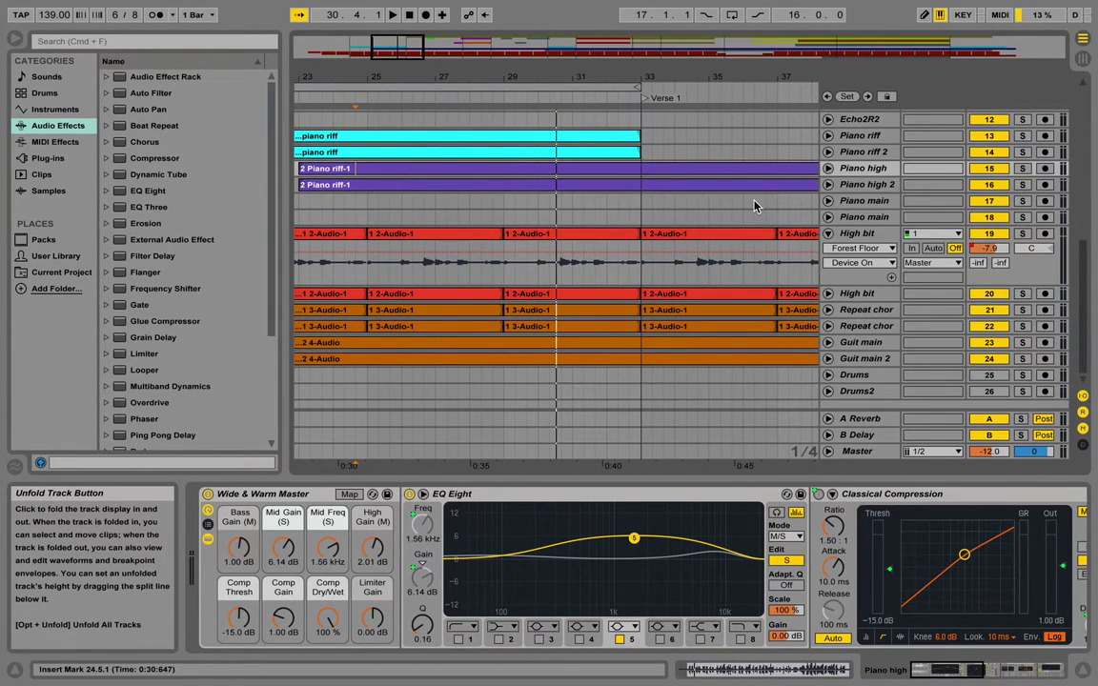
# Inspect the first Piano main track's clip around Intro 2, setting the insert marker at bar 72 and leaving the track folded
pyautogui.click(727, 203)
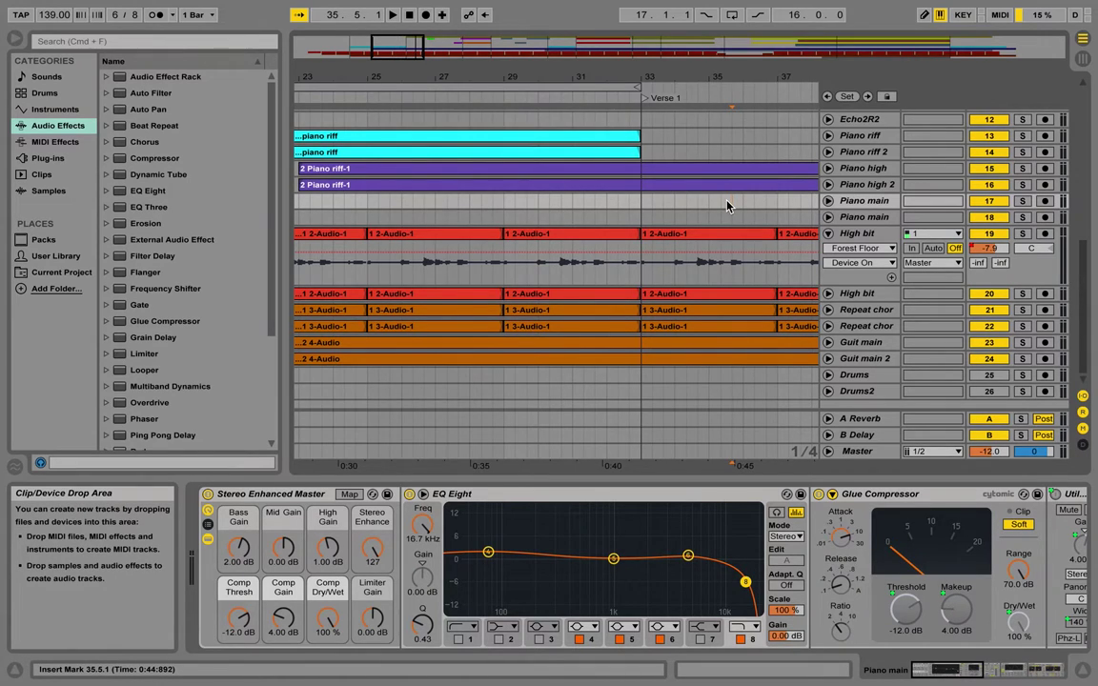
pyautogui.hscroll(-1, 727, 205)
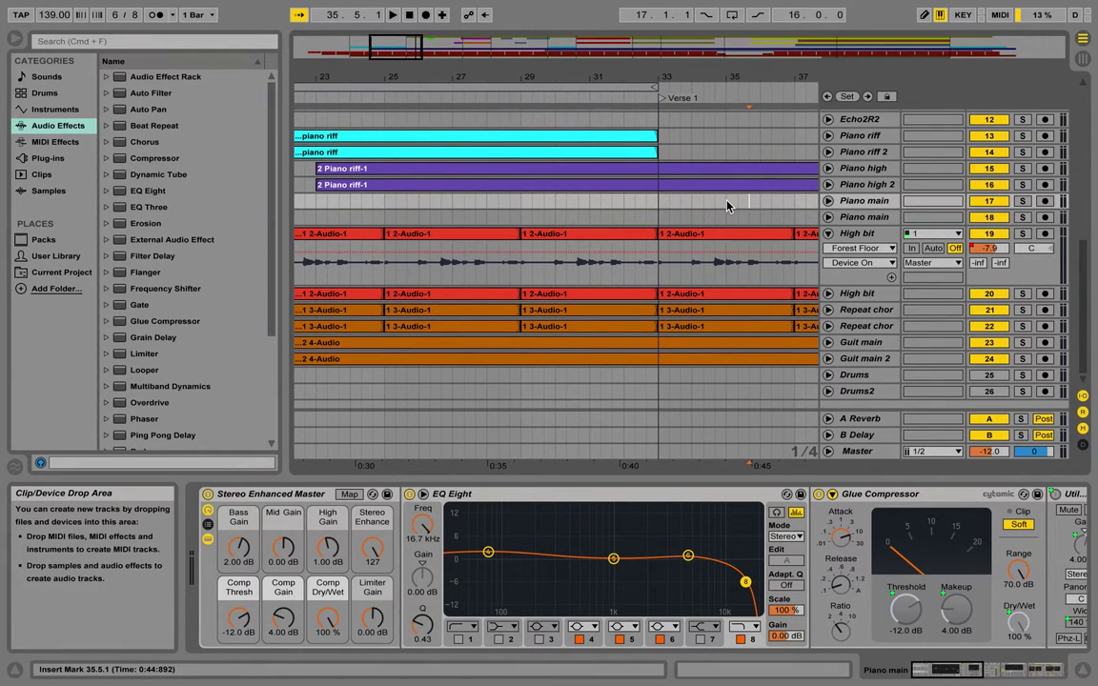
pyautogui.hscroll(15, 736, 234)
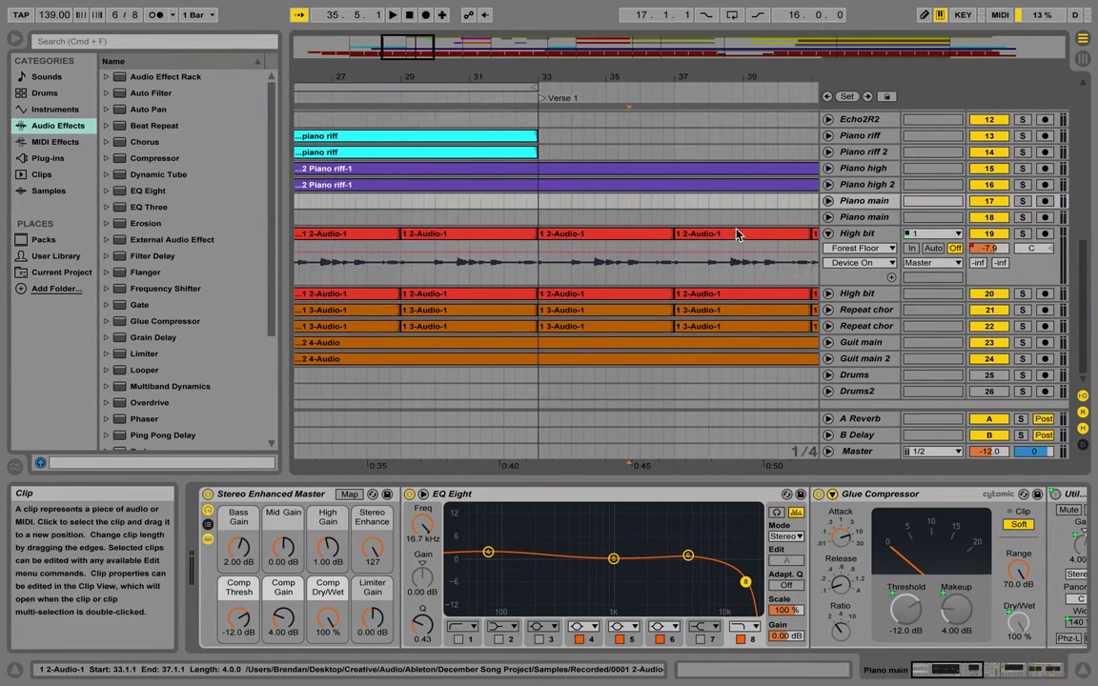
pyautogui.hscroll(20, 736, 233)
pyautogui.scroll(1, 736, 233)
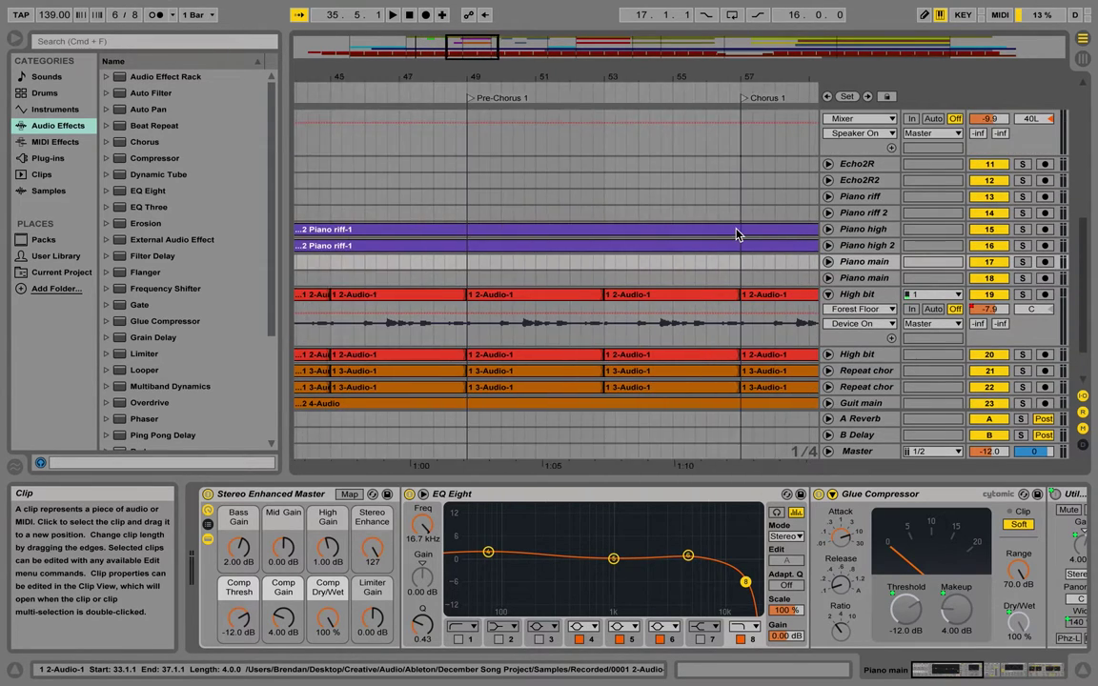
pyautogui.hscroll(20, 736, 233)
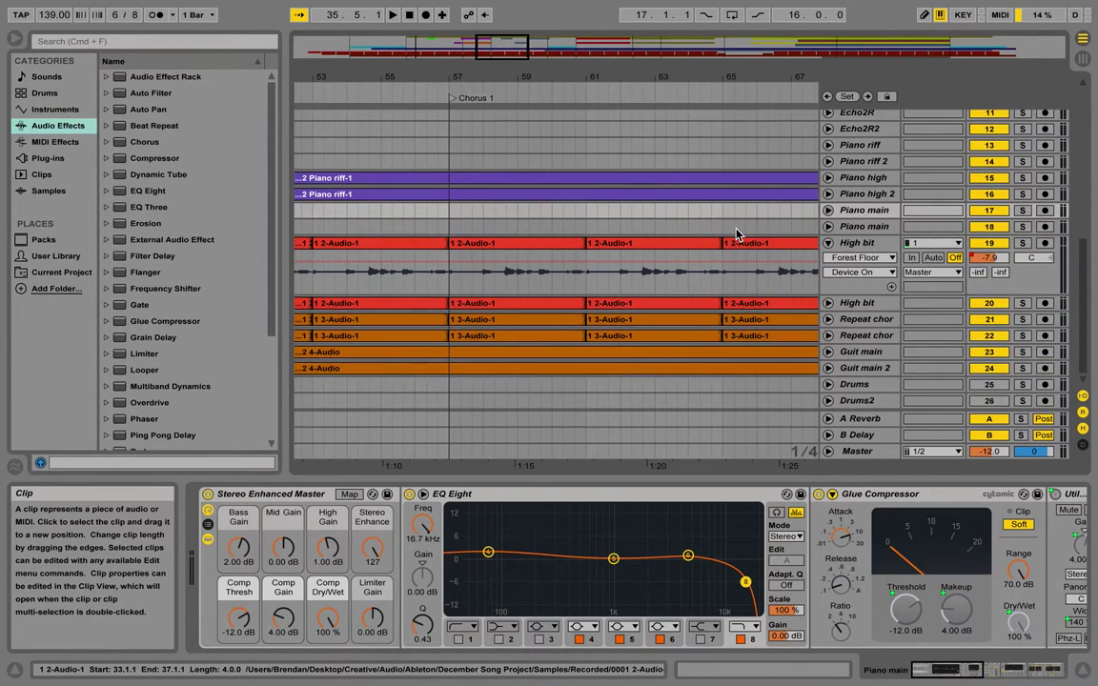
pyautogui.scroll(1, 736, 233)
pyautogui.hscroll(1, 736, 234)
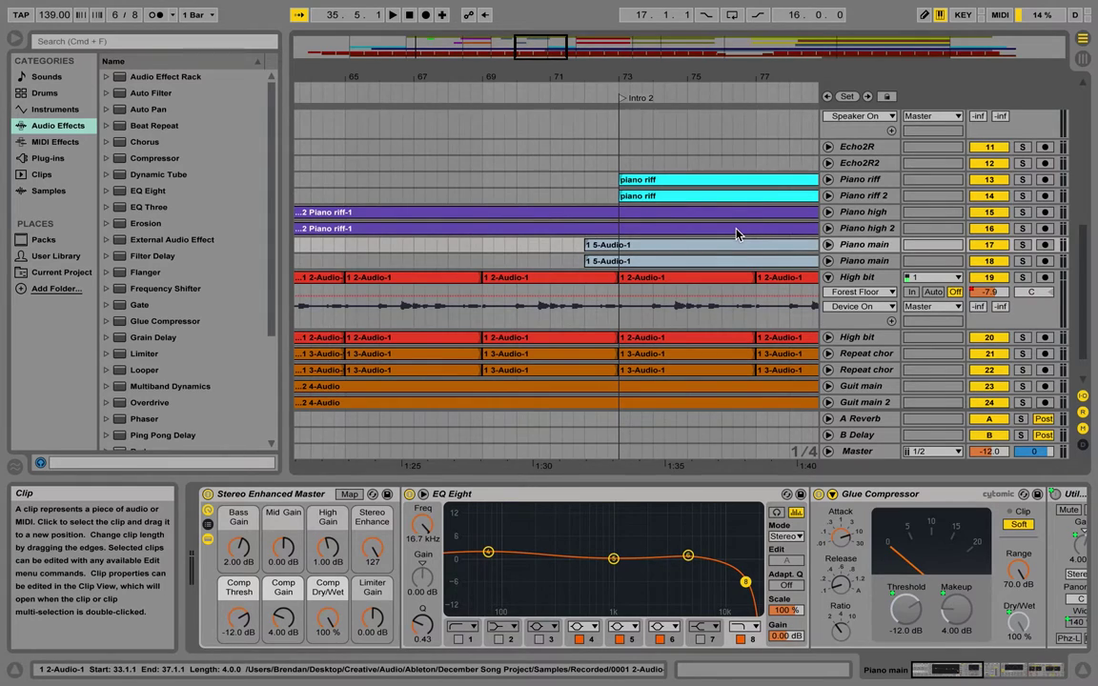
pyautogui.hscroll(4, 644, 218)
pyautogui.click(493, 245)
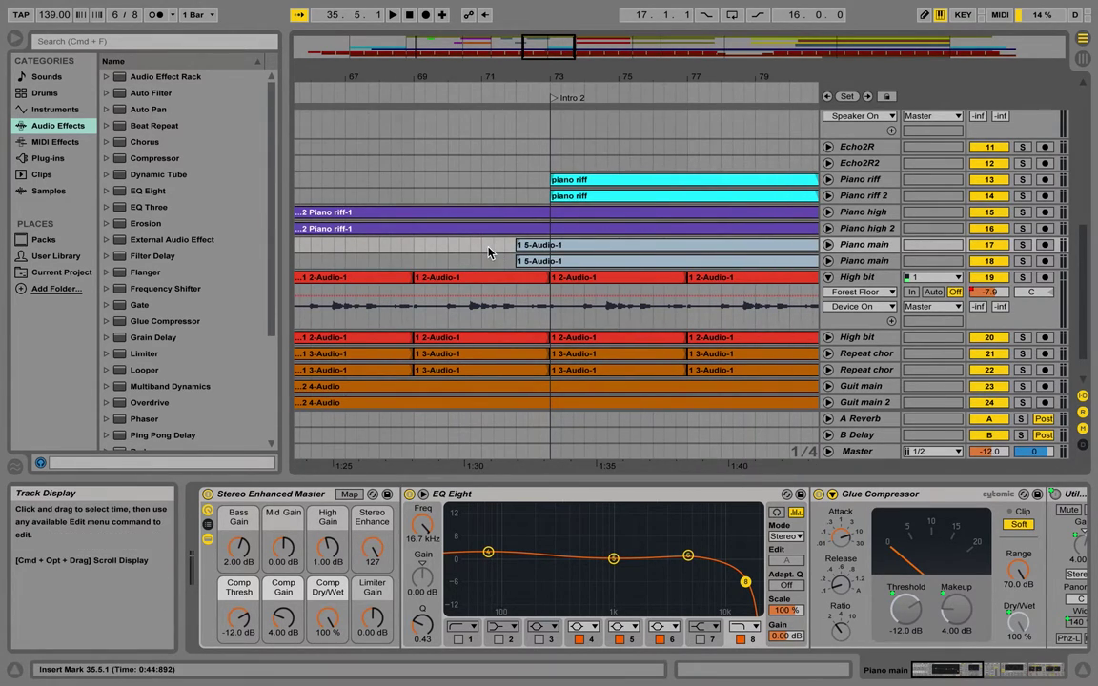
pyautogui.click(829, 245)
pyautogui.click(520, 282)
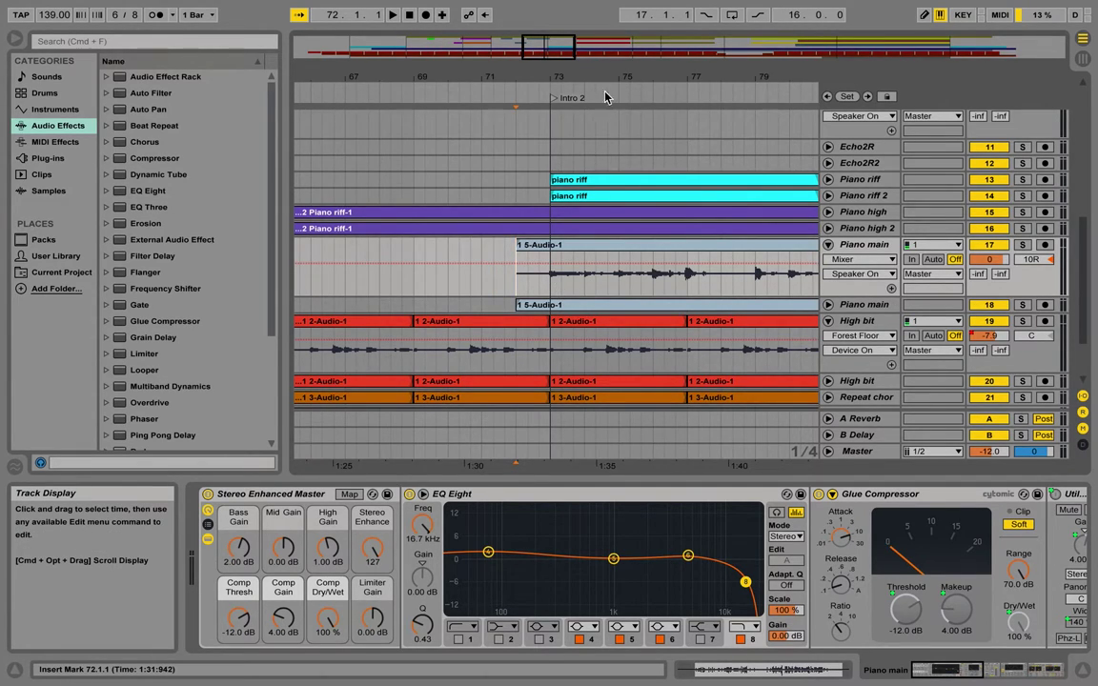
pyautogui.scroll(-1, 685, 281)
pyautogui.scroll(-2, 684, 281)
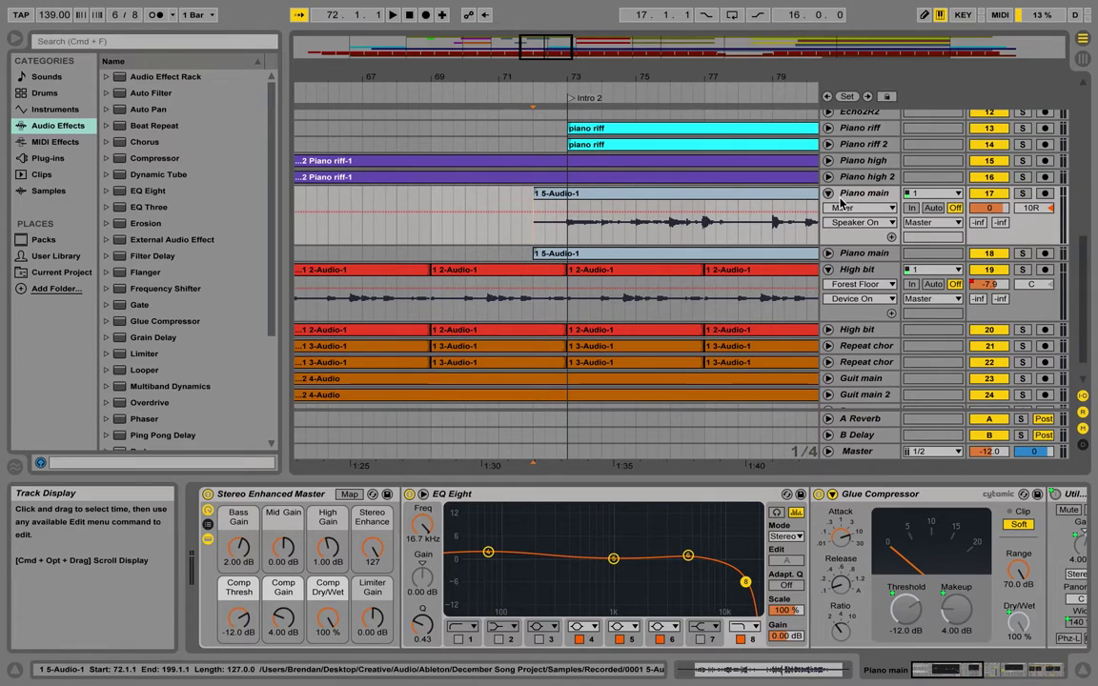
pyautogui.click(828, 194)
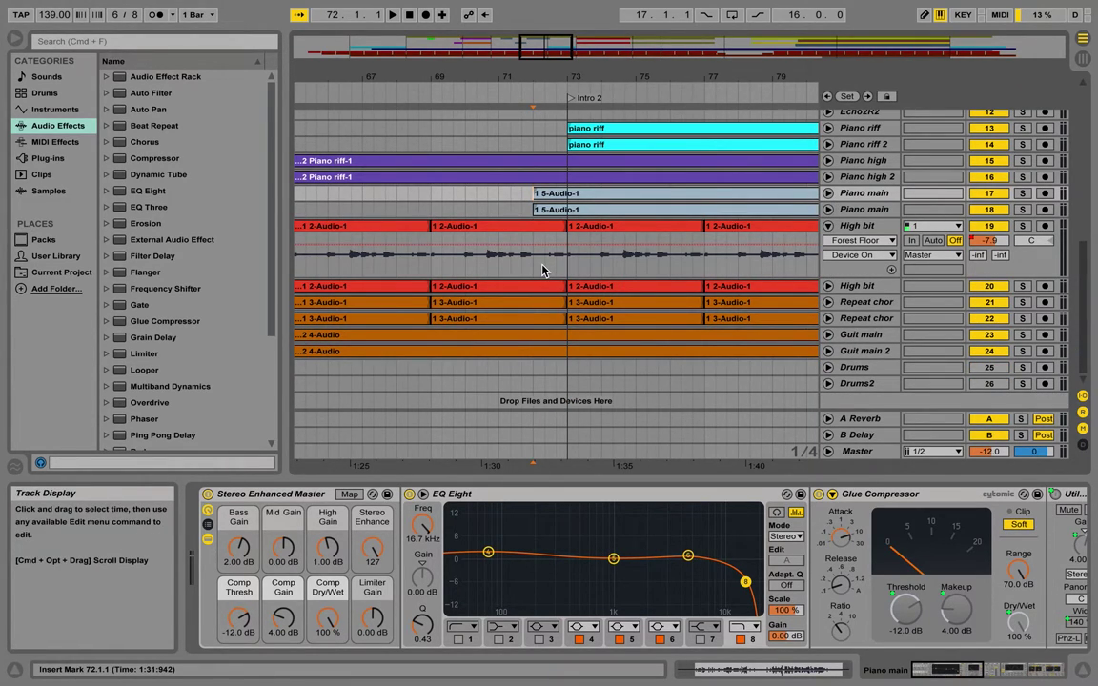
# Set the insert marker on the first High bit track at the start of its first clip, bar 5
pyautogui.hscroll(-5, 543, 271)
pyautogui.hscroll(-15, 542, 271)
pyautogui.scroll(5, 543, 271)
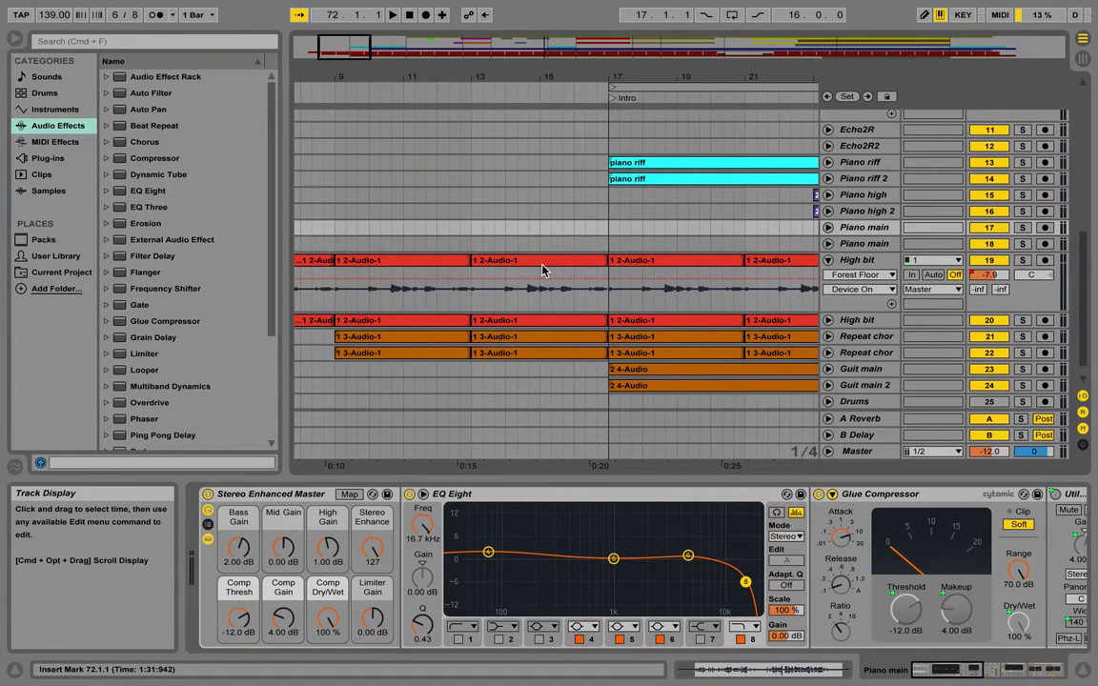
pyautogui.scroll(-3, 543, 271)
pyautogui.hscroll(-2, 542, 271)
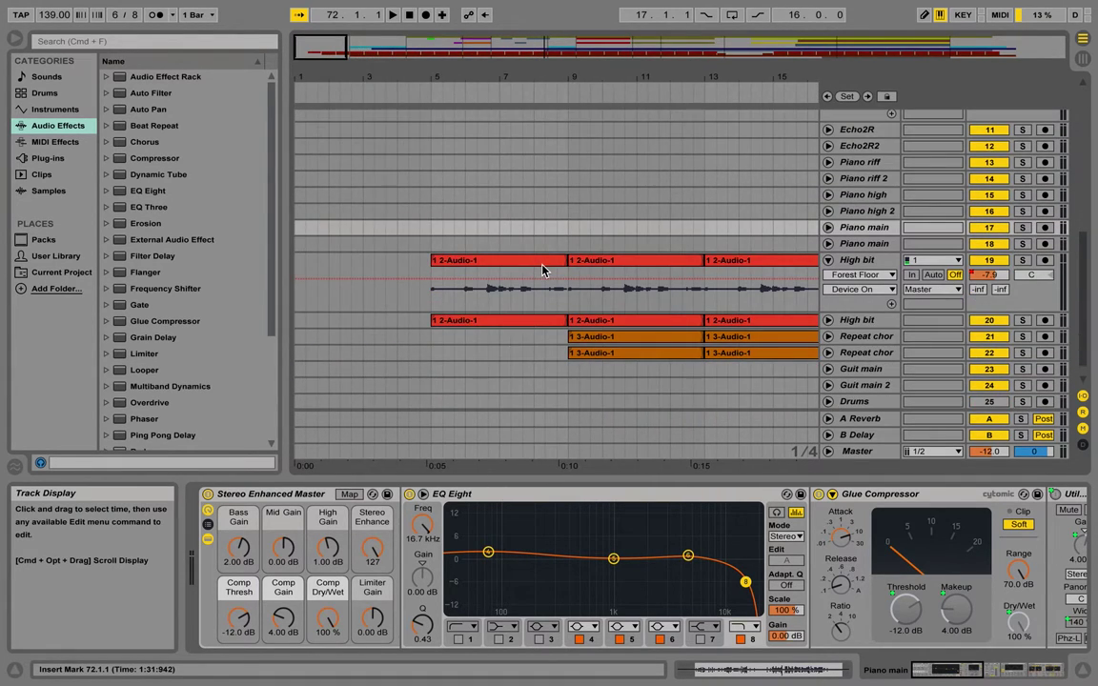
pyautogui.click(435, 303)
pyautogui.click(649, 257)
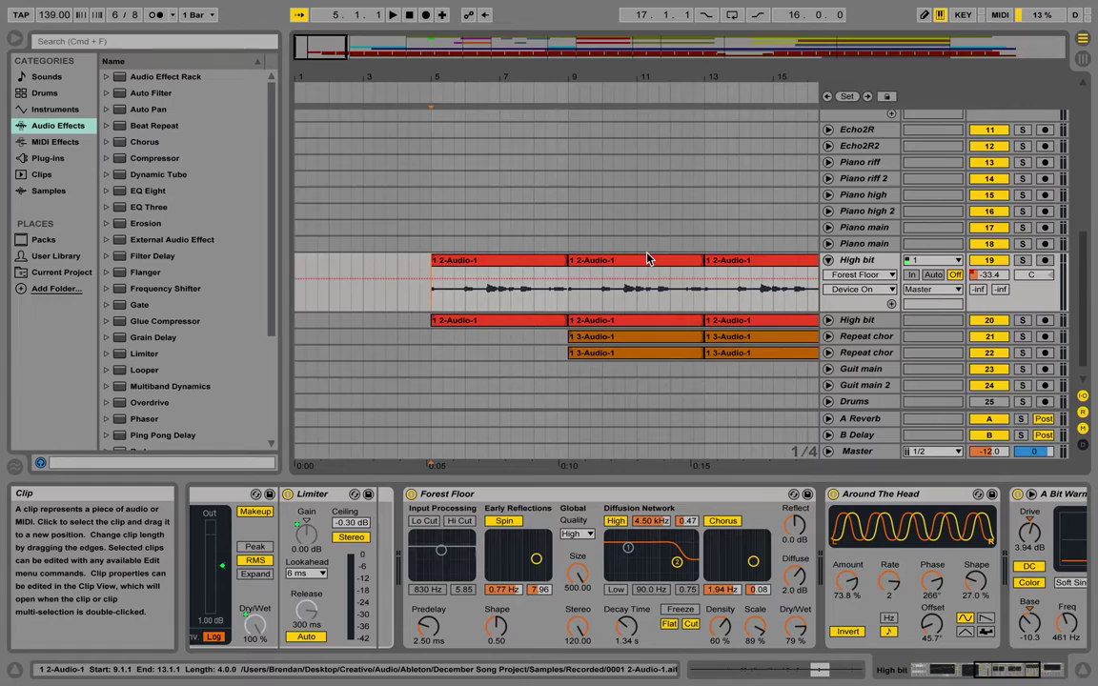
# Unfold the first Repeat chor track and play the arrangement from the start of its clips at bar 9
pyautogui.hscroll(3, 647, 258)
pyautogui.scroll(-1, 647, 258)
pyautogui.hscroll(-2, 647, 258)
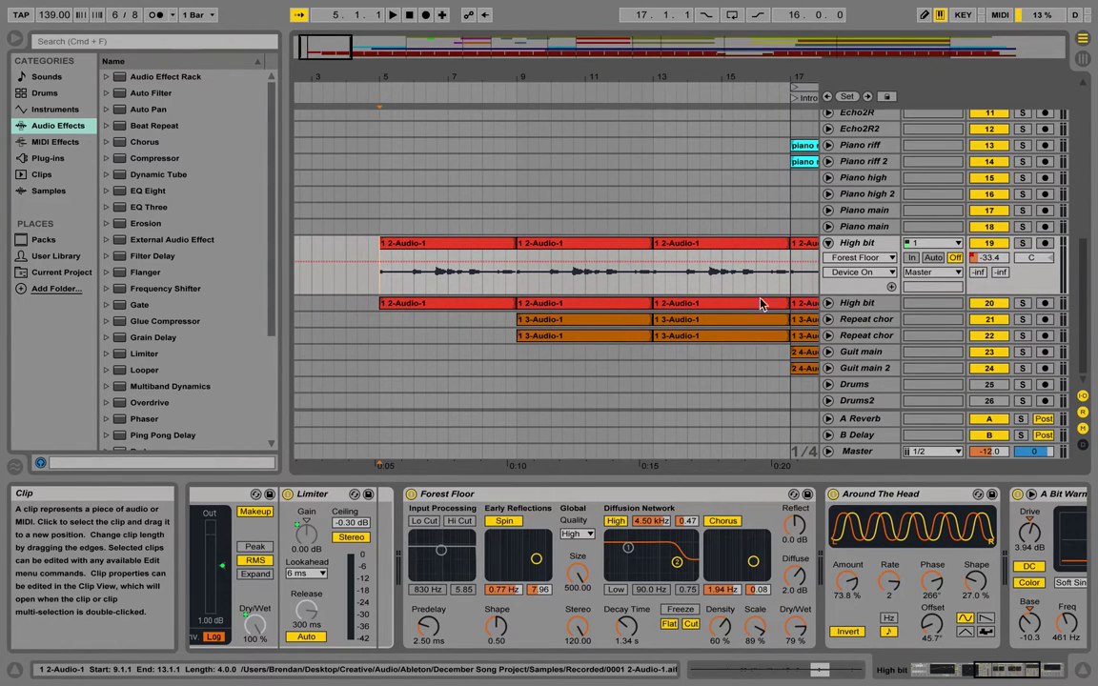
pyautogui.click(827, 320)
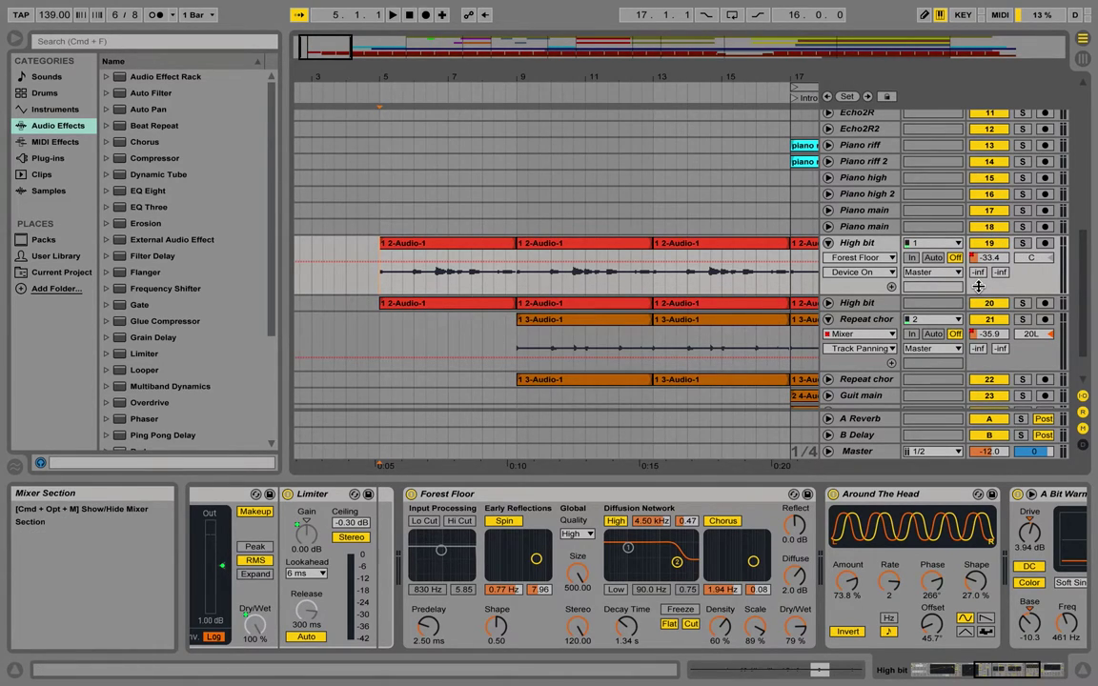
pyautogui.click(520, 288)
pyautogui.press('space')
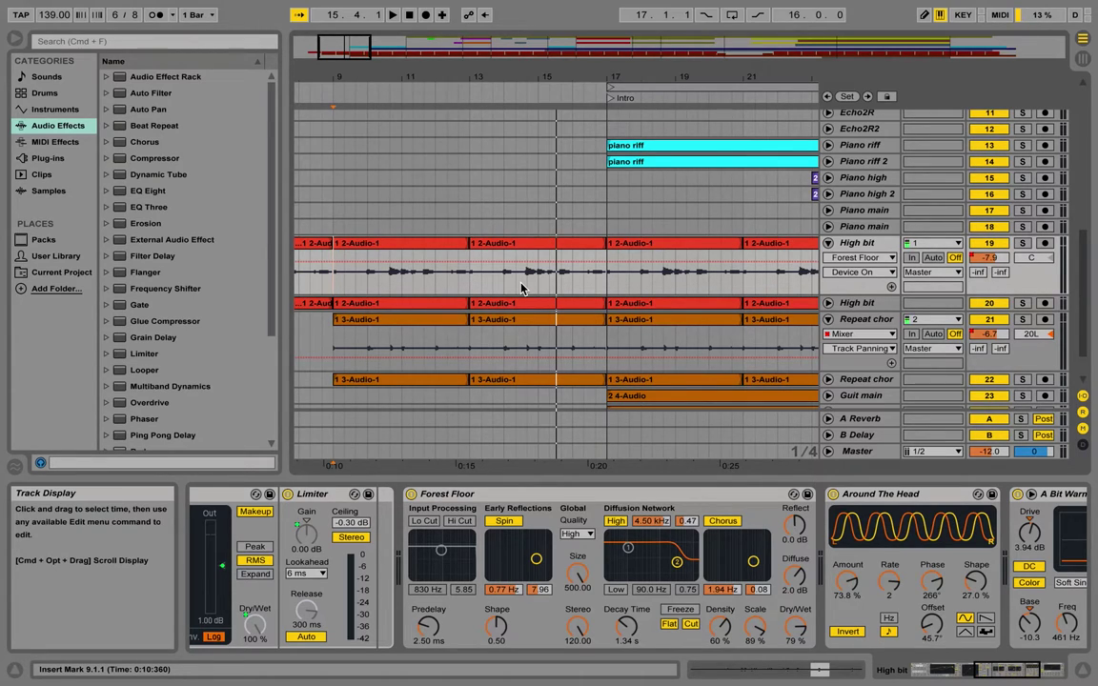
# Select the first High bit track to show its devices, and unfold the Guit main track to show its clip from the Intro
pyautogui.click(481, 226)
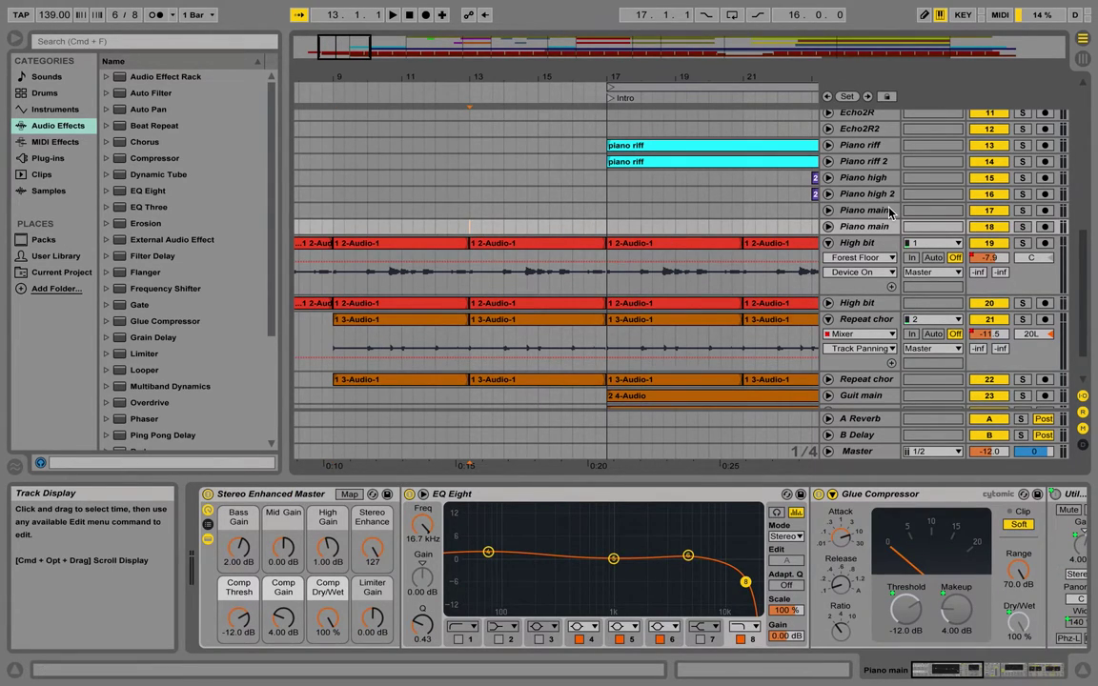
pyautogui.click(857, 245)
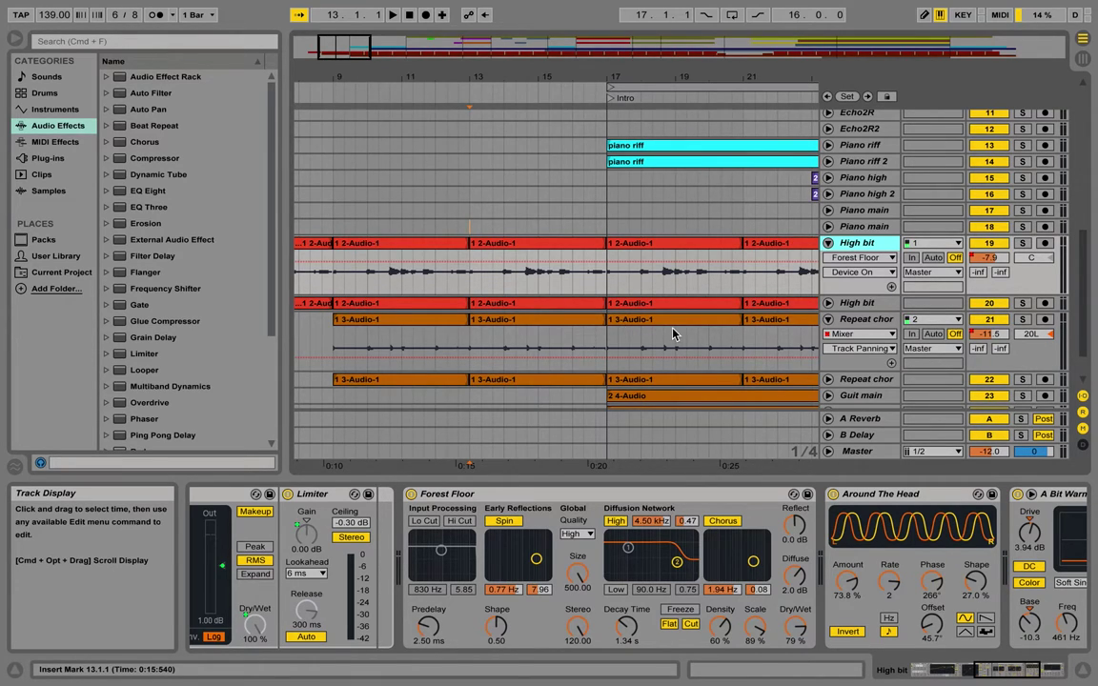
pyautogui.scroll(-3, 672, 333)
pyautogui.hscroll(2, 672, 333)
pyautogui.hscroll(3, 672, 334)
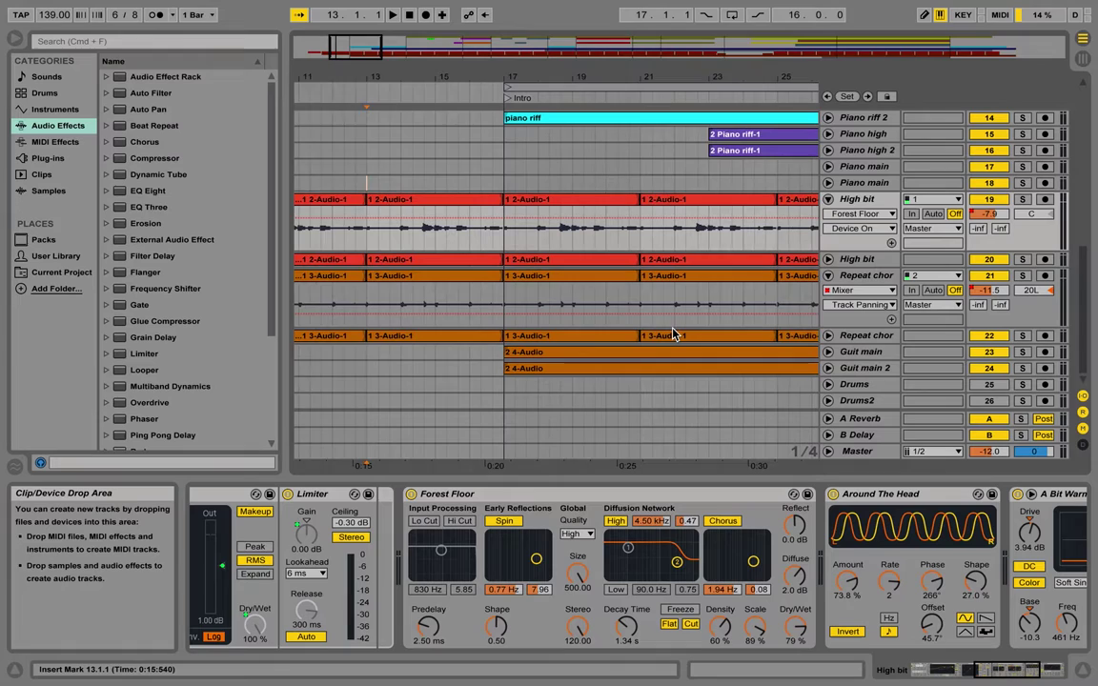
pyautogui.click(828, 353)
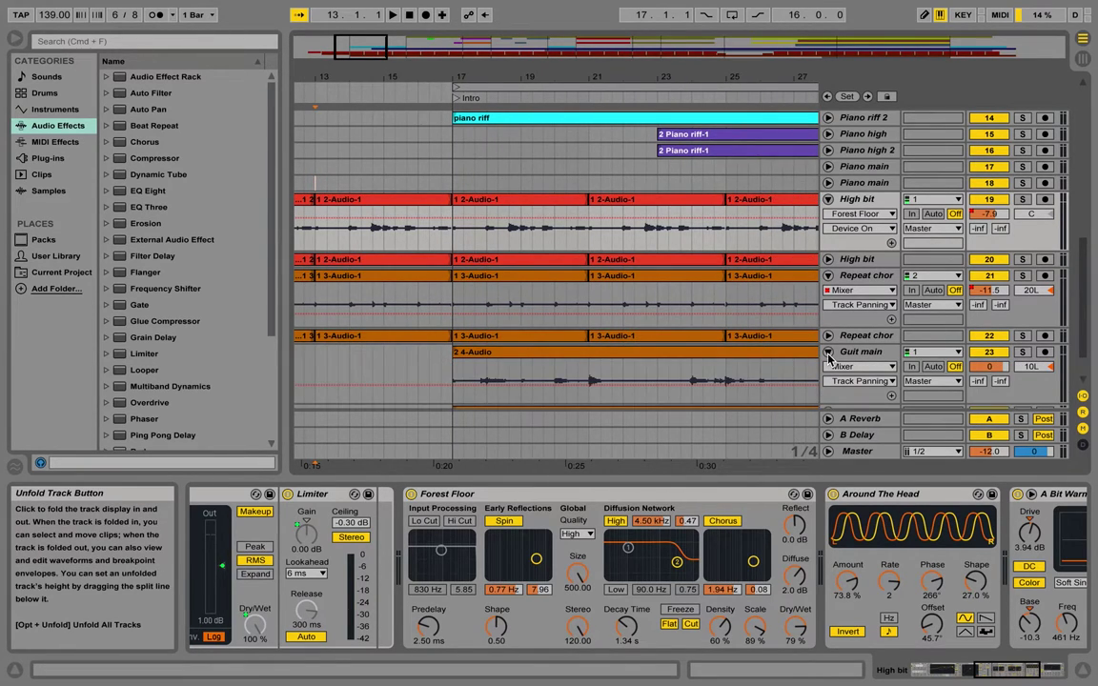
pyautogui.scroll(-1, 767, 360)
pyautogui.hscroll(-1, 768, 359)
pyautogui.hscroll(5, 767, 359)
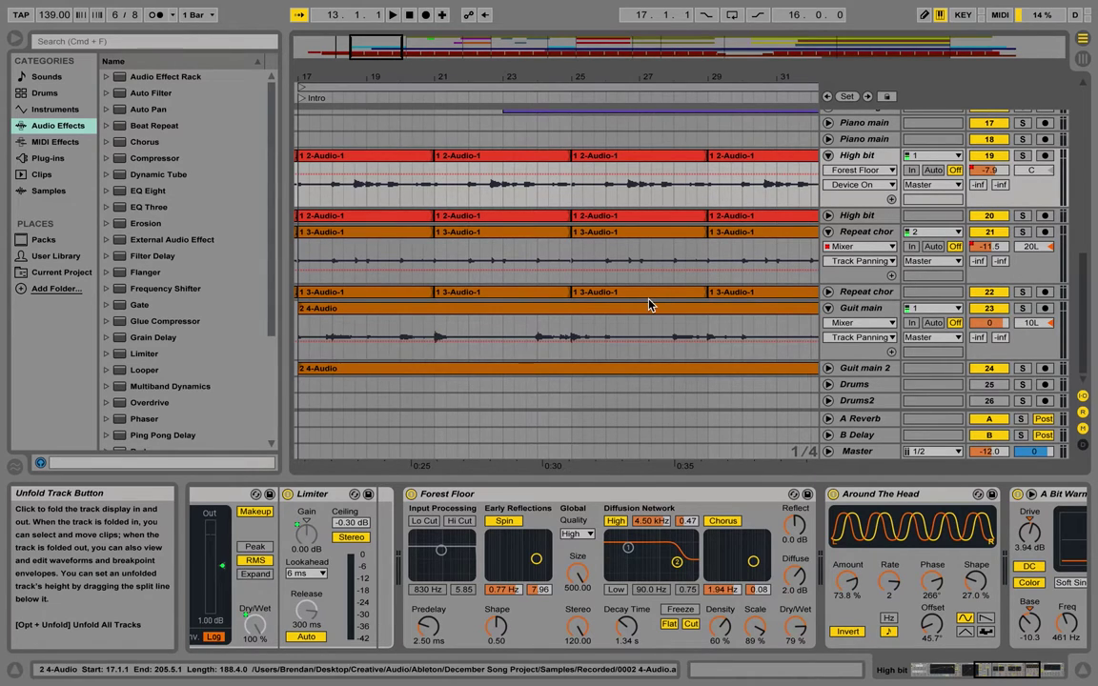
# Unfold the Drums track and set the insert marker in bar 150, just before its clip ahead of the Final double chorus
pyautogui.hscroll(5, 649, 304)
pyautogui.scroll(3, 649, 304)
pyautogui.scroll(-2, 649, 304)
pyautogui.hscroll(3, 649, 304)
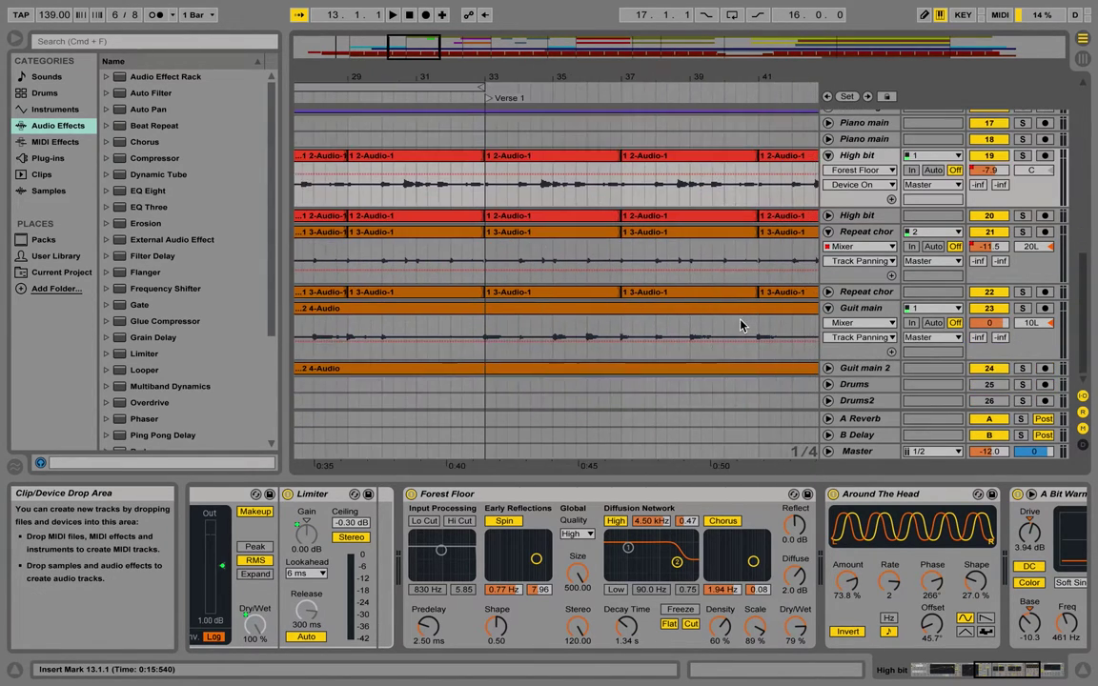
pyautogui.scroll(-2, 794, 352)
pyautogui.hscroll(15, 793, 353)
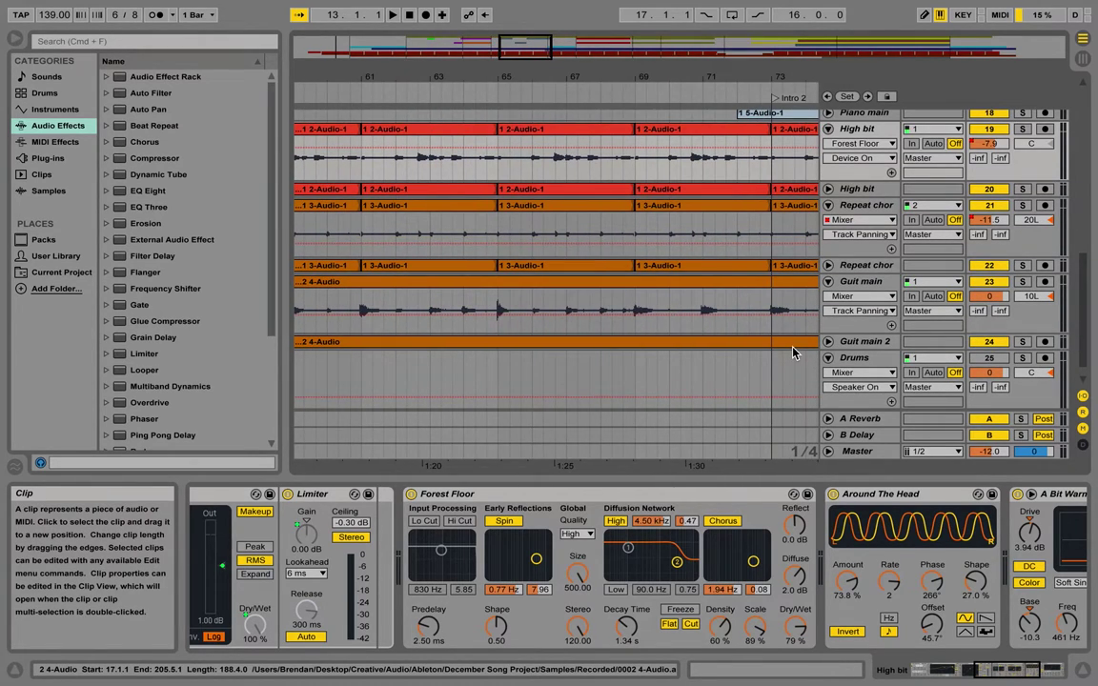
pyautogui.hscroll(1, 793, 353)
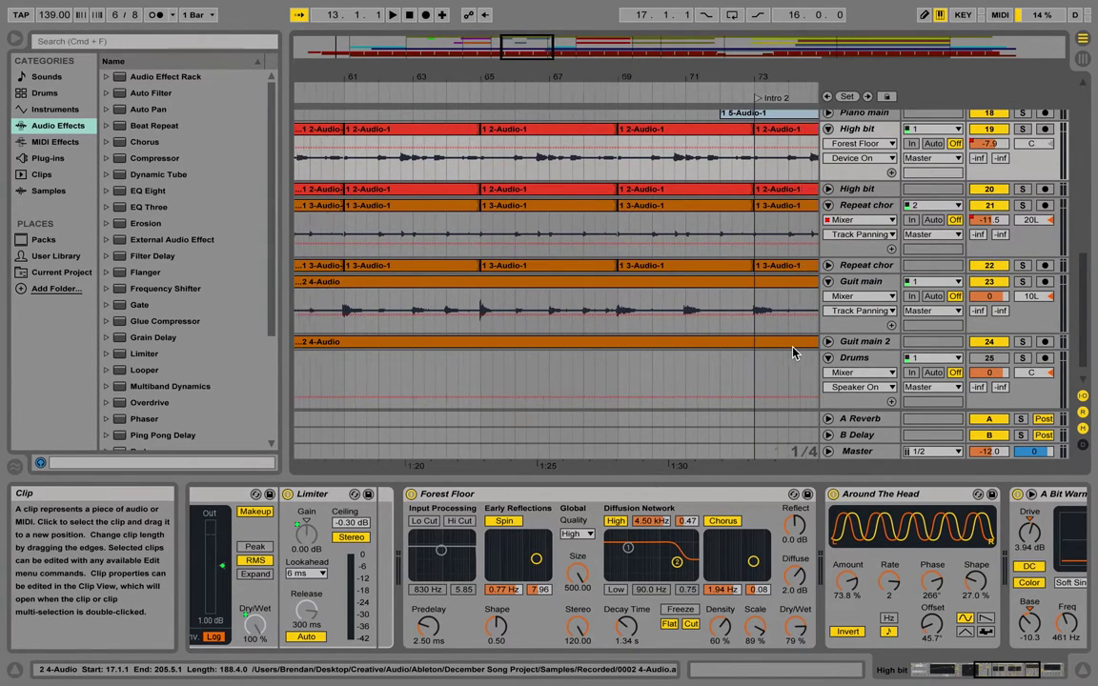
pyautogui.scroll(-1, 793, 352)
pyautogui.hscroll(20, 793, 353)
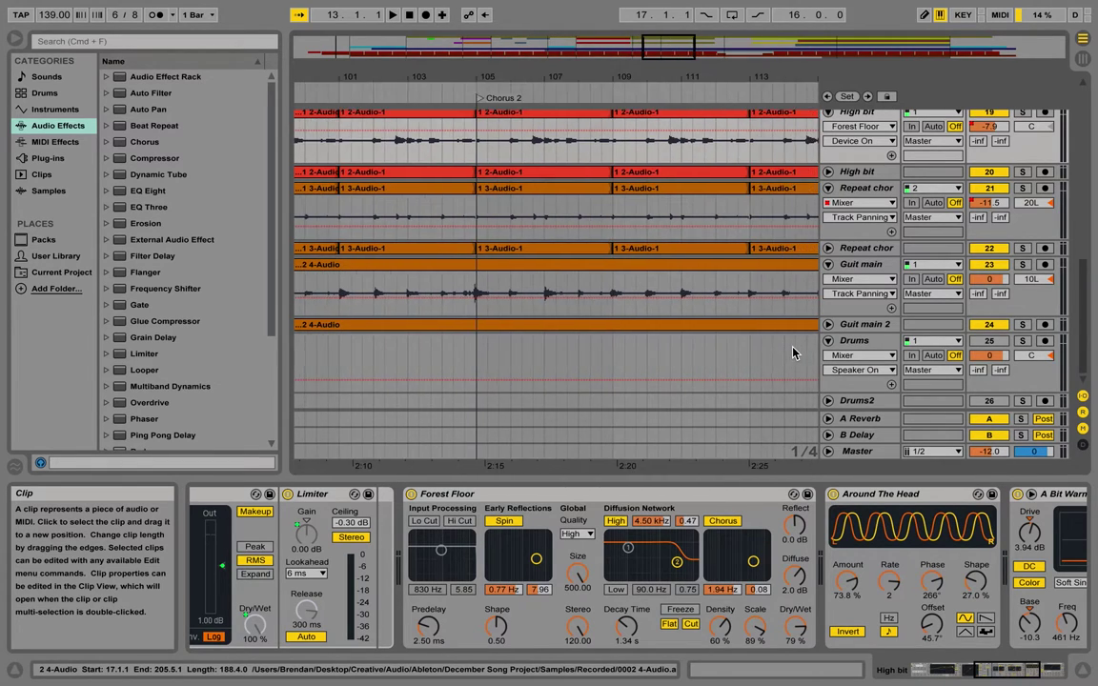
pyautogui.hscroll(20, 793, 352)
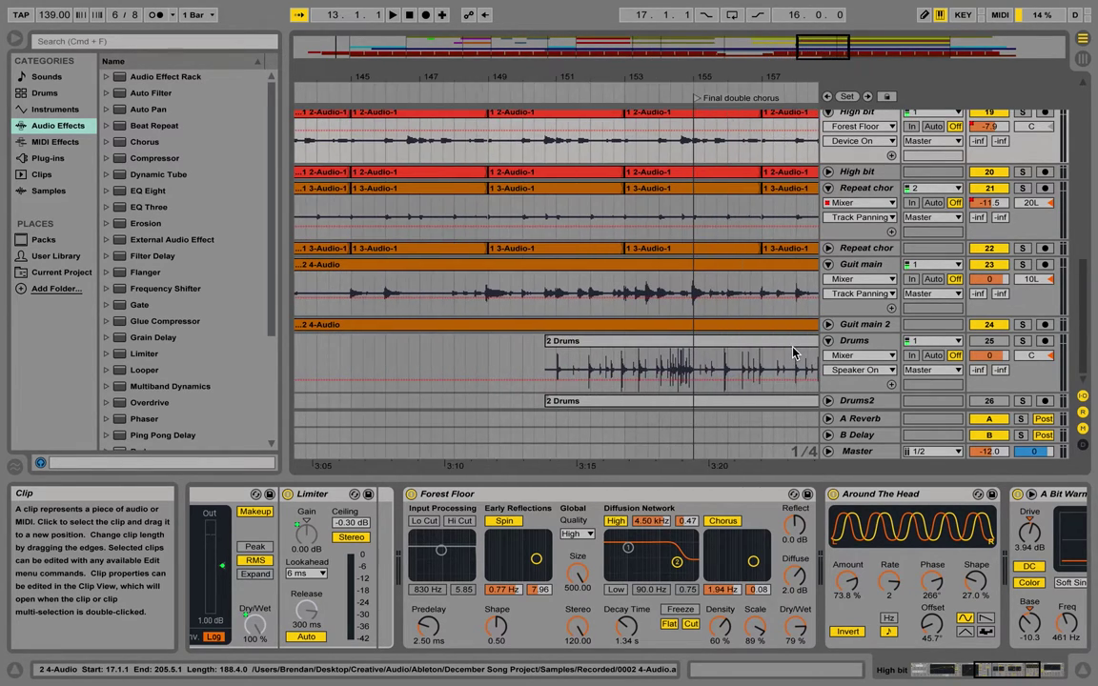
pyautogui.click(534, 362)
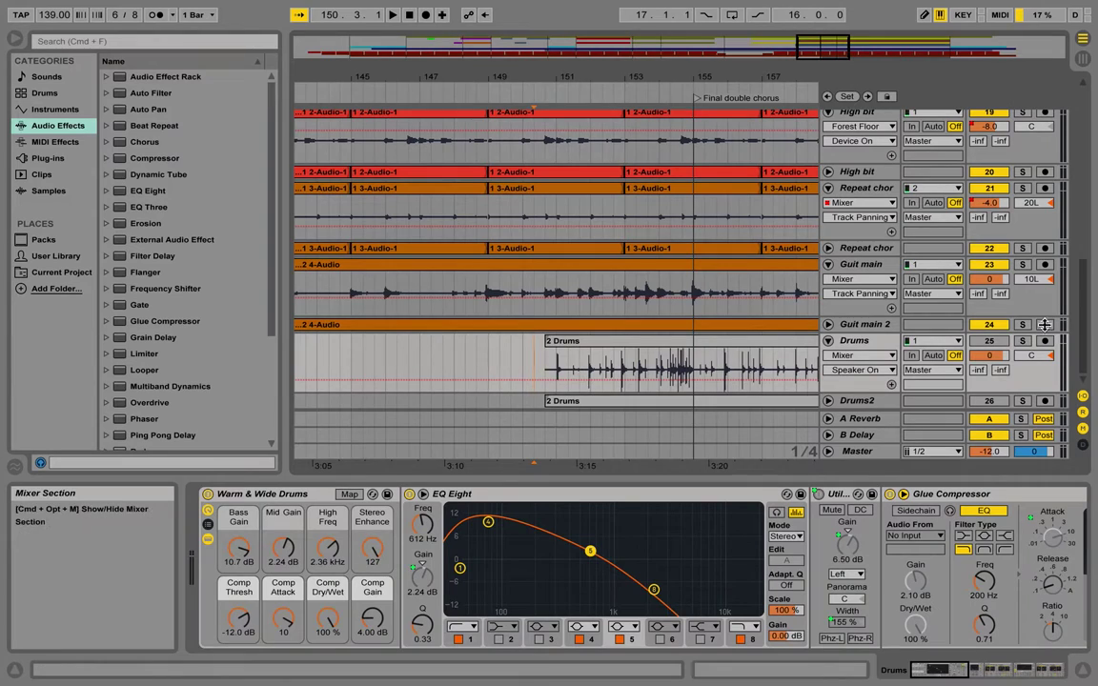
# Activate the Drums track and audition it in solo from just before its clip in bar 150
pyautogui.scroll(5, 992, 347)
pyautogui.scroll(3, 992, 346)
pyautogui.scroll(-7, 992, 347)
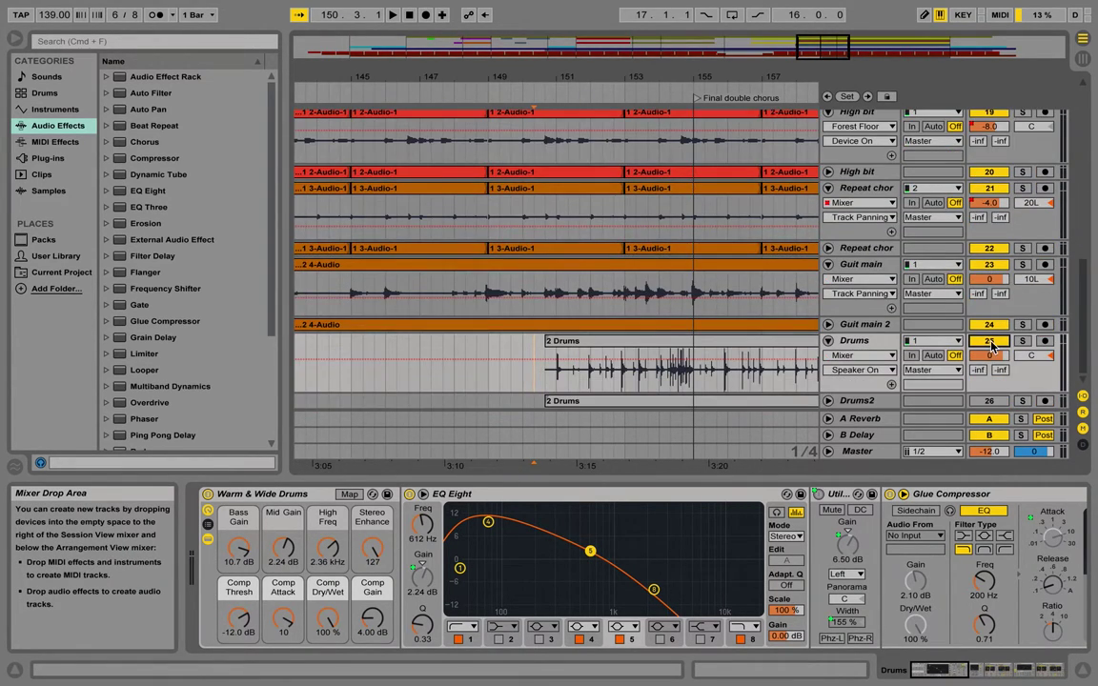
pyautogui.click(1022, 341)
pyautogui.click(556, 362)
pyautogui.press('space')
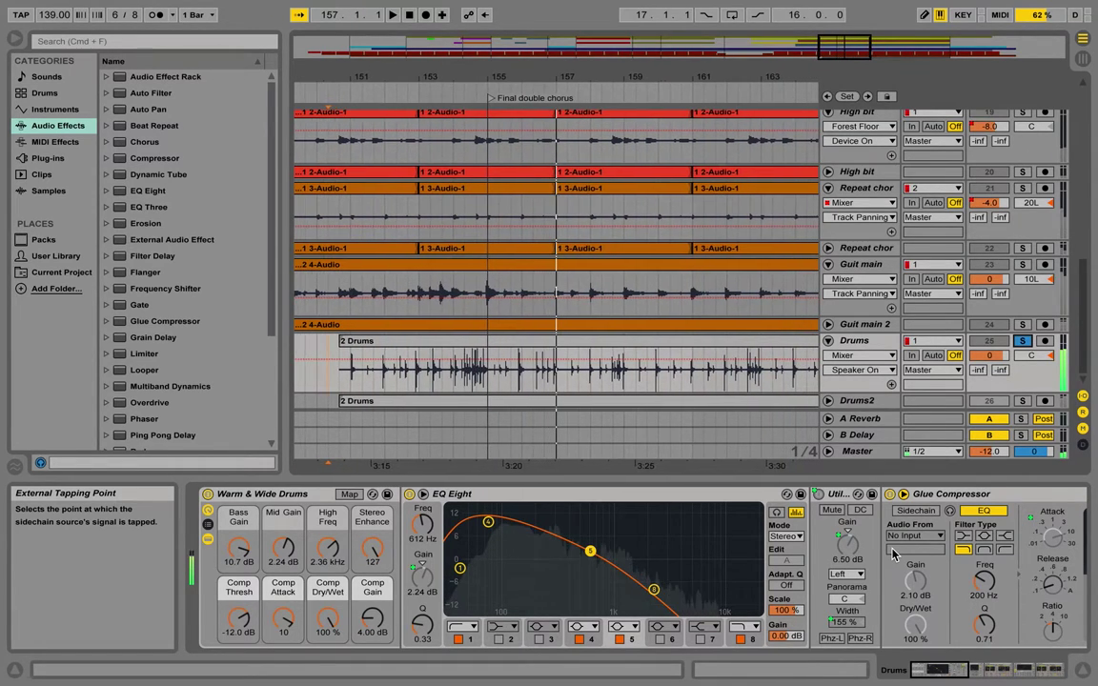
pyautogui.press('space')
# Unsolo the Drums track and play the drum entrance with the full mix from bar 150
pyautogui.click(330, 380)
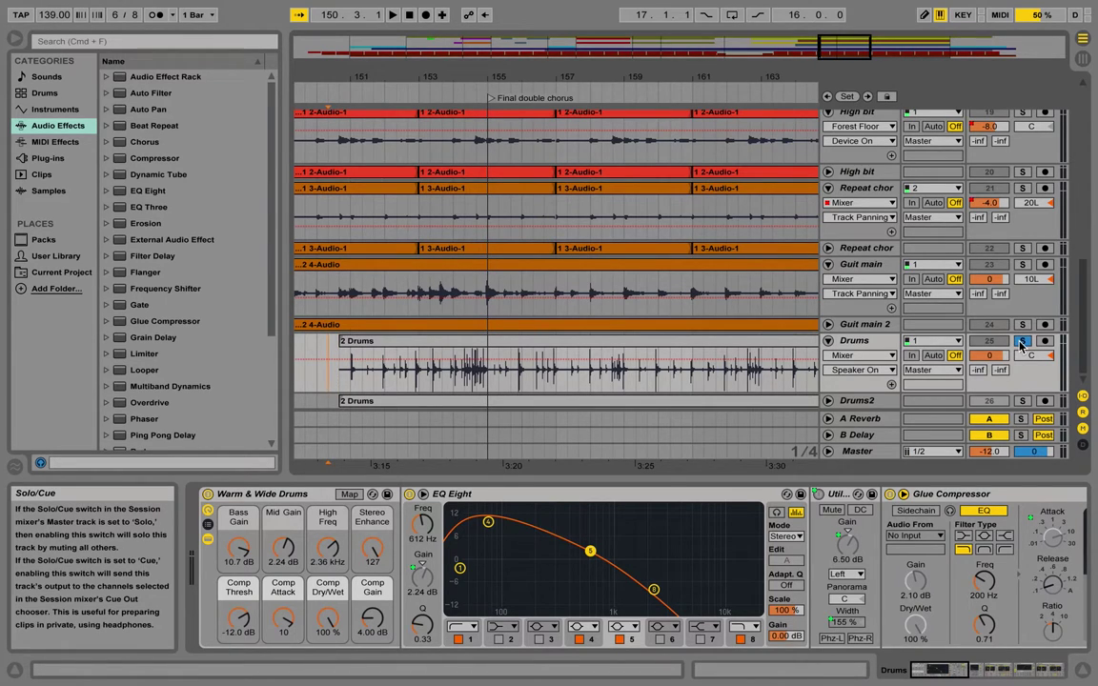
pyautogui.press('space')
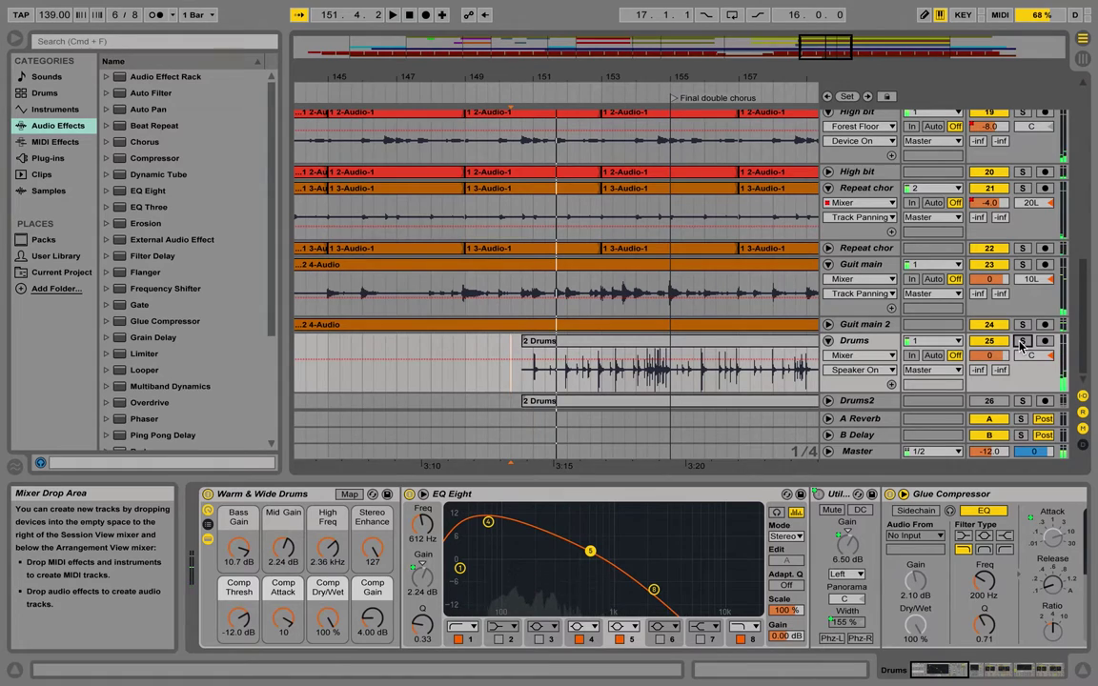
pyautogui.hscroll(-2, 606, 341)
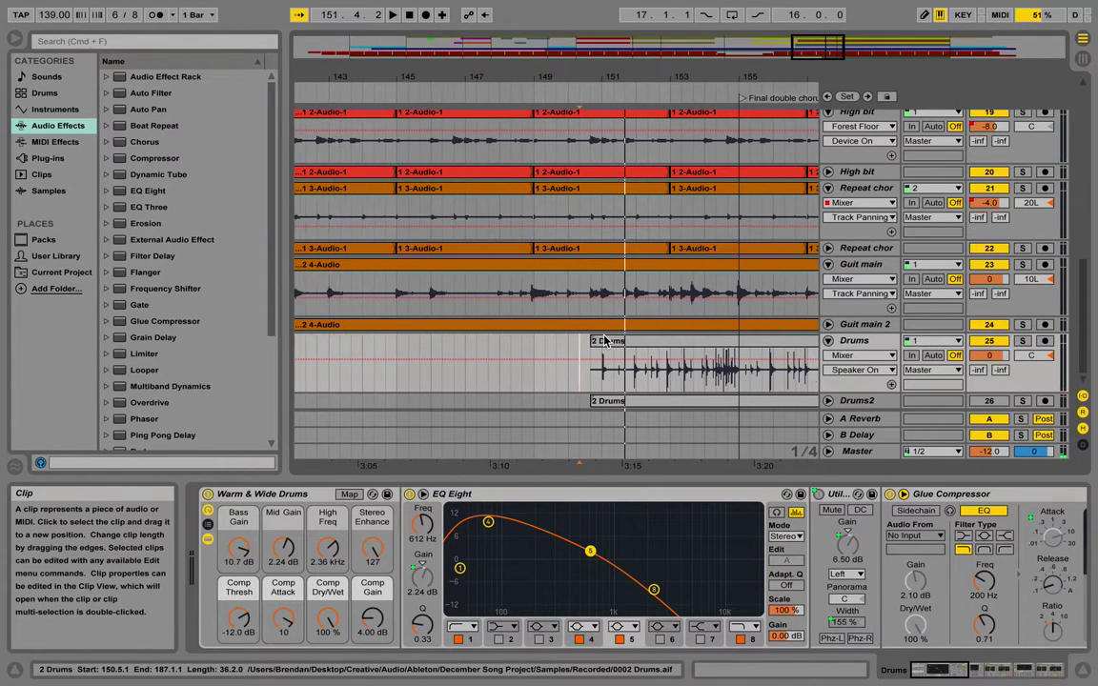
# Look back through the vocal and echo tracks from the Final double chorus toward the Bridge
pyautogui.scroll(8, 605, 342)
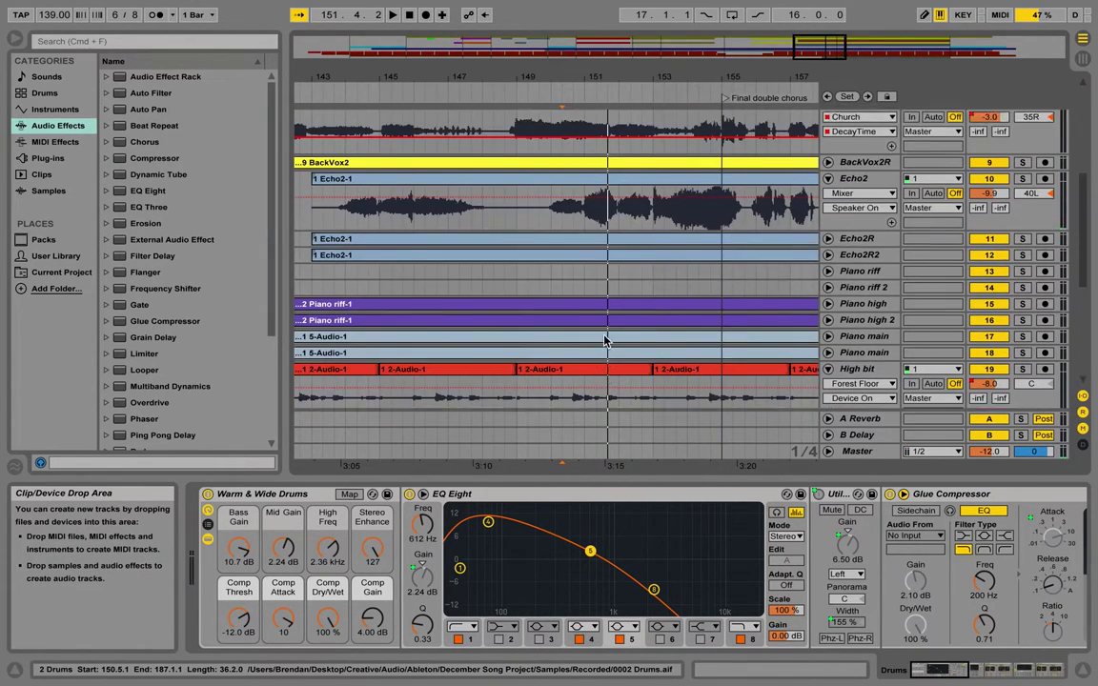
pyautogui.scroll(8, 605, 342)
pyautogui.hscroll(-2, 605, 341)
pyautogui.scroll(6, 604, 340)
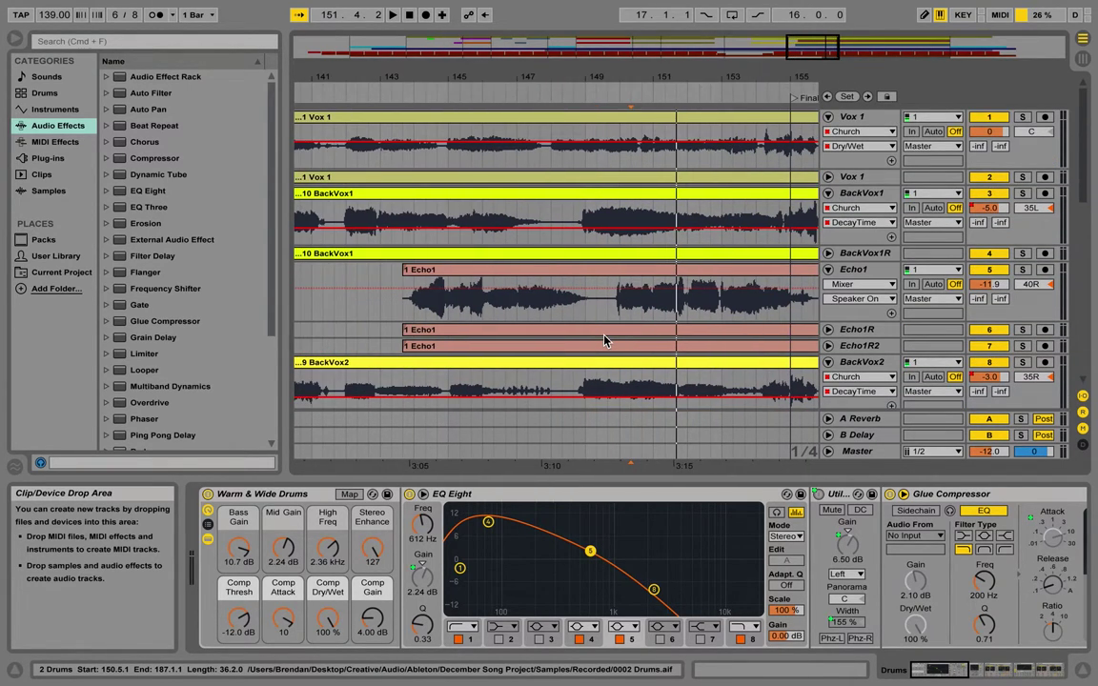
pyautogui.hscroll(-14, 603, 340)
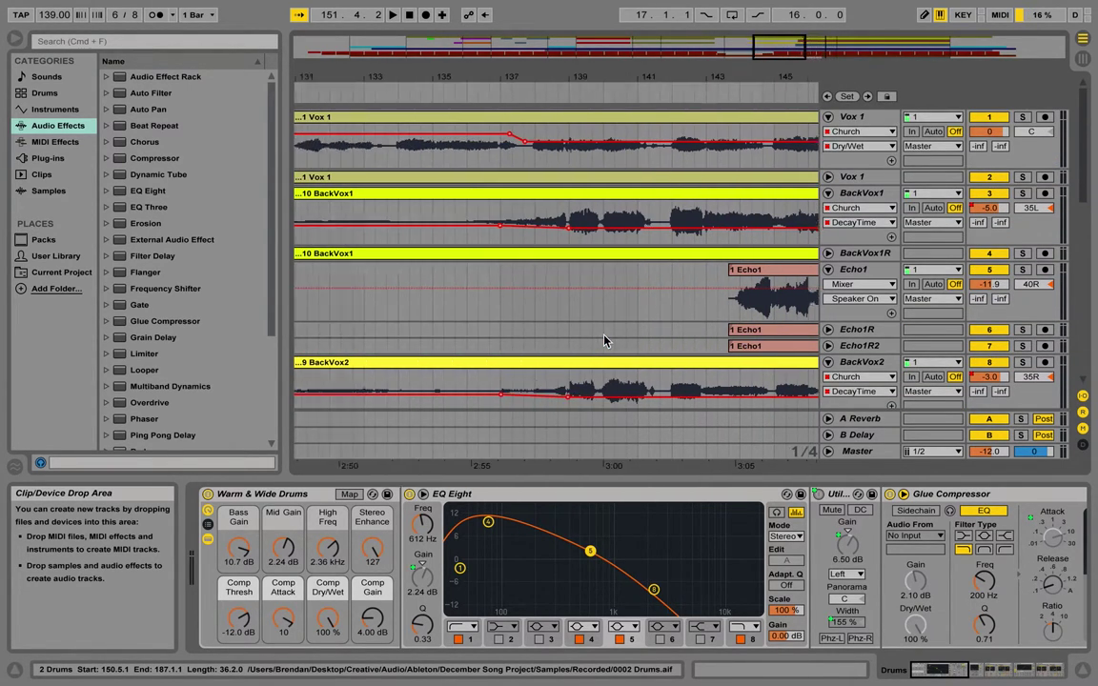
pyautogui.hscroll(-6, 604, 340)
pyautogui.scroll(-2, 603, 340)
pyautogui.scroll(1, 604, 340)
pyautogui.scroll(-3, 604, 340)
pyautogui.scroll(2, 604, 341)
pyautogui.hscroll(1, 603, 340)
pyautogui.hscroll(-6, 604, 341)
# Examine the High bit, Repeat chor and Guit main clips from the Bridge back to the start of Chorus 2
pyautogui.scroll(-10, 603, 340)
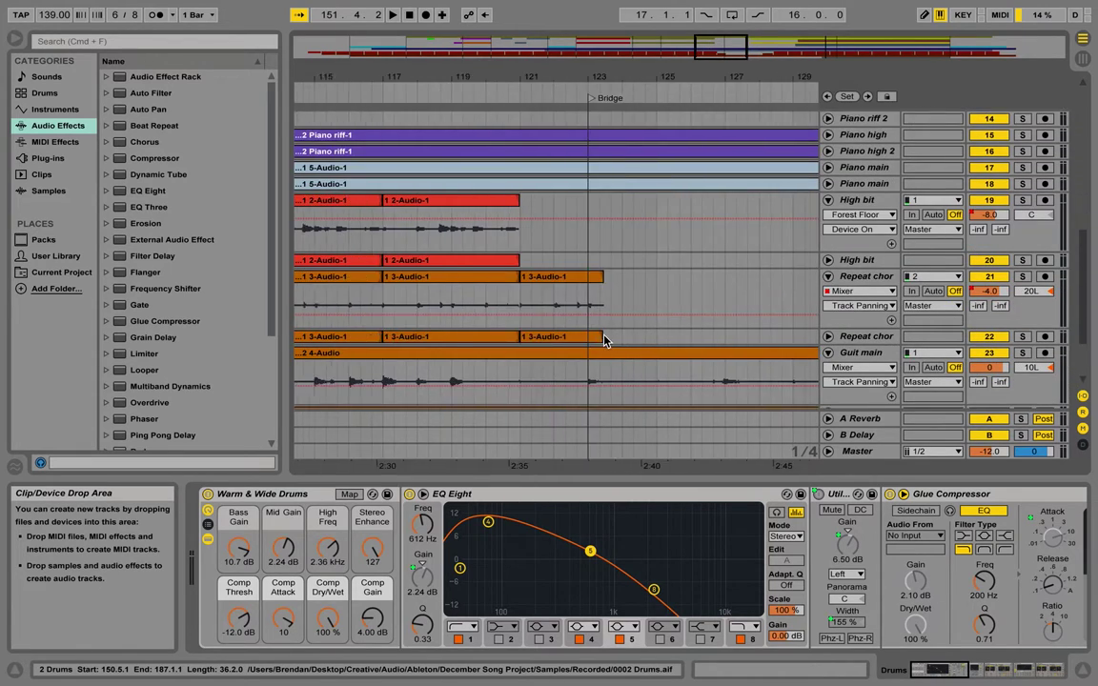
pyautogui.hscroll(-5, 604, 341)
pyautogui.scroll(2, 603, 340)
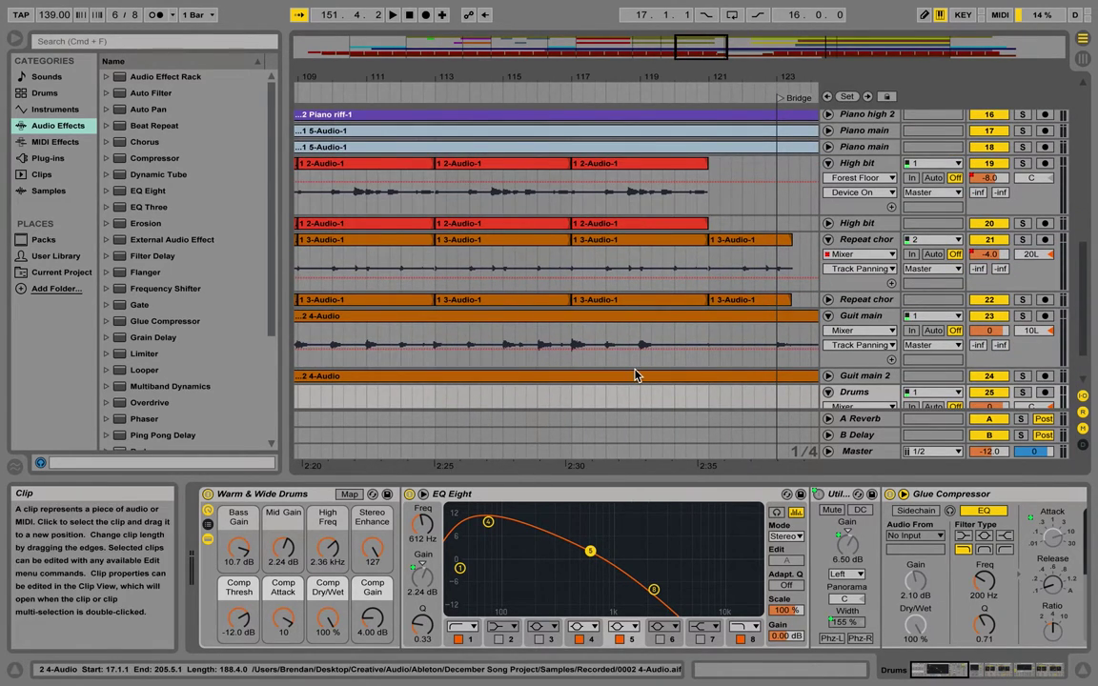
pyautogui.scroll(-3, 636, 374)
pyautogui.hscroll(-8, 636, 375)
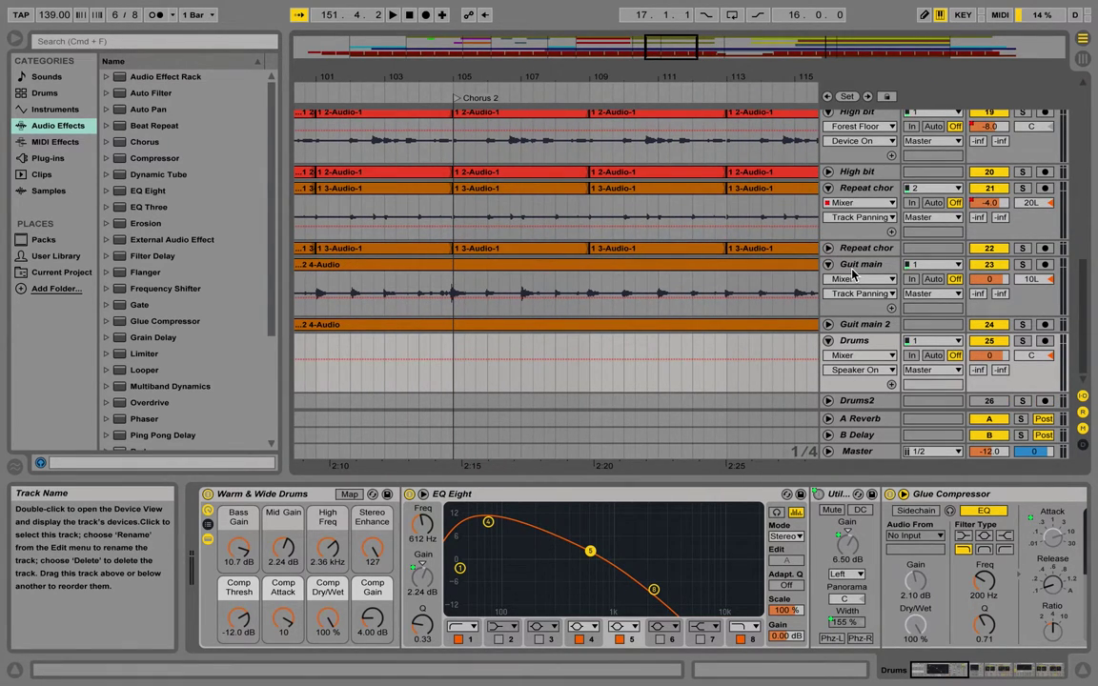
pyautogui.scroll(2, 839, 277)
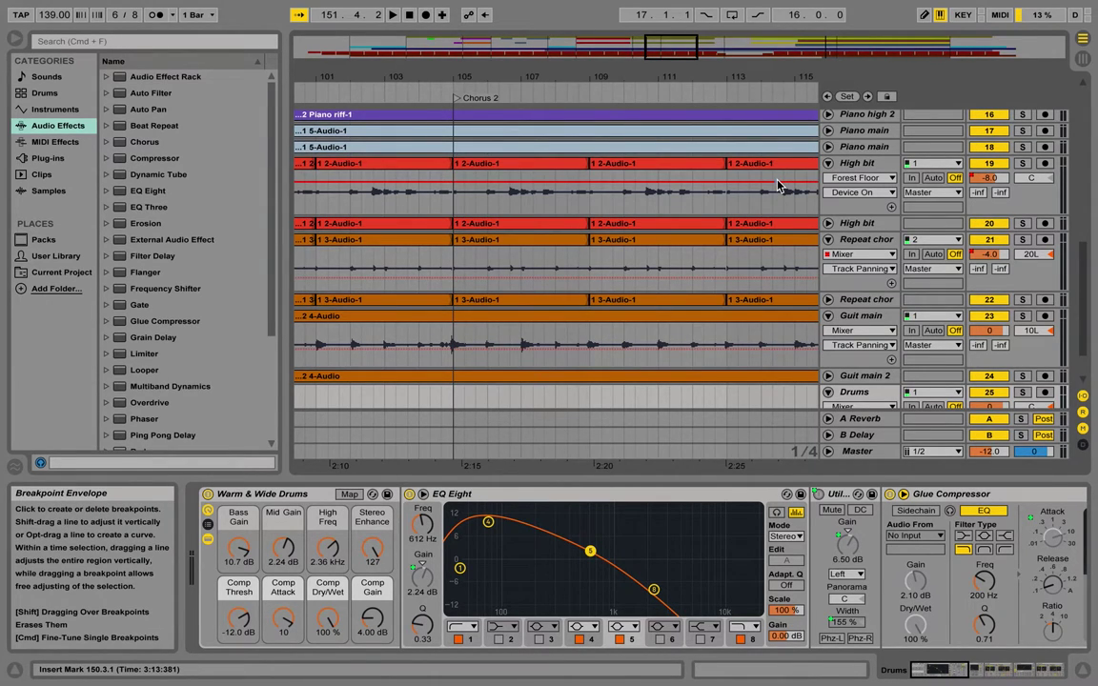
# Unfold the Piano high track and the first Piano main track, and set the insert marker in bar 118 on Piano main
pyautogui.scroll(5, 779, 181)
pyautogui.hscroll(2, 780, 184)
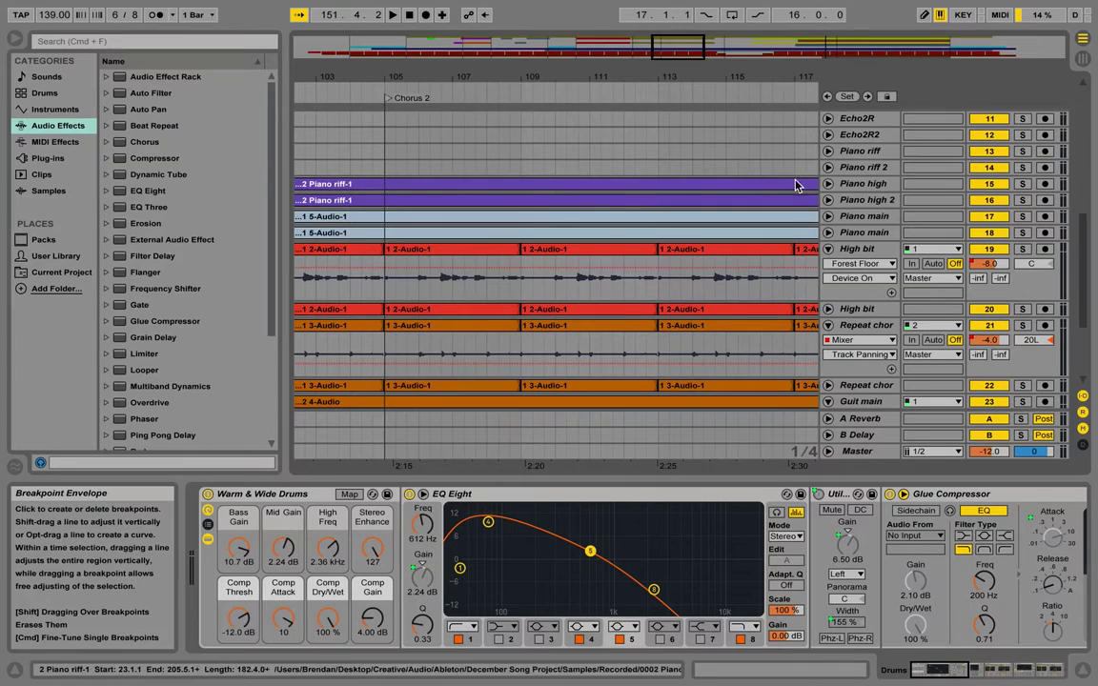
pyautogui.click(828, 184)
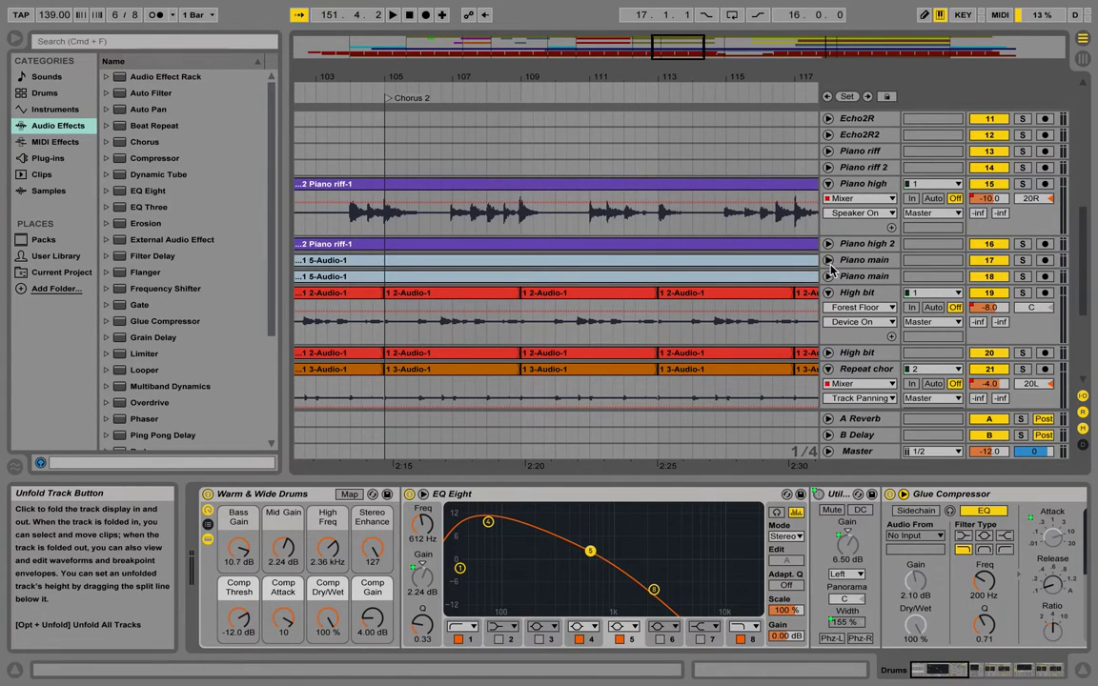
pyautogui.click(827, 261)
pyautogui.hscroll(3, 779, 289)
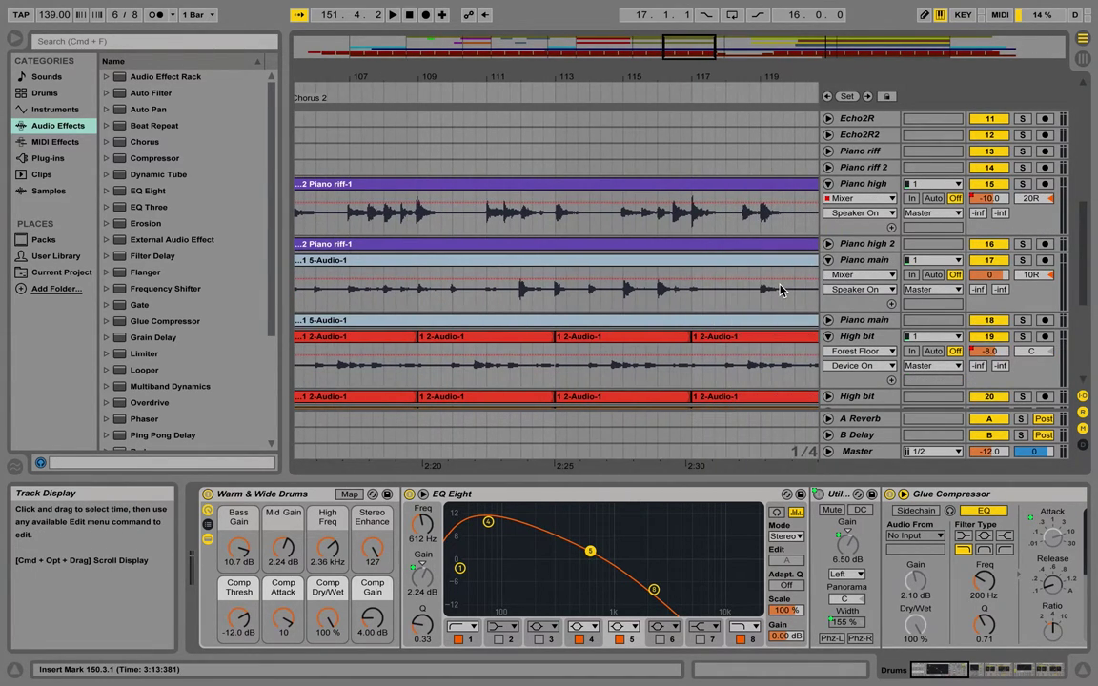
pyautogui.click(737, 286)
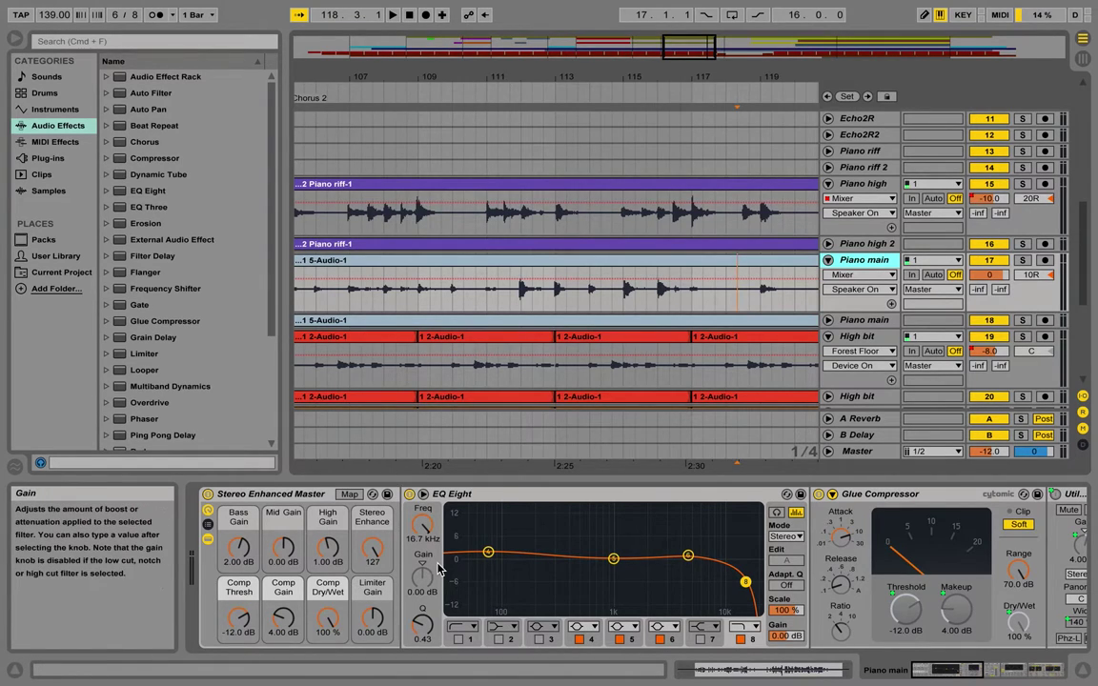
# Select the Piano high, Piano high 2 and first Piano main tracks in turn to compare their devices
pyautogui.click(863, 183)
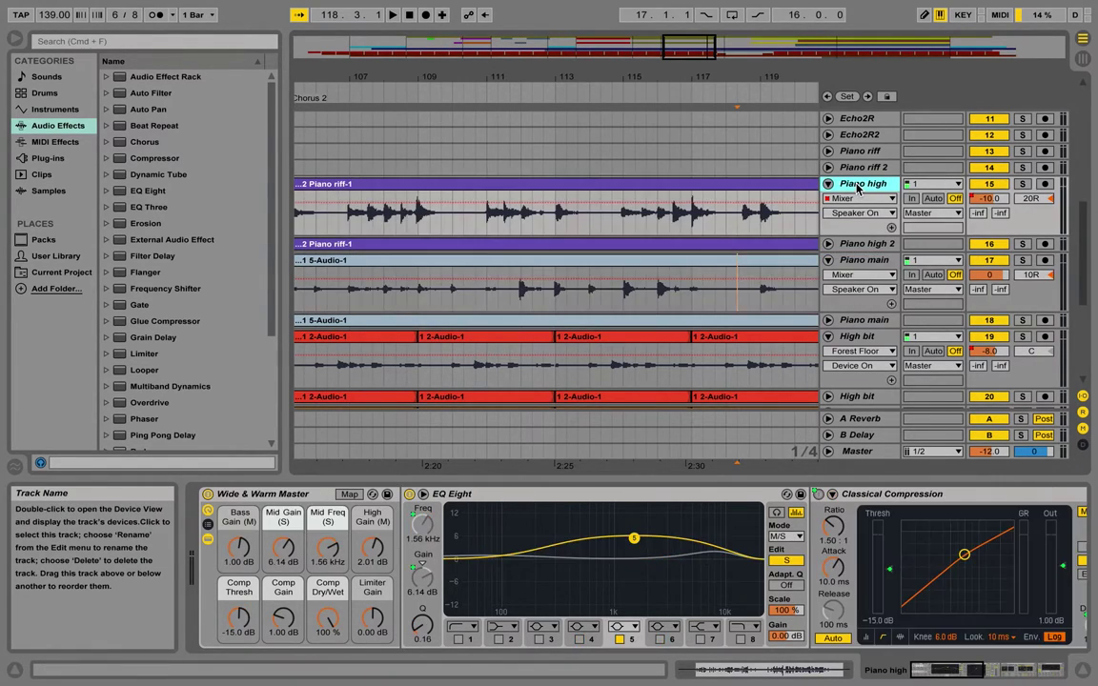
pyautogui.click(863, 244)
pyautogui.click(863, 261)
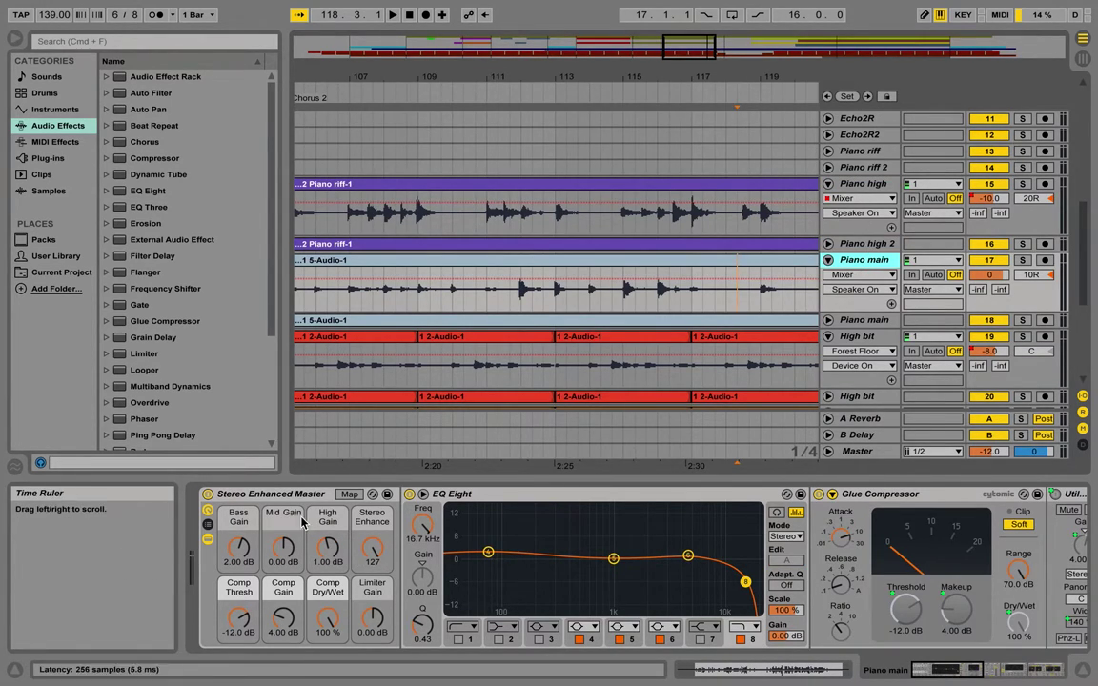
# Examine the first Piano main track's device chain, from the Stereo Enhanced Master rack through Limiter and A Bit Warmer to Forest Floor
pyautogui.click(403, 508)
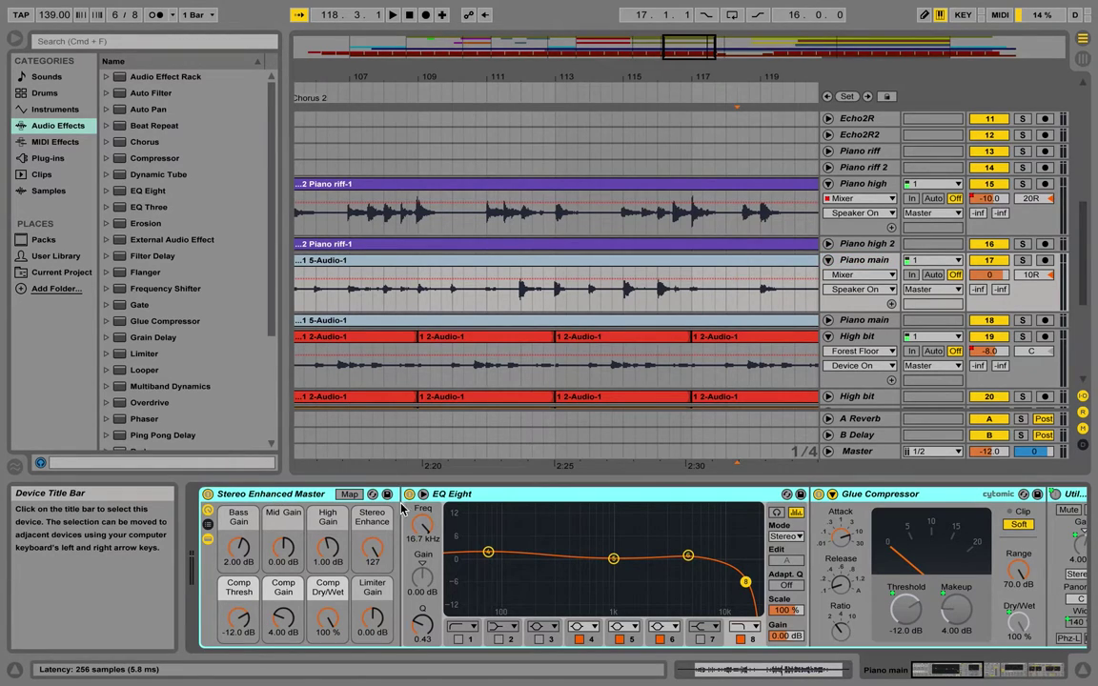
pyautogui.hscroll(2, 572, 544)
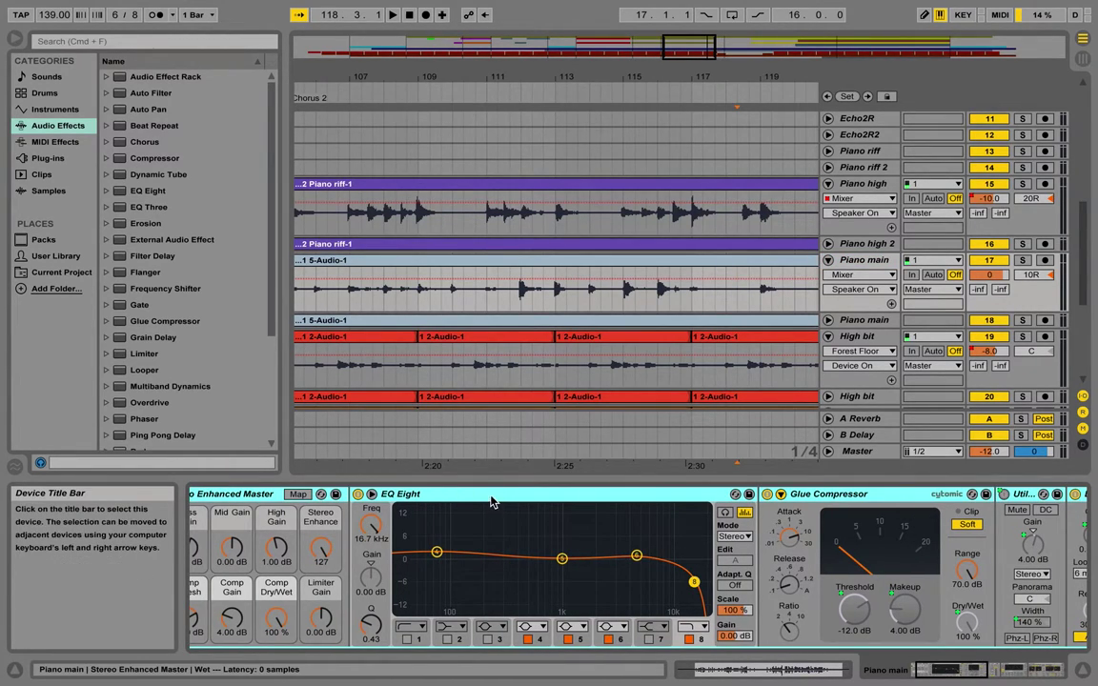
pyautogui.hscroll(3, 610, 515)
pyautogui.hscroll(4, 722, 493)
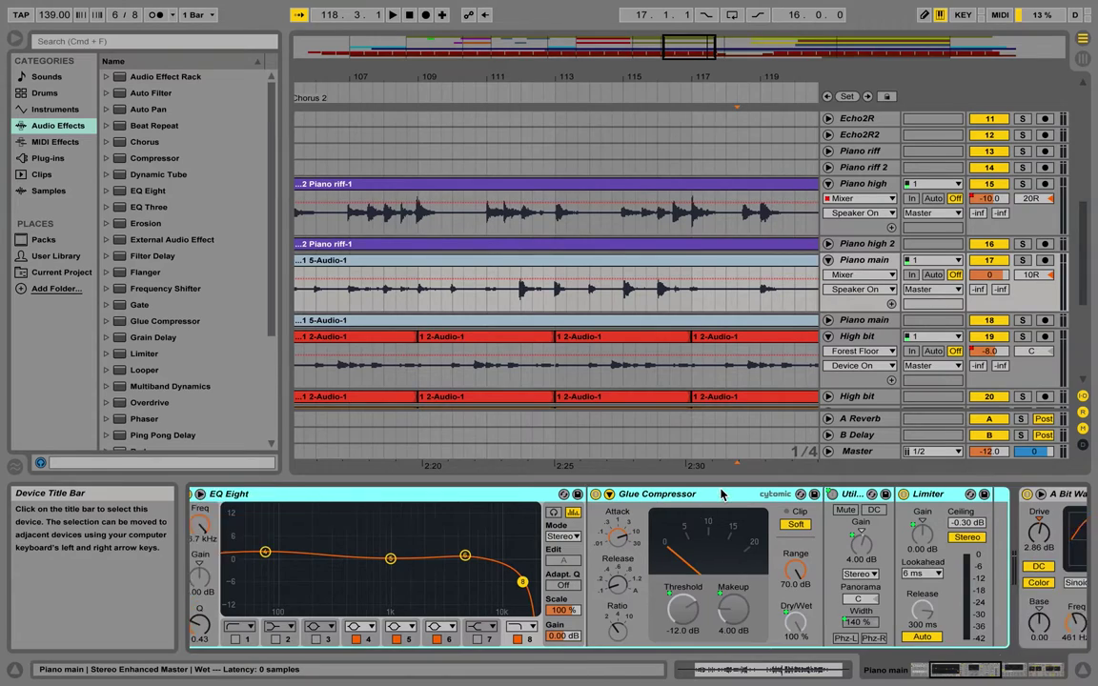
pyautogui.hscroll(6, 722, 494)
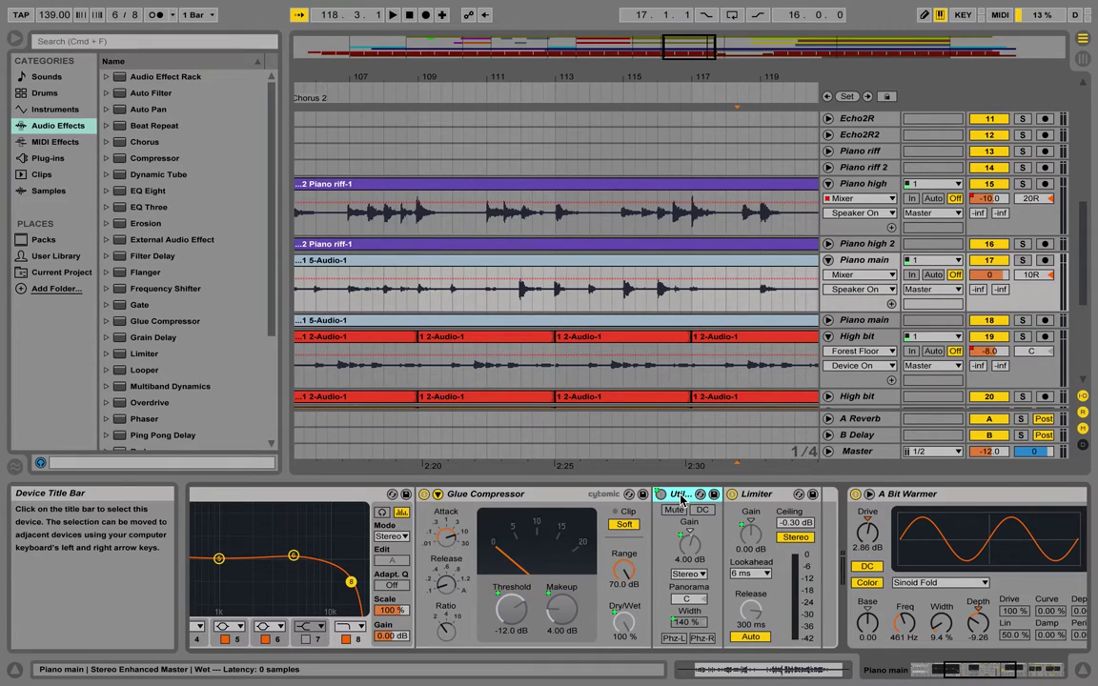
pyautogui.click(744, 496)
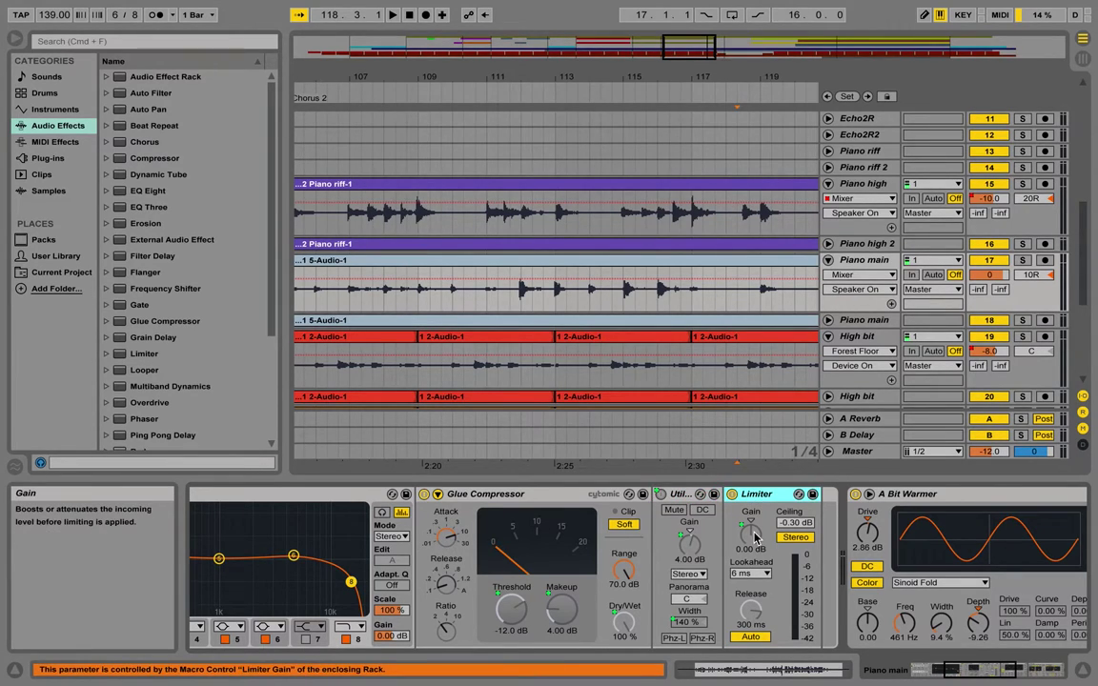
pyautogui.hscroll(5, 755, 539)
pyautogui.click(793, 496)
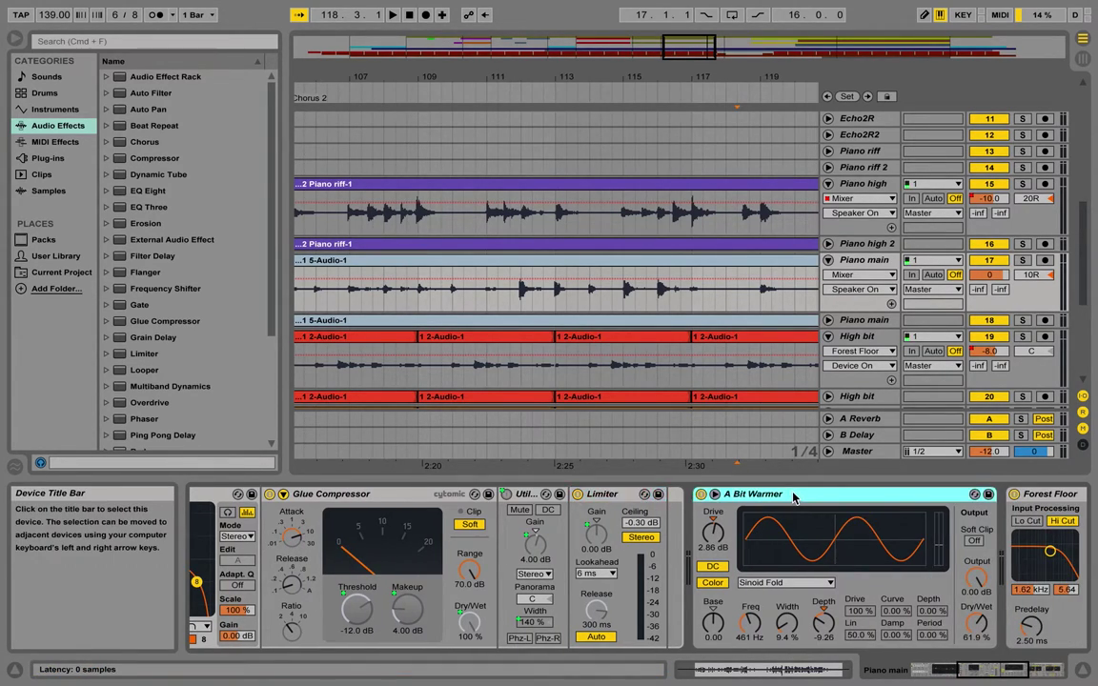
pyautogui.hscroll(3, 793, 496)
pyautogui.click(878, 497)
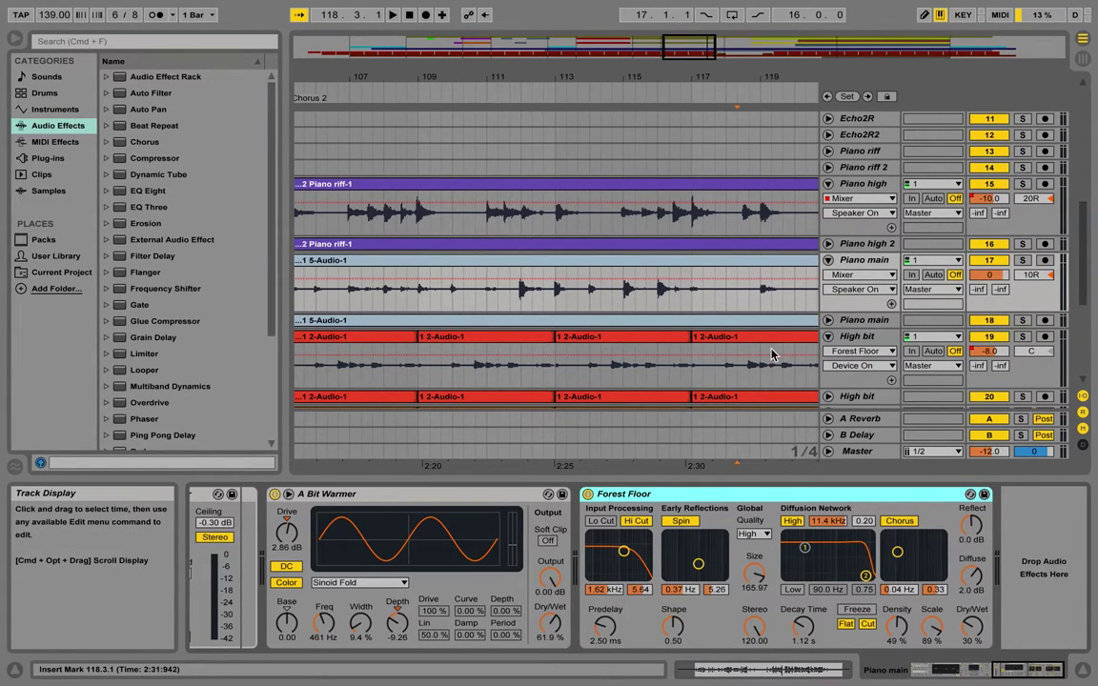
# Compare the Piano high 2 device chain, including Forest Floor and A Bit Warmer, with the first Piano main track's chain
pyautogui.click(851, 244)
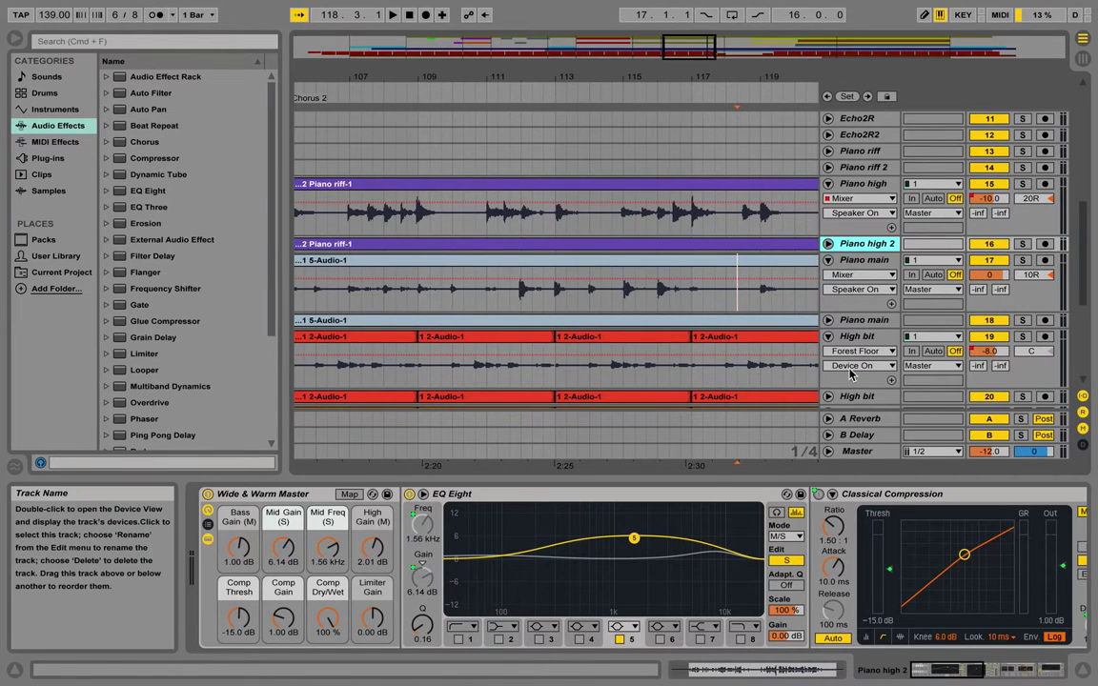
pyautogui.hscroll(10, 818, 568)
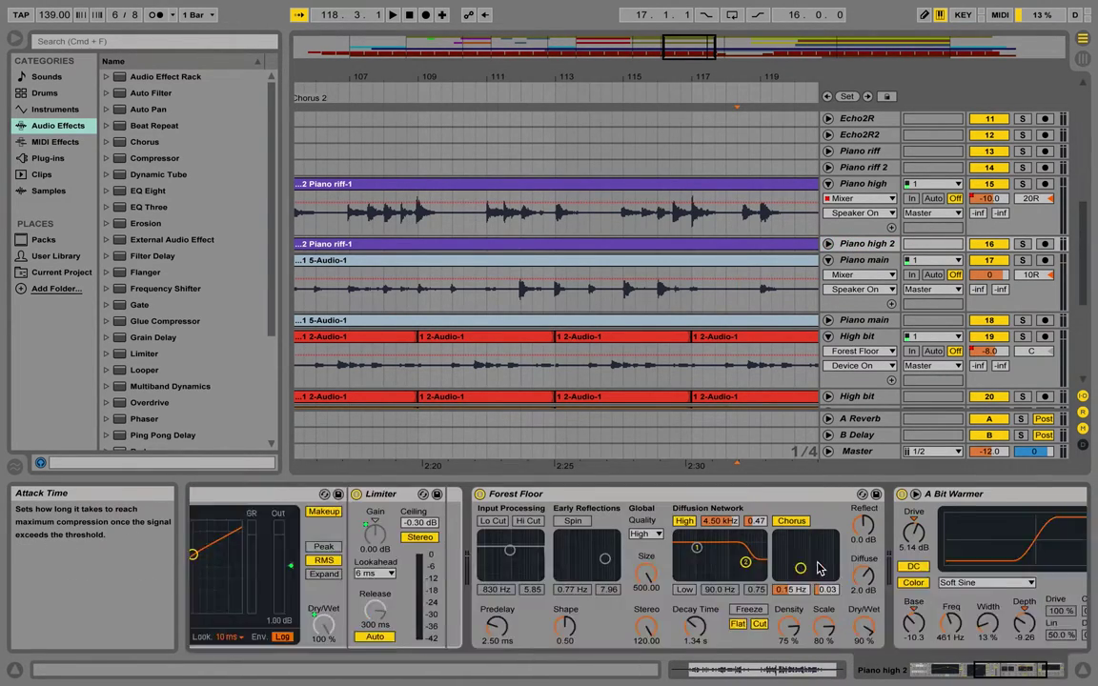
pyautogui.click(853, 264)
pyautogui.hscroll(-10, 653, 514)
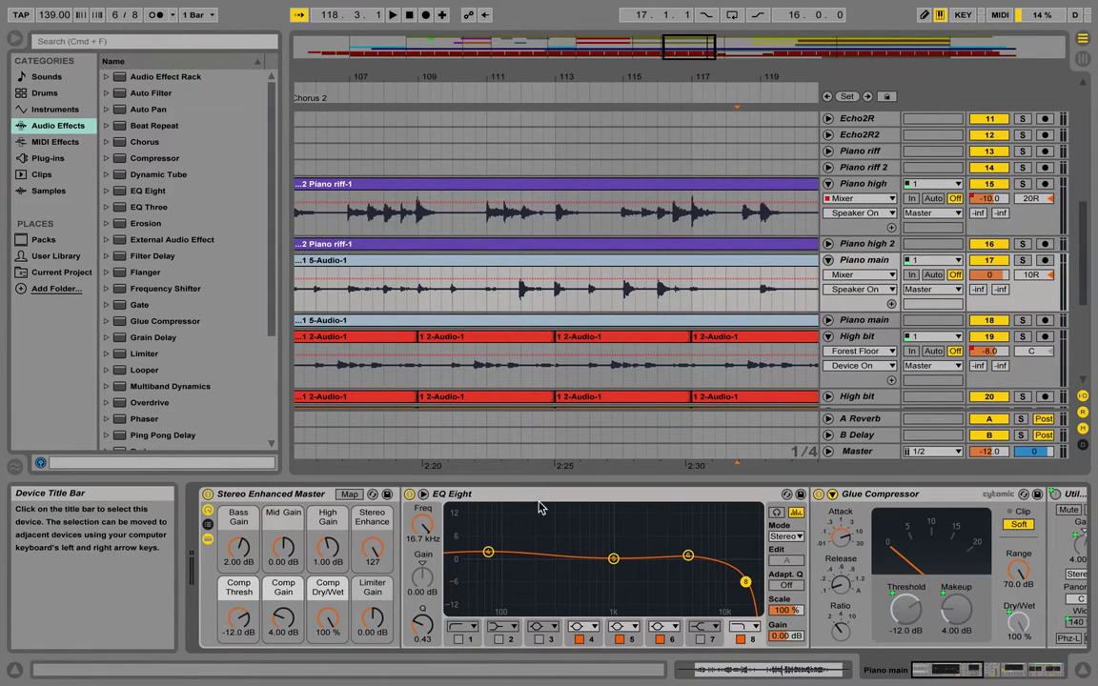
pyautogui.click(861, 247)
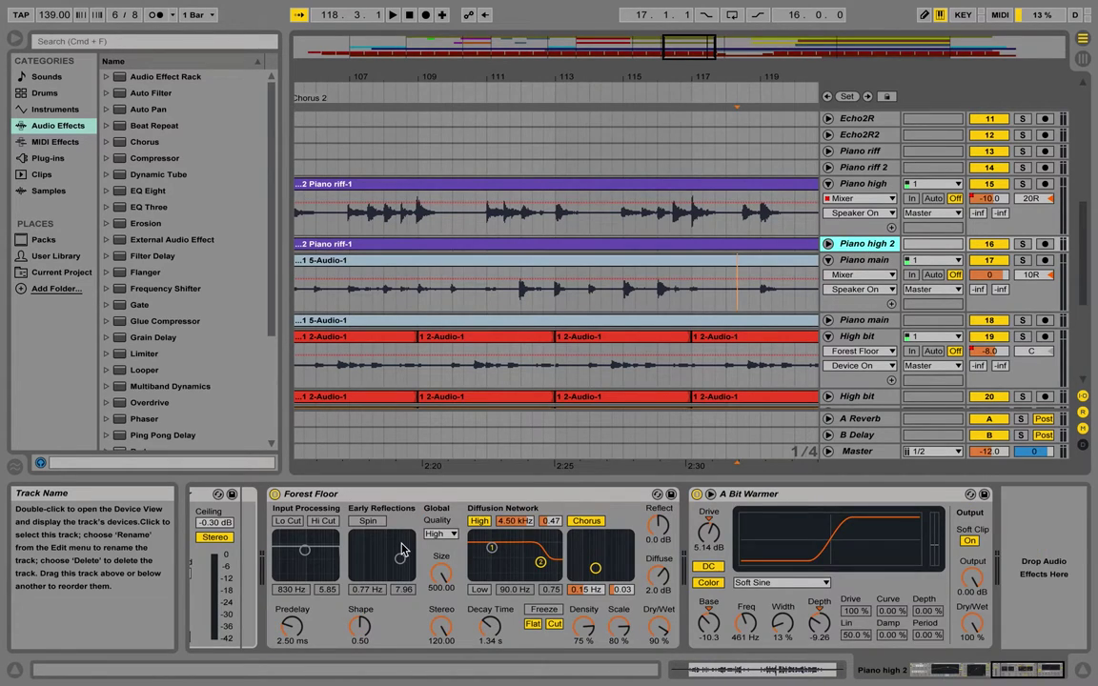
pyautogui.hscroll(-8, 403, 550)
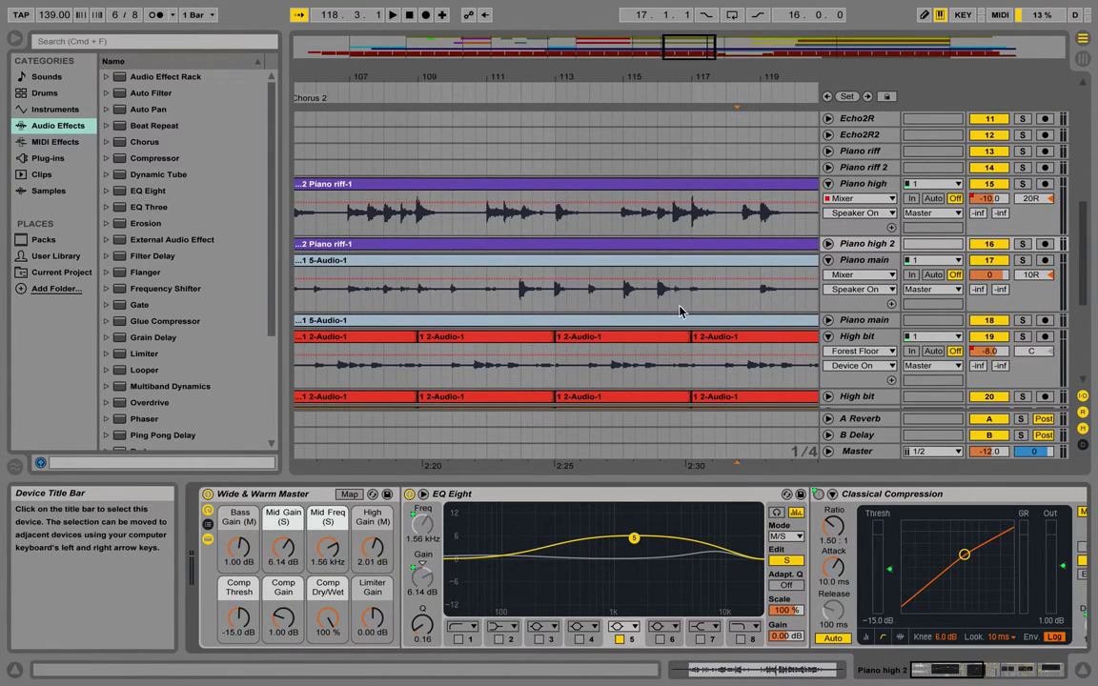
# Select Piano high, the second Piano main and the first High bit tracks in turn to show their devices
pyautogui.click(875, 187)
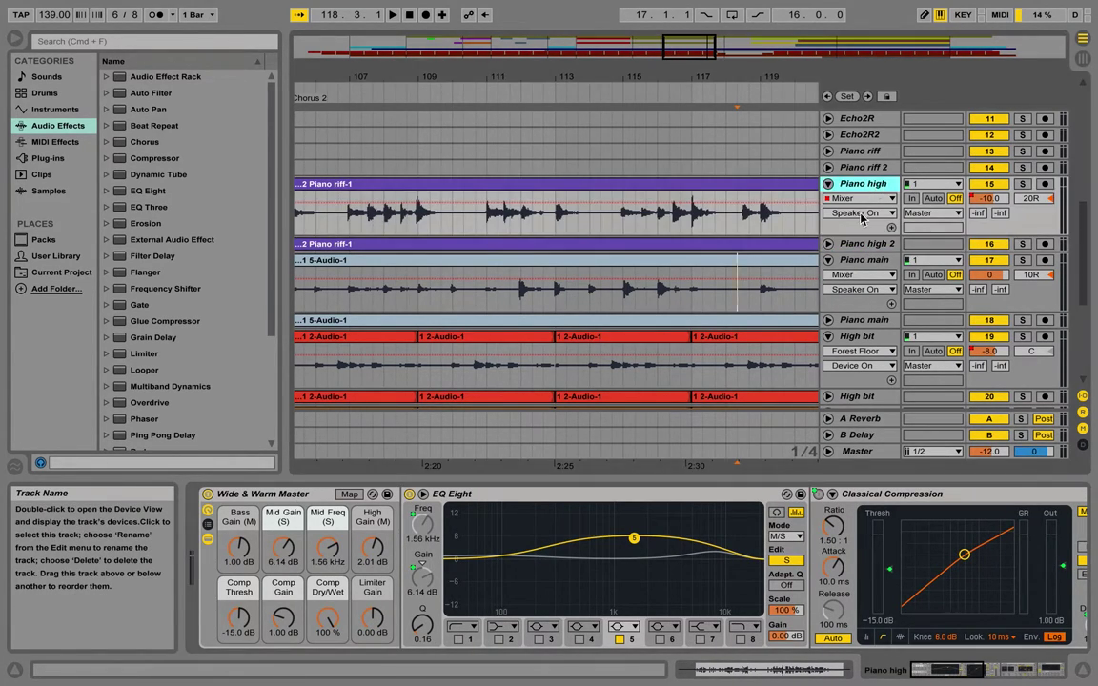
pyautogui.click(850, 323)
pyautogui.click(853, 339)
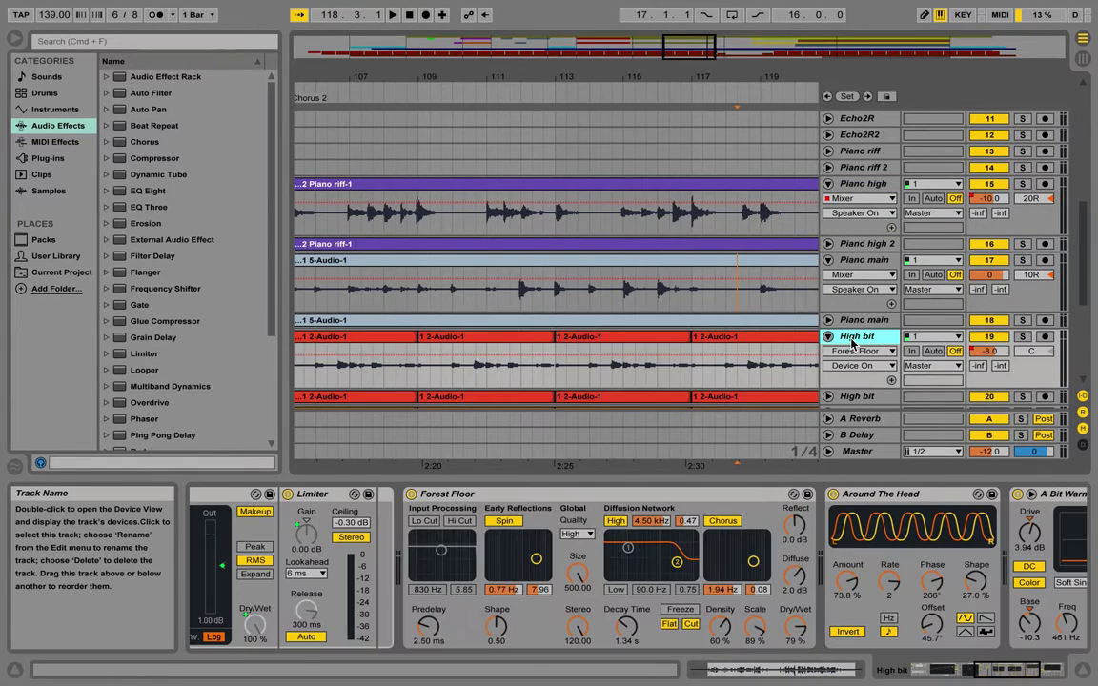
# Examine the first High bit track's device chain from EQ Eight to A Bit Warmer, and select the Around The Head device
pyautogui.click(856, 451)
pyautogui.hscroll(5, 730, 537)
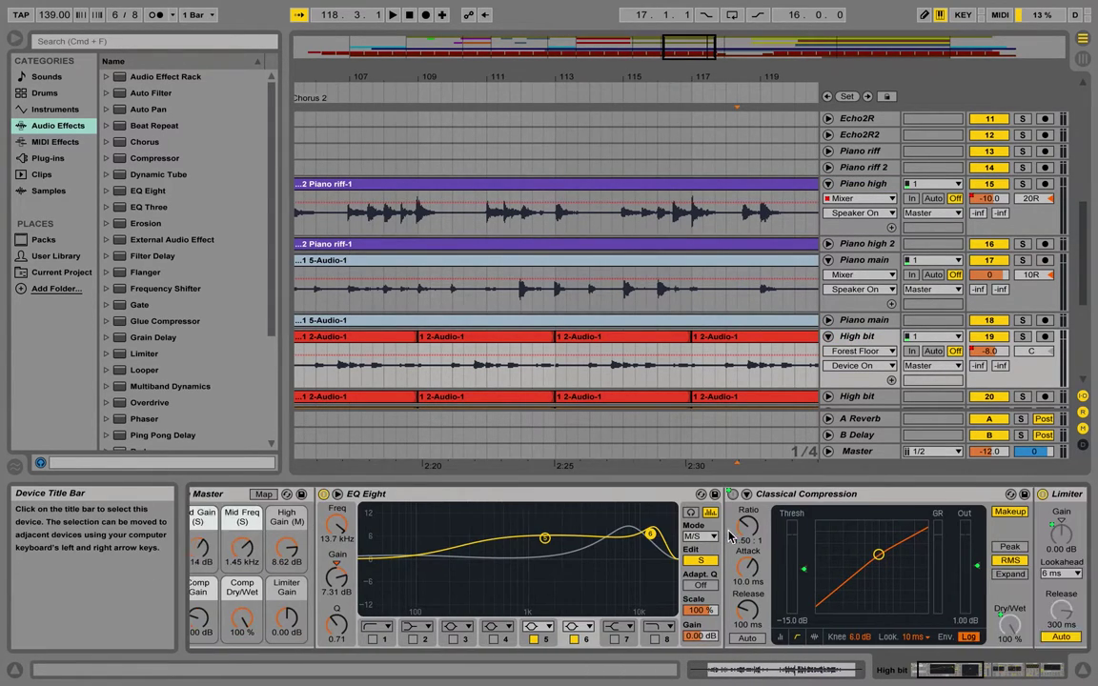
pyautogui.hscroll(4, 729, 536)
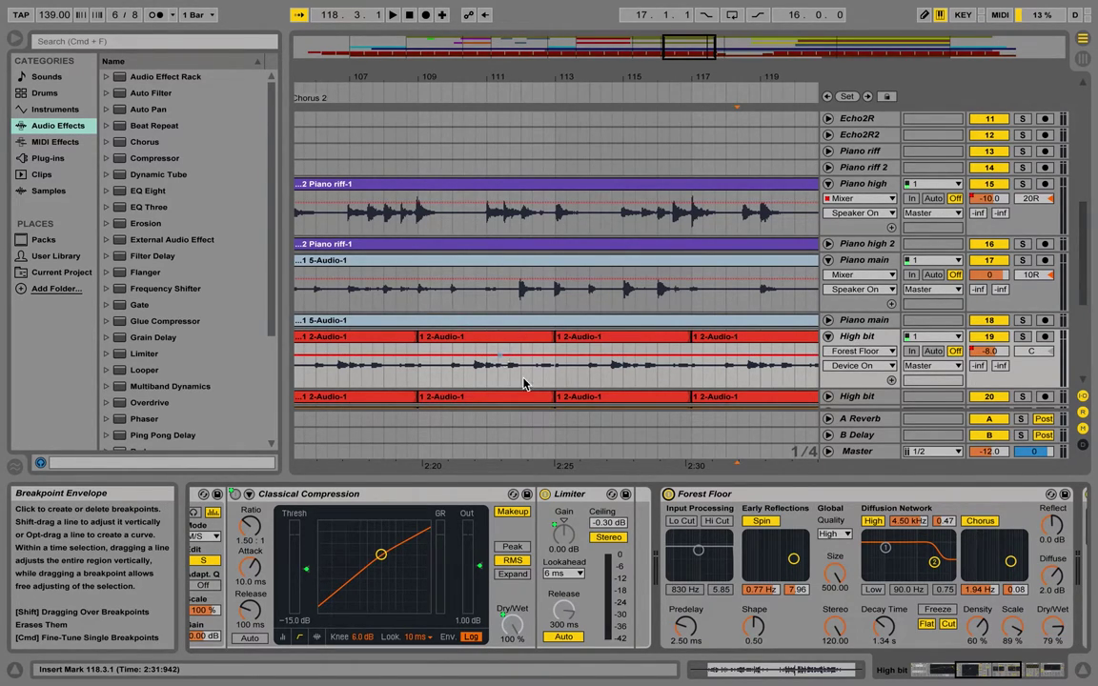
pyautogui.hscroll(6, 549, 541)
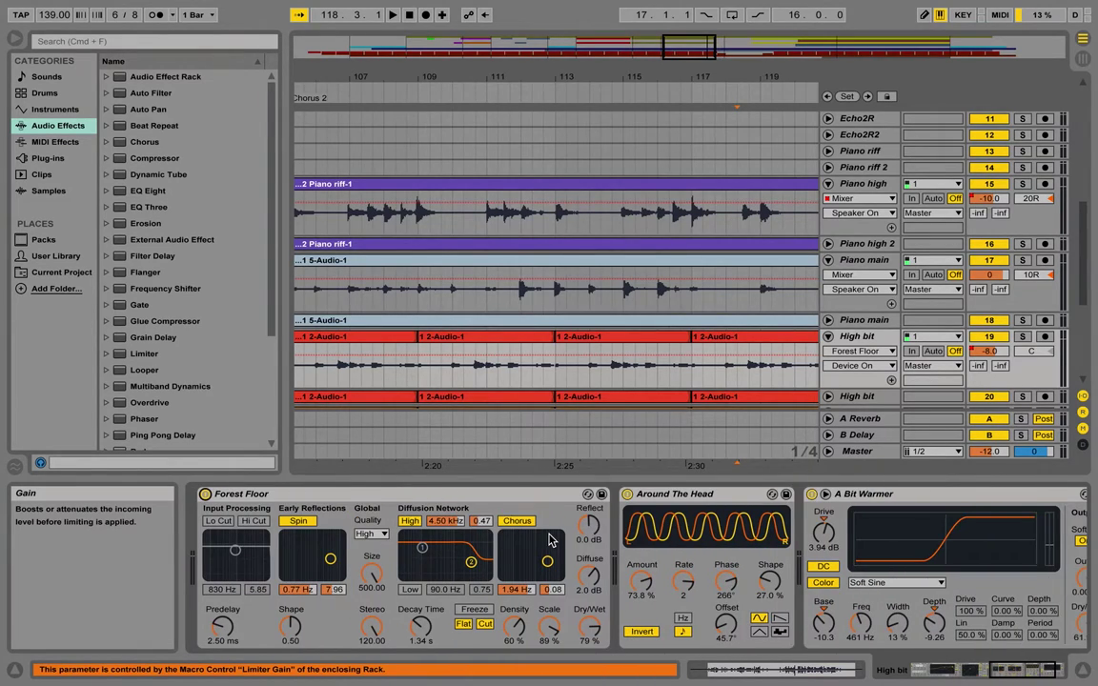
pyautogui.click(667, 497)
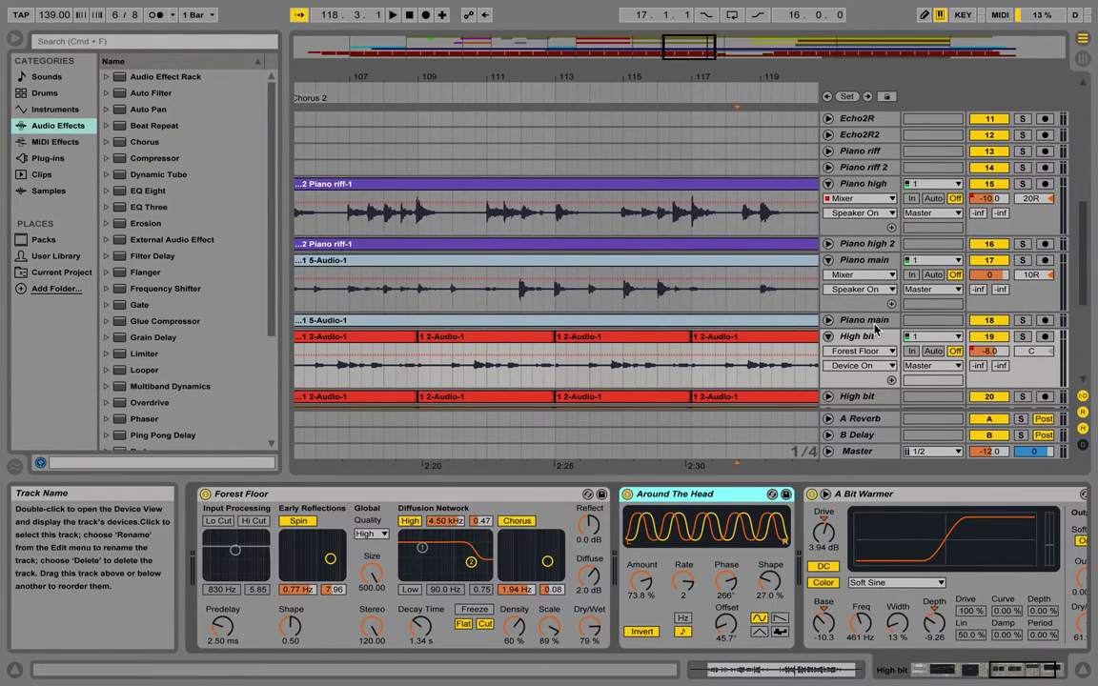
# Solo the first High bit track and audition it from bar 118
pyautogui.click(1022, 336)
pyautogui.press('space')
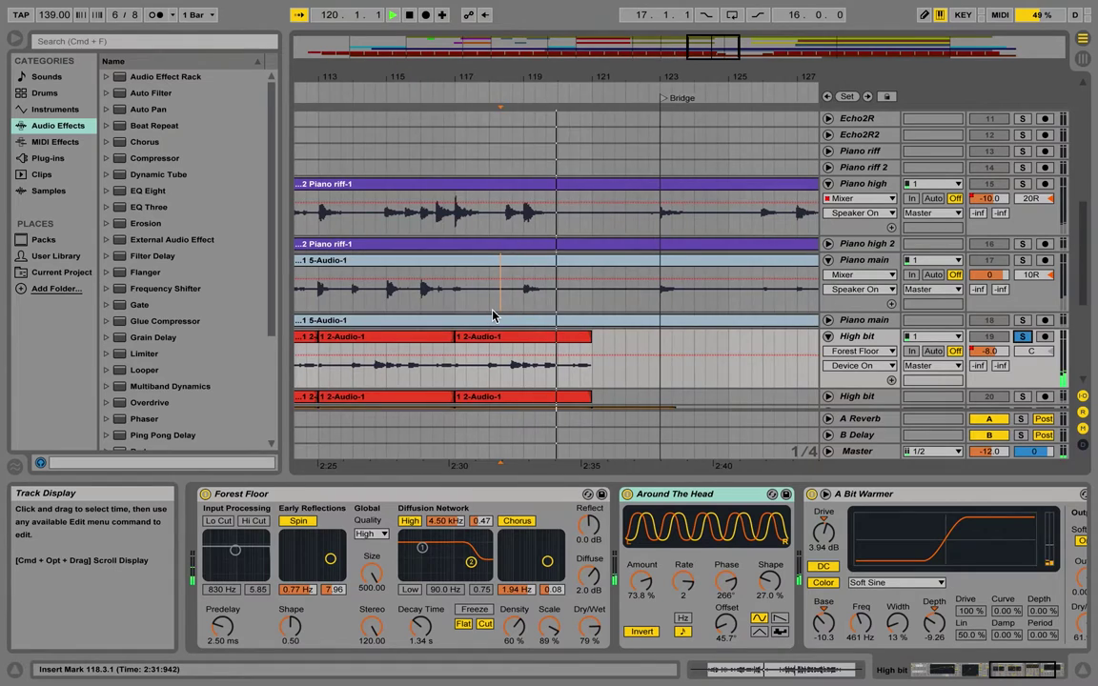
pyautogui.press('space')
# Play the soloed High bit track from the start of its clip at bar 109 in Chorus 2
pyautogui.scroll(-8, 675, 373)
pyautogui.hscroll(-8, 675, 373)
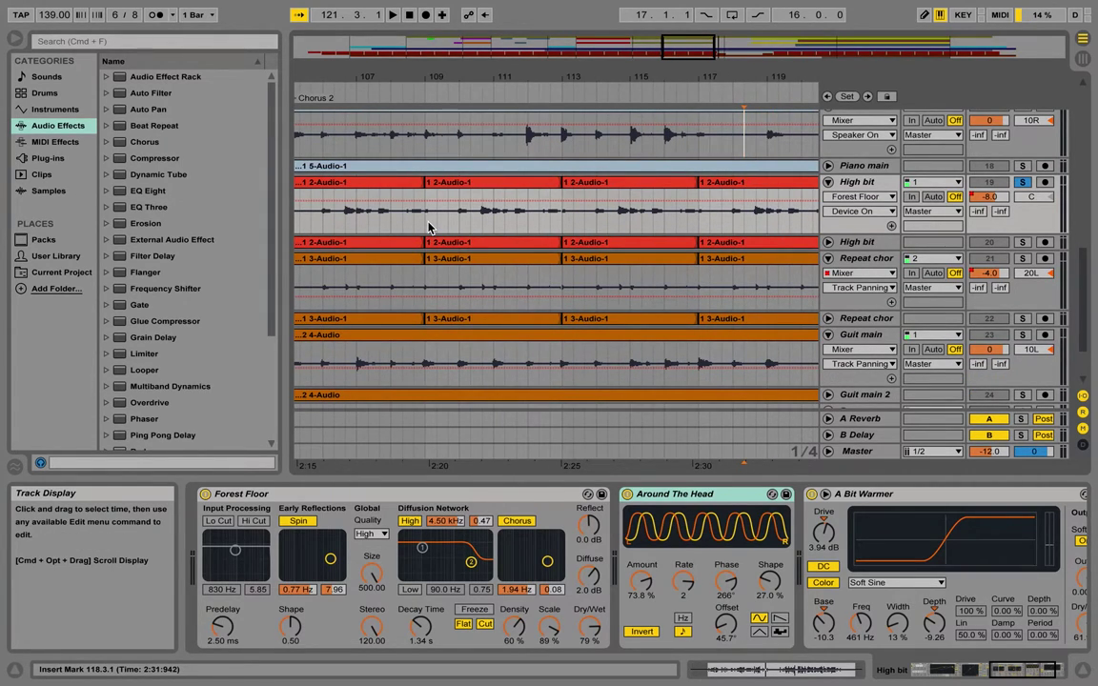
pyautogui.press('space')
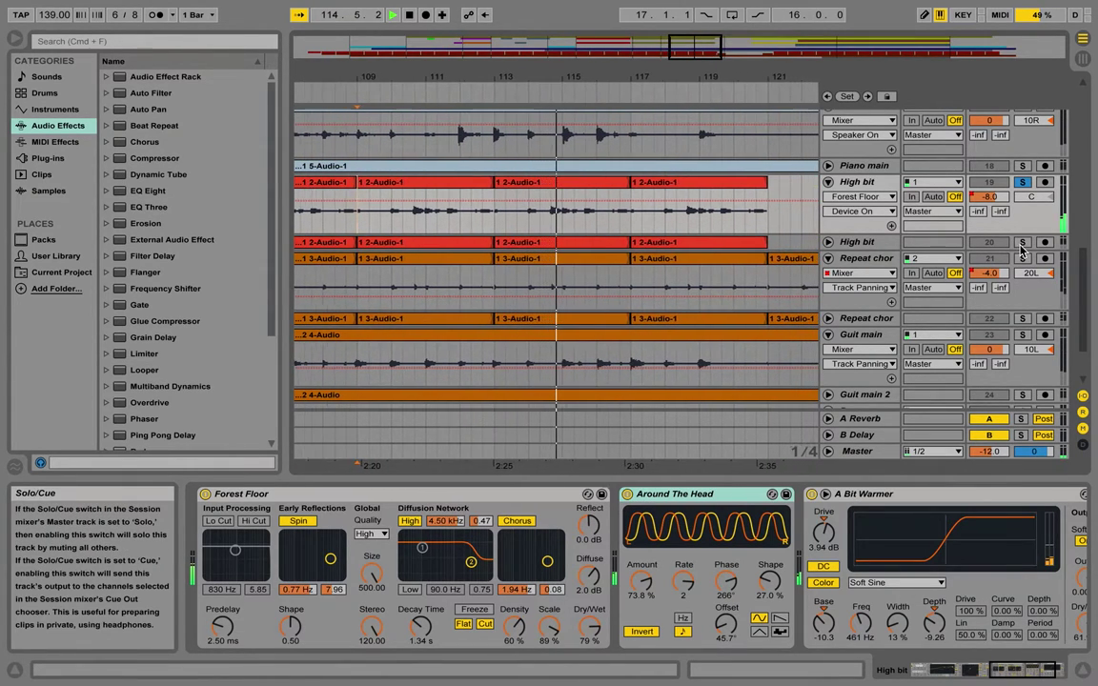
# Turn off the Around The Head and Forest Floor devices on the soloed High bit track during playback
pyautogui.click(668, 494)
pyautogui.click(627, 494)
pyautogui.click(205, 494)
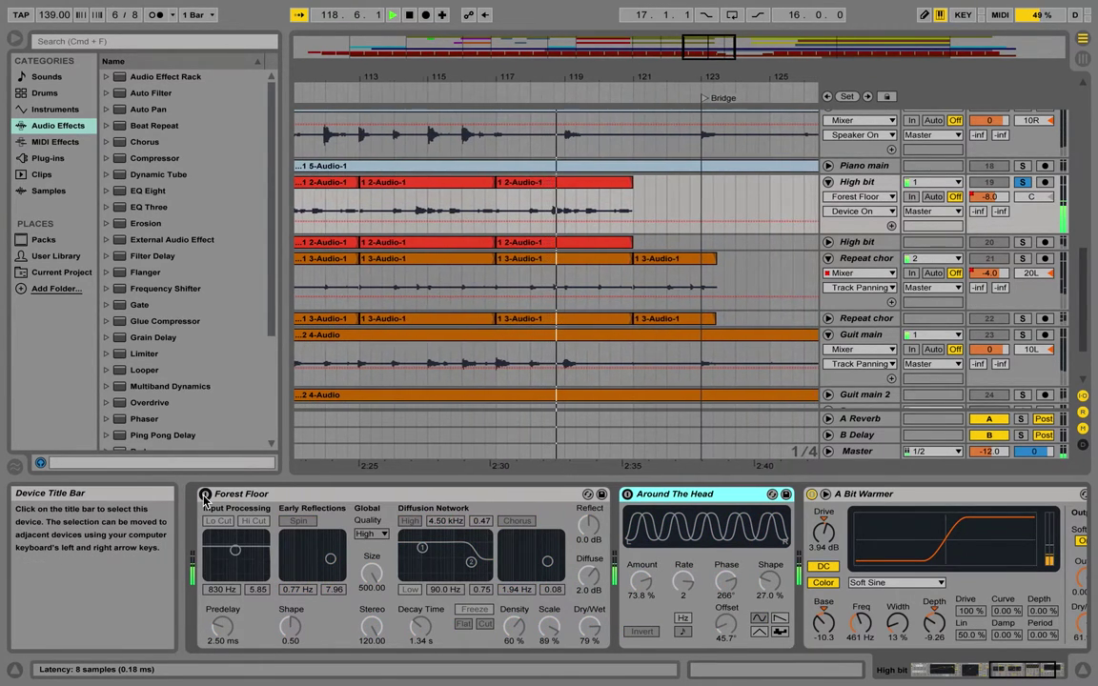
# Turn the Forest Floor and Around The Head devices back on for the first High bit track and end its solo playback
pyautogui.click(205, 493)
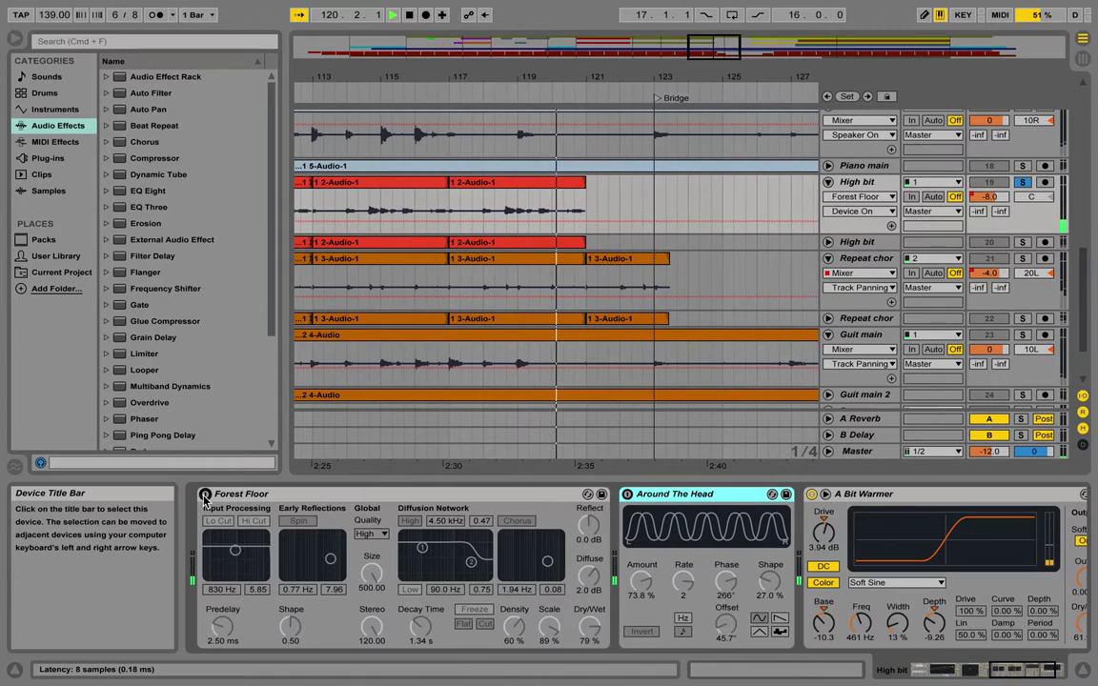
pyautogui.click(627, 493)
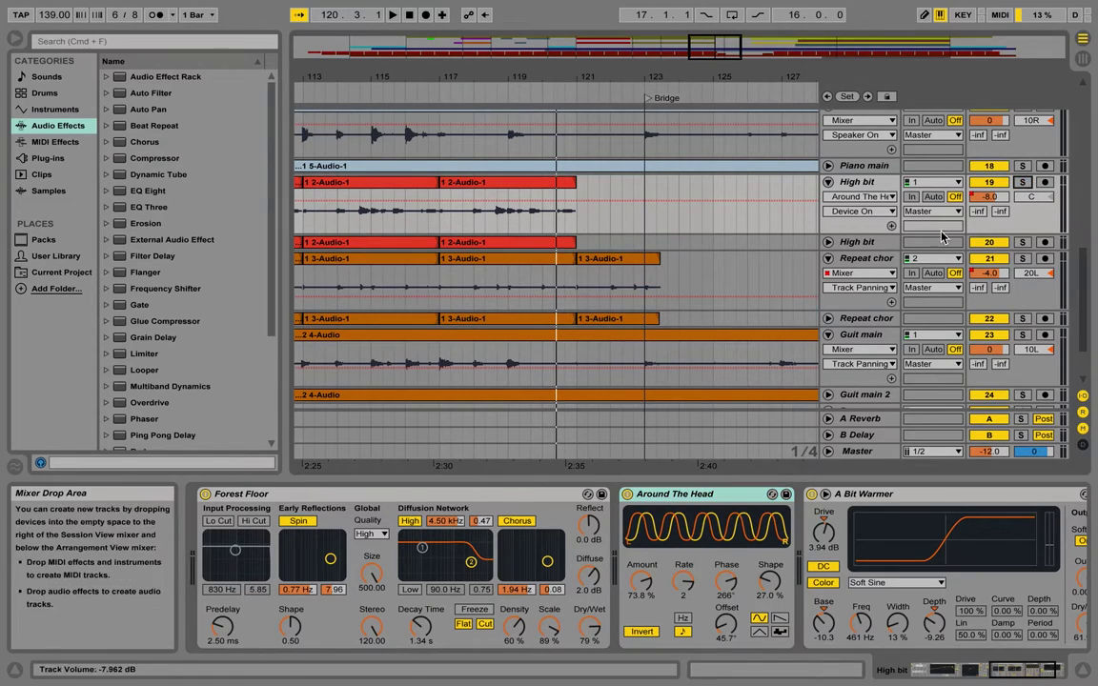
# Look through the arrangement's track list, from the drum and guitar tracks up to the backing vocals, and back to Verse 2
pyautogui.scroll(-2, 942, 237)
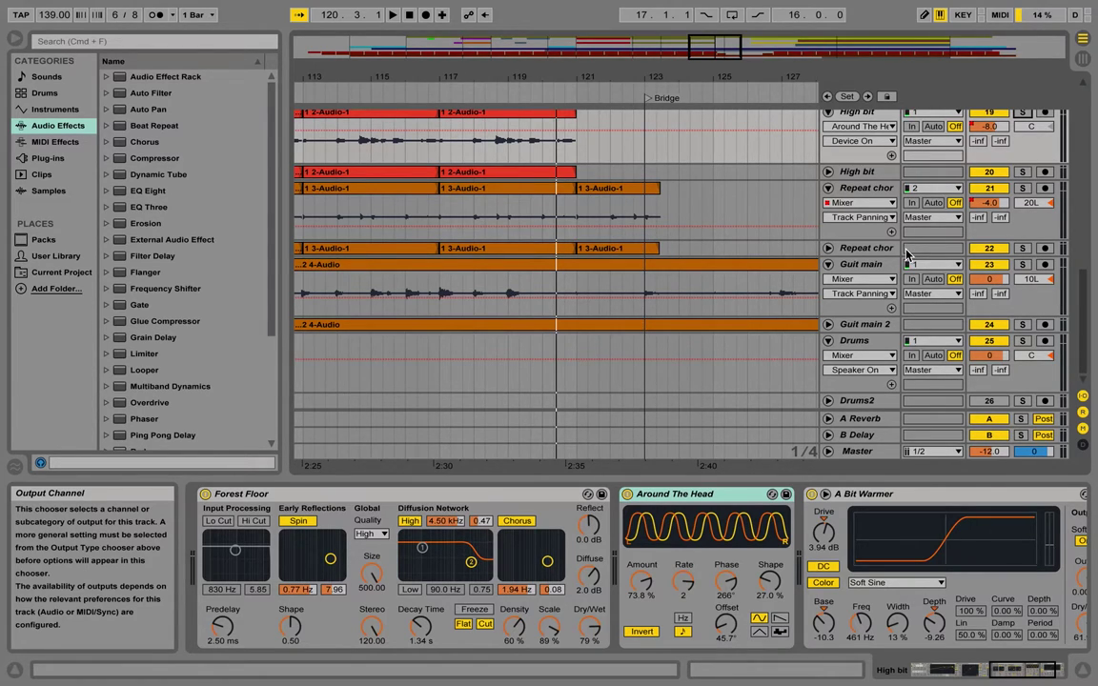
pyautogui.scroll(6, 907, 255)
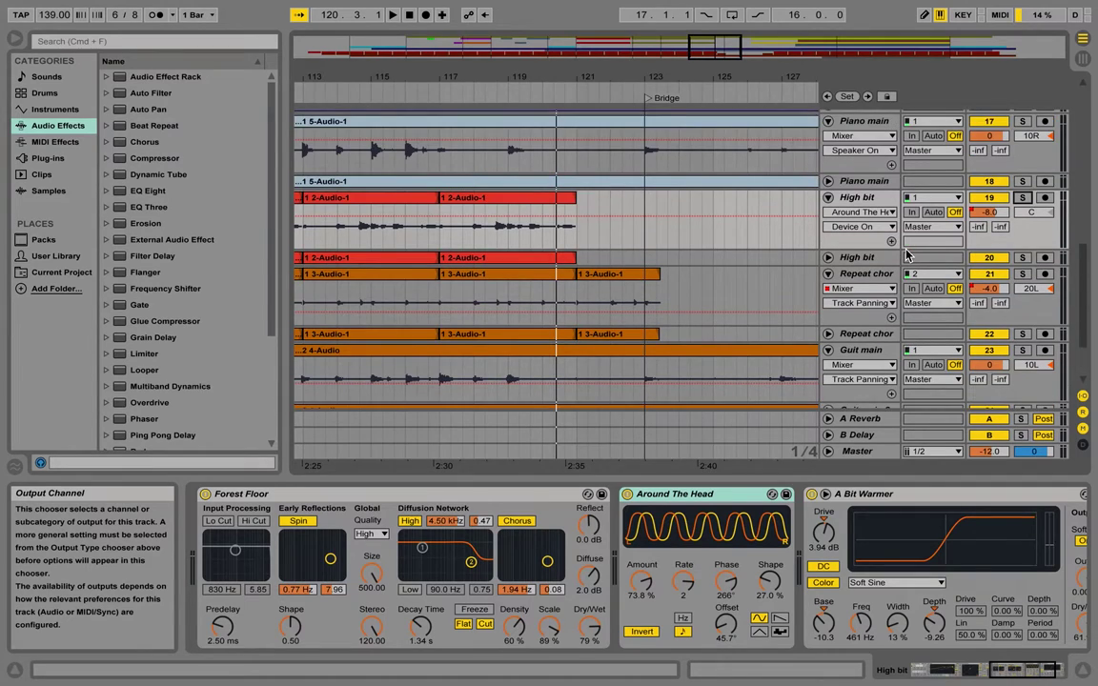
pyautogui.scroll(10, 908, 256)
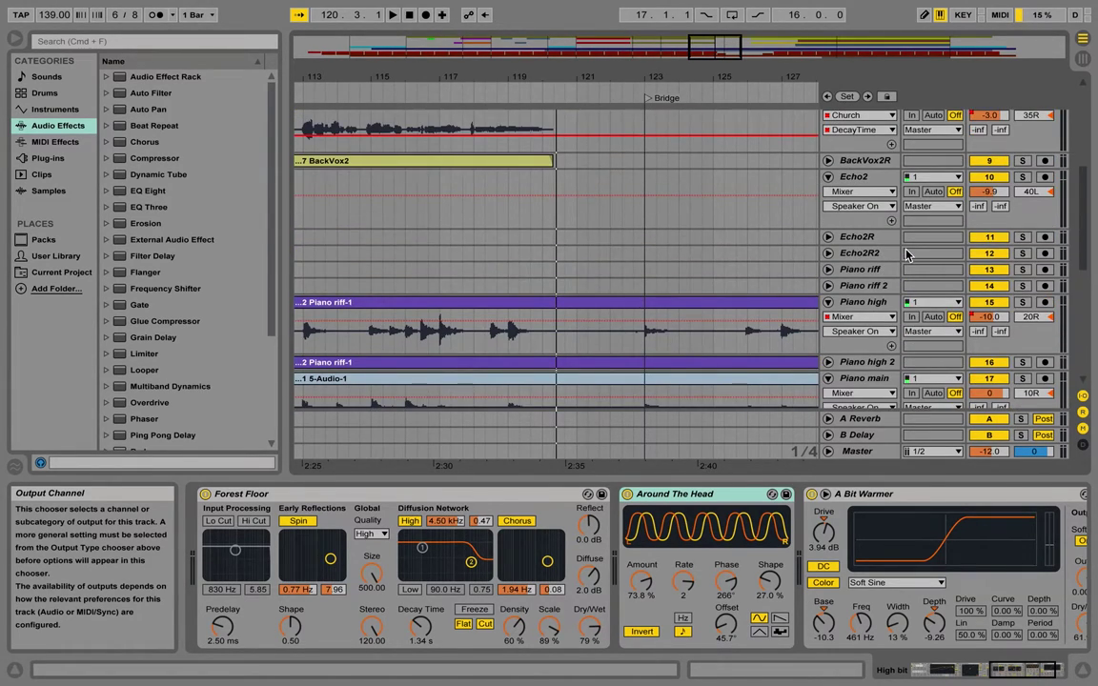
pyautogui.scroll(-20, 907, 256)
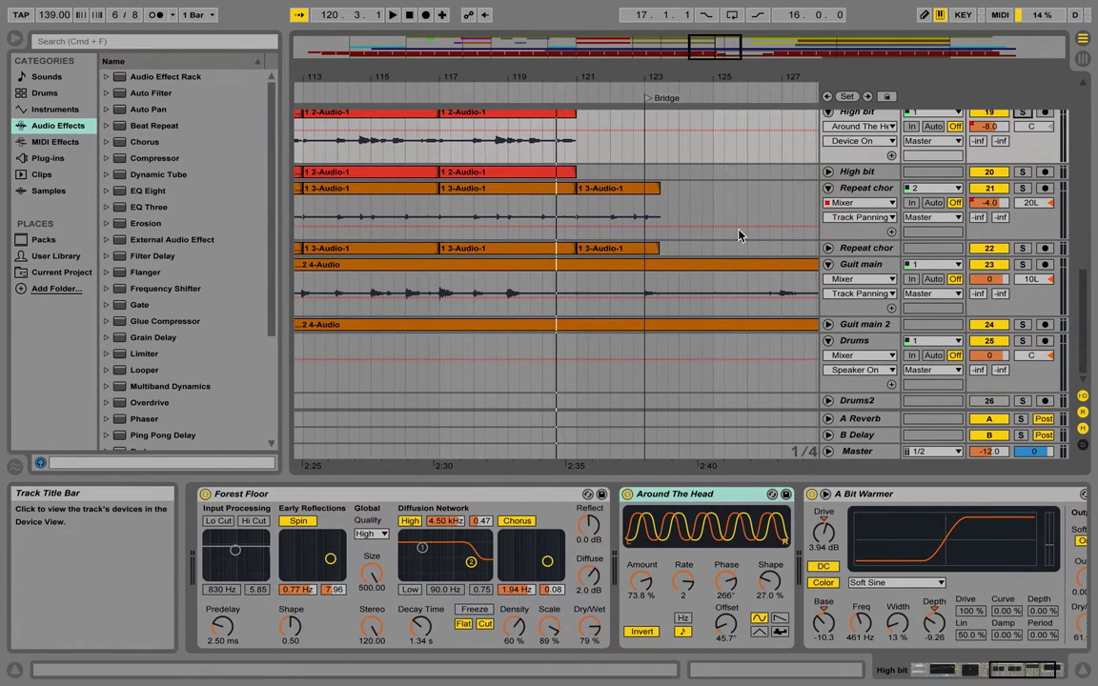
pyautogui.scroll(9, 724, 235)
pyautogui.hscroll(-5, 722, 235)
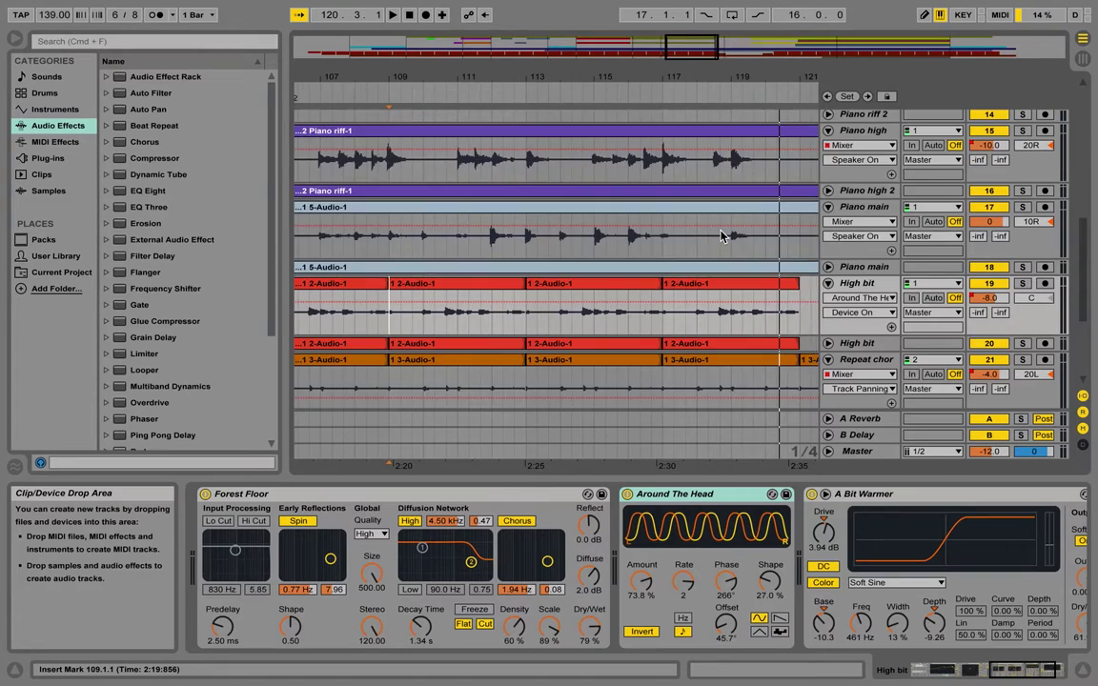
pyautogui.scroll(11, 722, 236)
pyautogui.hscroll(2, 722, 235)
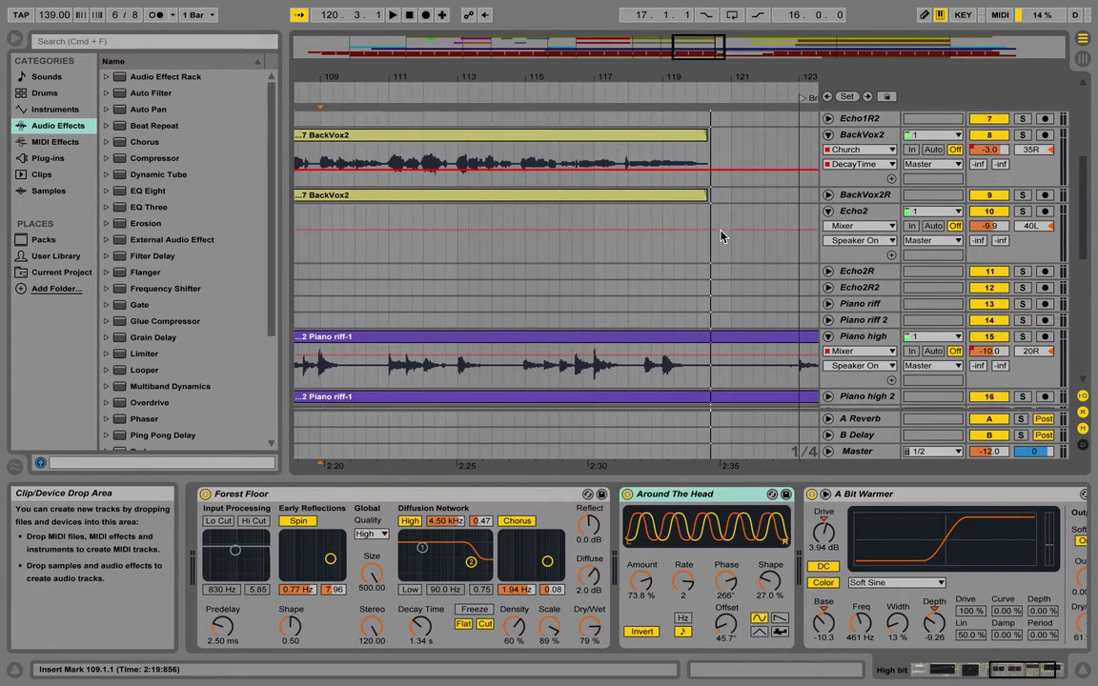
pyautogui.scroll(3, 722, 235)
pyautogui.hscroll(-20, 760, 360)
pyautogui.scroll(-6, 760, 359)
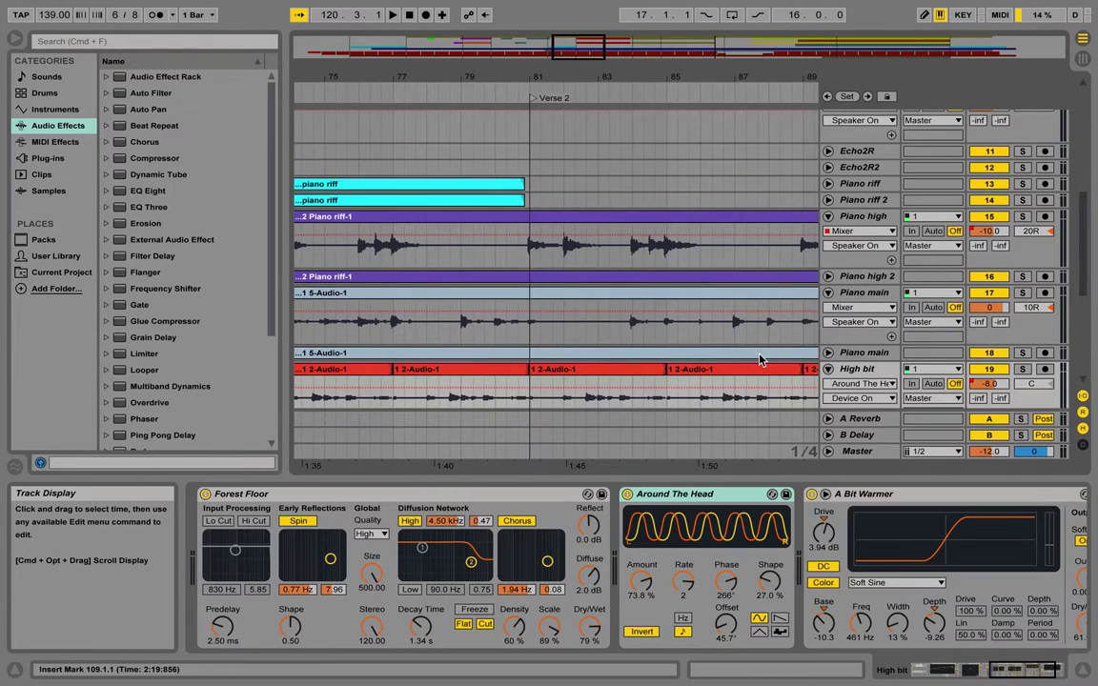
pyautogui.scroll(3, 760, 358)
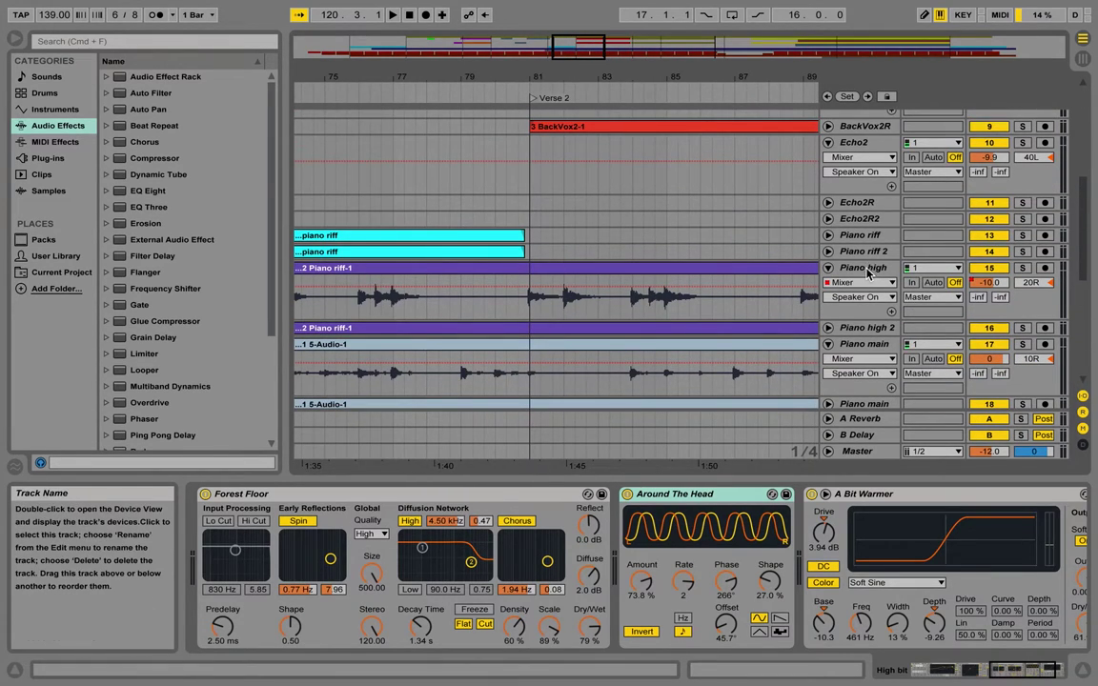
# Show the Piano high track's device chain and select the Piano riff 2 clip at Intro 2, bar 73
pyautogui.click(844, 271)
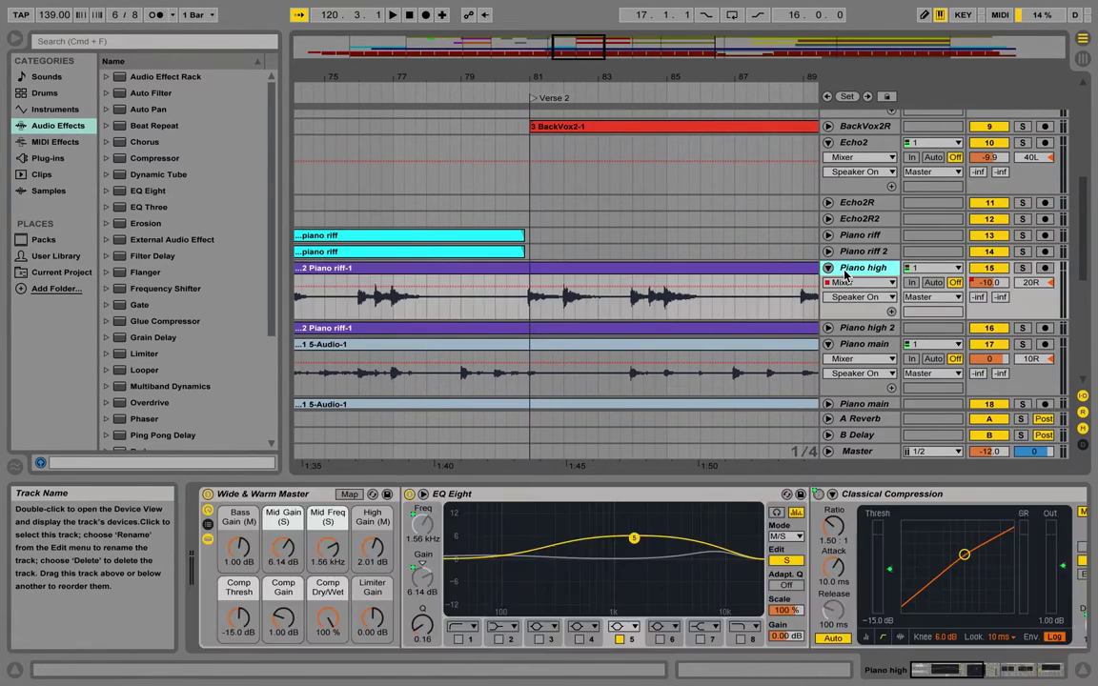
pyautogui.scroll(-3, 706, 304)
pyautogui.hscroll(-10, 706, 304)
pyautogui.scroll(-5, 707, 304)
pyautogui.scroll(4, 706, 304)
pyautogui.scroll(6, 706, 304)
pyautogui.hscroll(3, 706, 304)
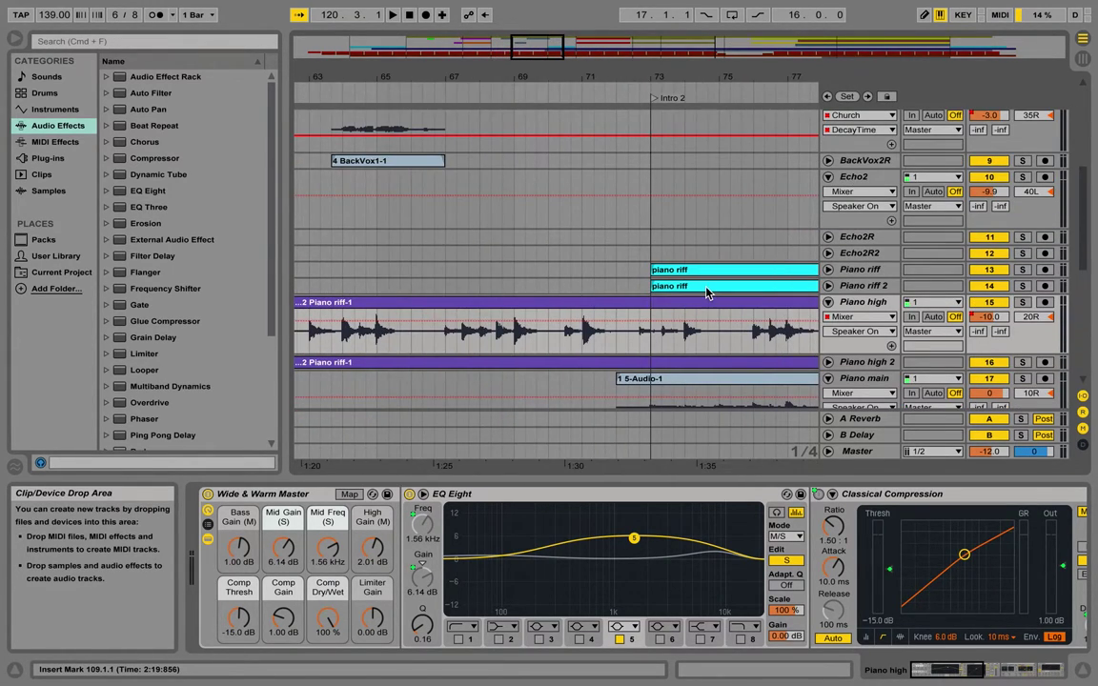
pyautogui.click(706, 293)
# Solo the Piano high track and audition it from bar 24 in the Intro and again from bar 32, just before Verse 1
pyautogui.hscroll(-20, 706, 292)
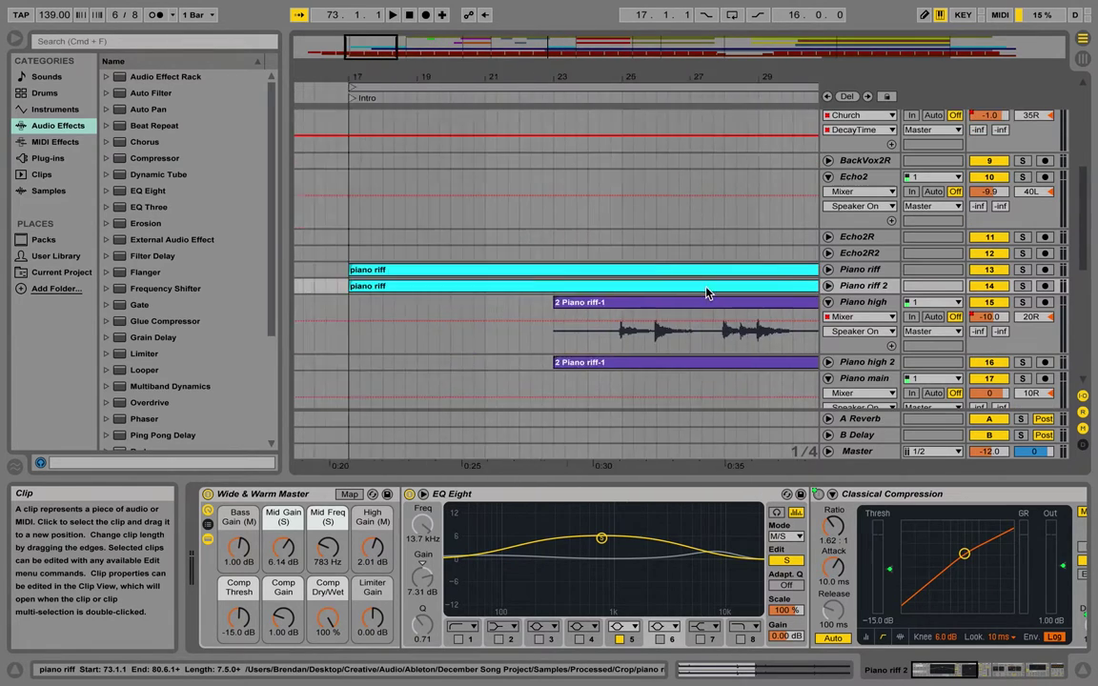
pyautogui.hscroll(7, 707, 293)
pyautogui.scroll(2, 707, 293)
pyautogui.hscroll(3, 711, 295)
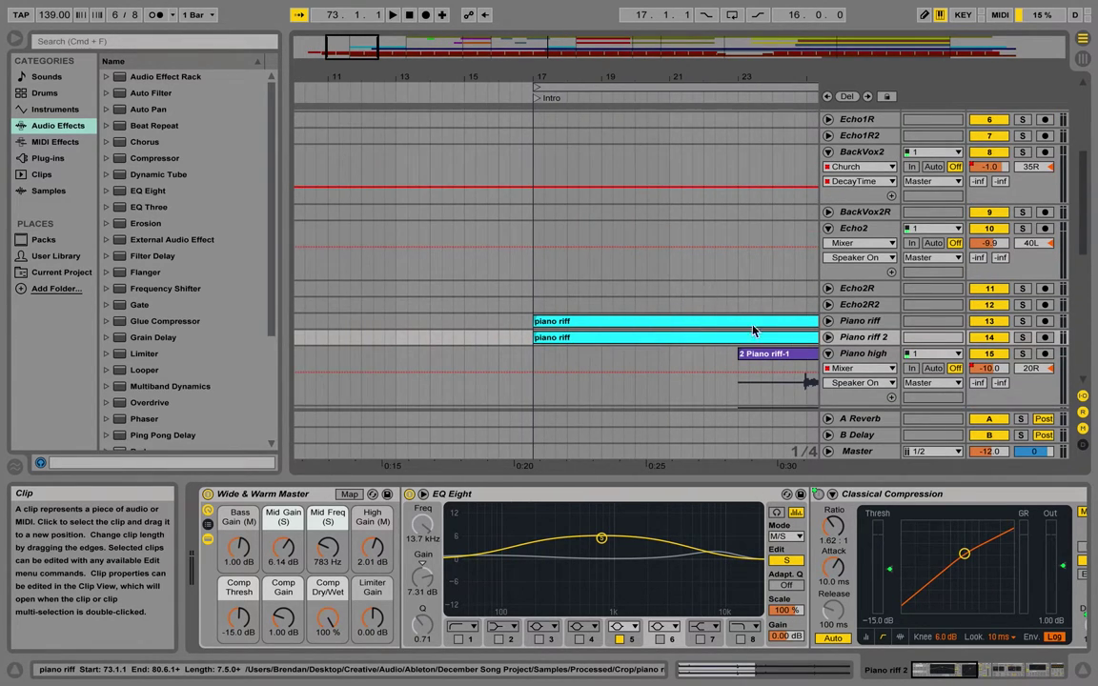
pyautogui.hscroll(1, 763, 343)
pyautogui.scroll(-1, 762, 343)
pyautogui.scroll(-3, 780, 363)
pyautogui.hscroll(4, 753, 343)
pyautogui.hscroll(1, 700, 319)
pyautogui.click(620, 291)
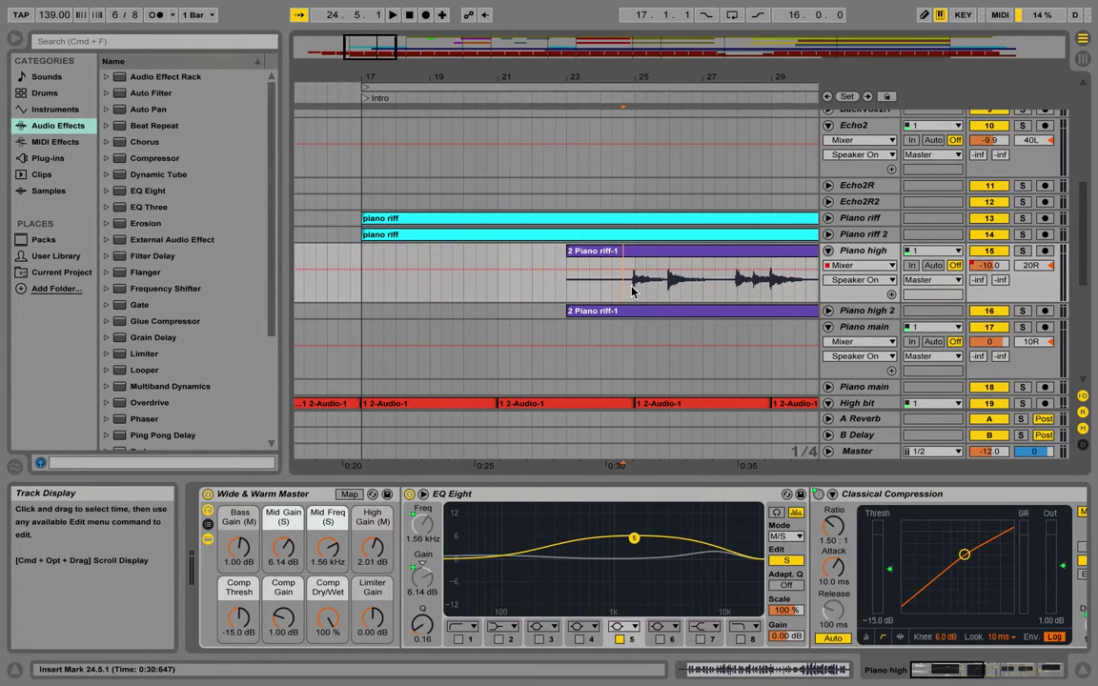
pyautogui.click(1022, 250)
pyautogui.press('space')
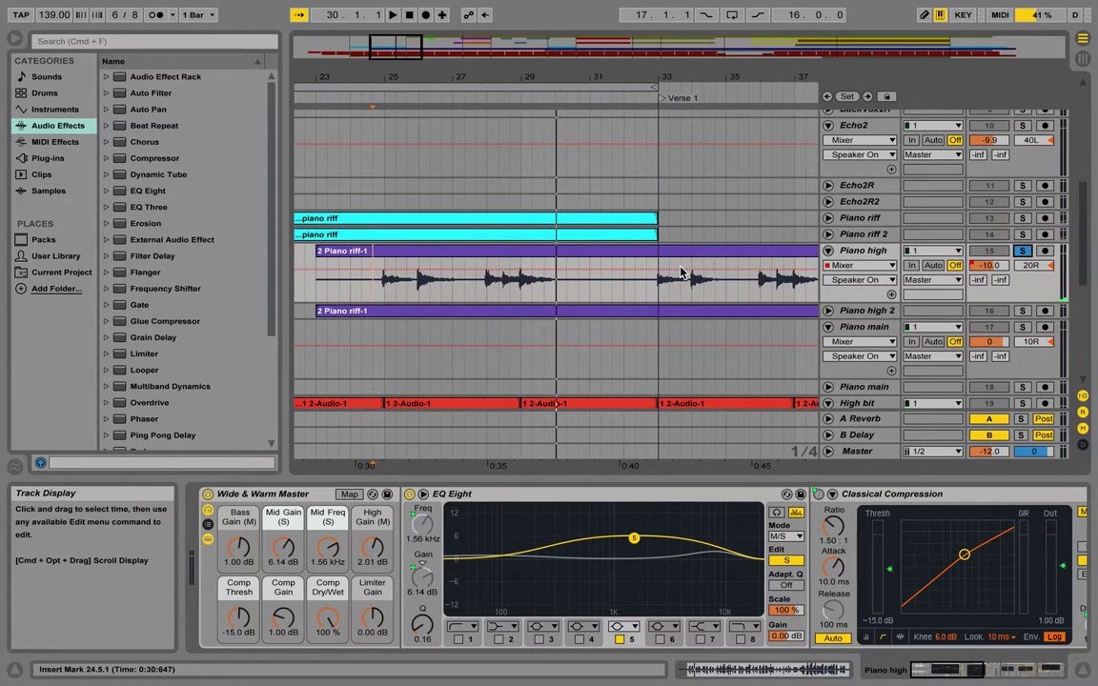
pyautogui.scroll(-3, 681, 274)
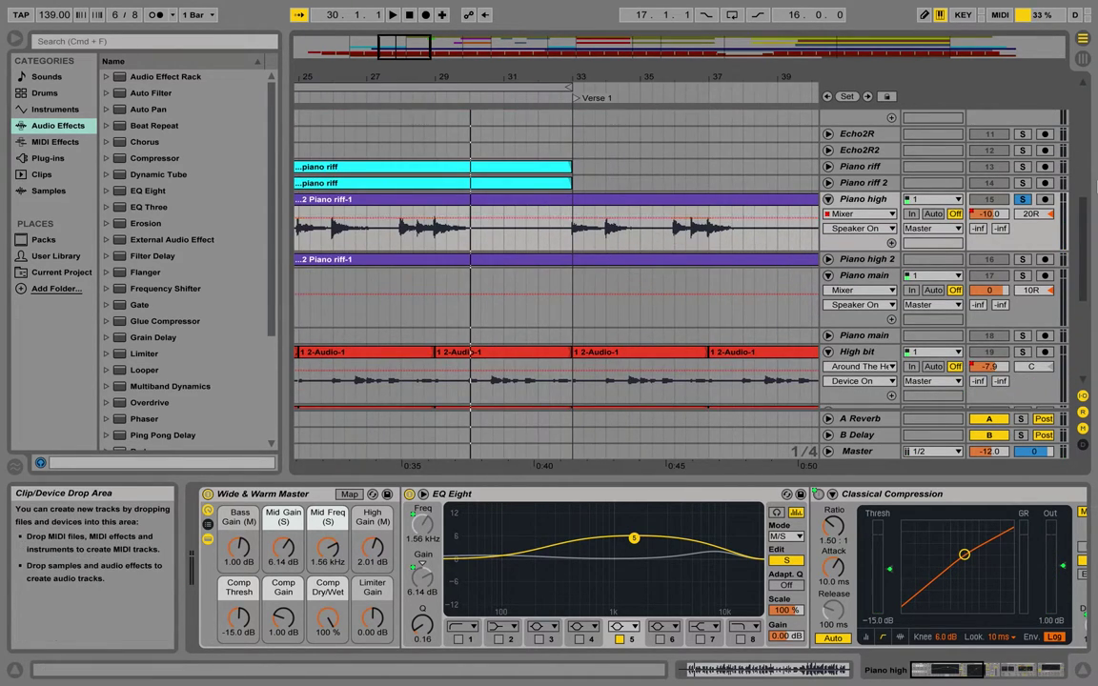
pyautogui.click(559, 241)
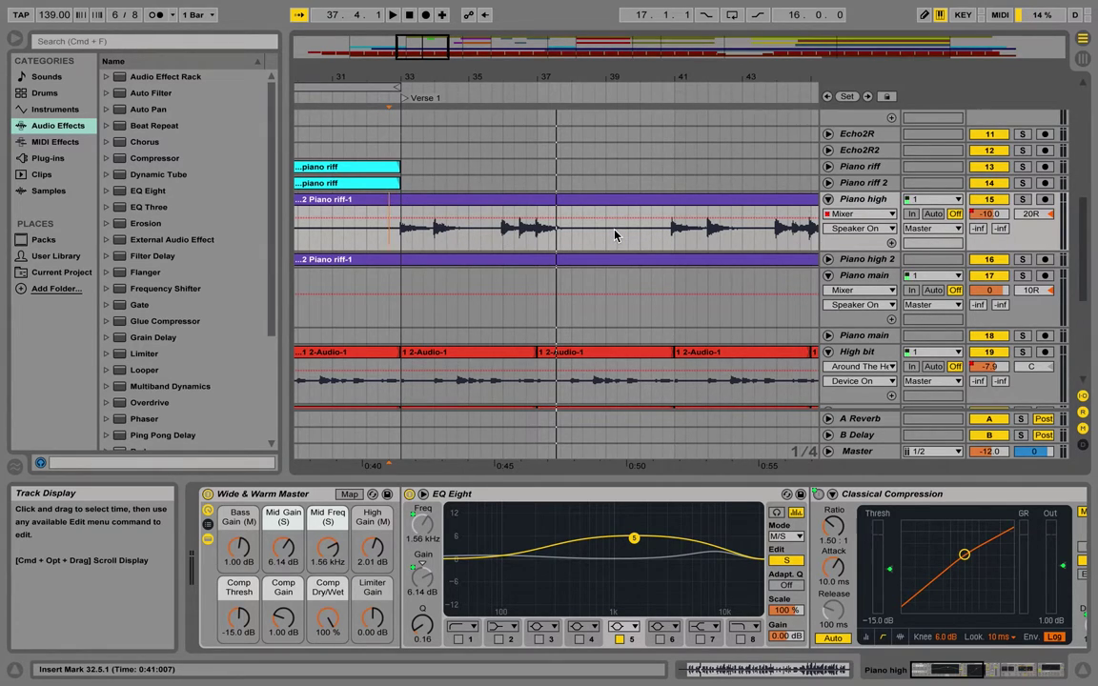
# Follow the Piano high clip through Verse 1 and place the insert marker at bar 48, just before Pre-Chorus 1
pyautogui.hscroll(3, 615, 235)
pyautogui.scroll(-5, 614, 235)
pyautogui.scroll(3, 615, 236)
pyautogui.scroll(1, 615, 235)
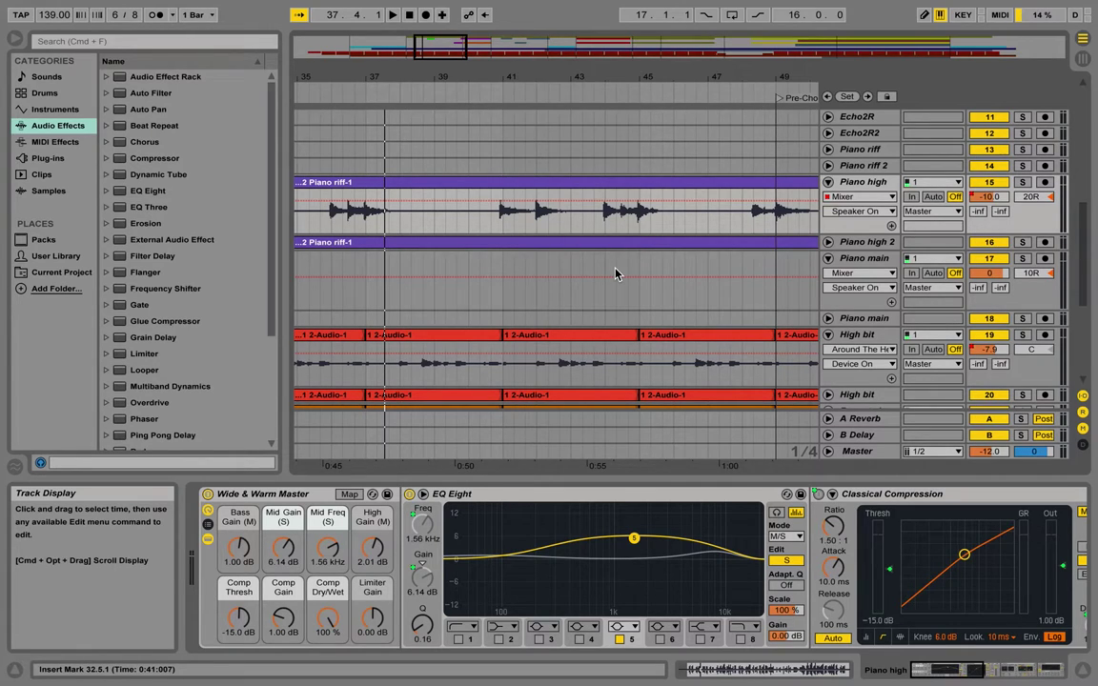
pyautogui.scroll(3, 615, 273)
pyautogui.hscroll(2, 615, 273)
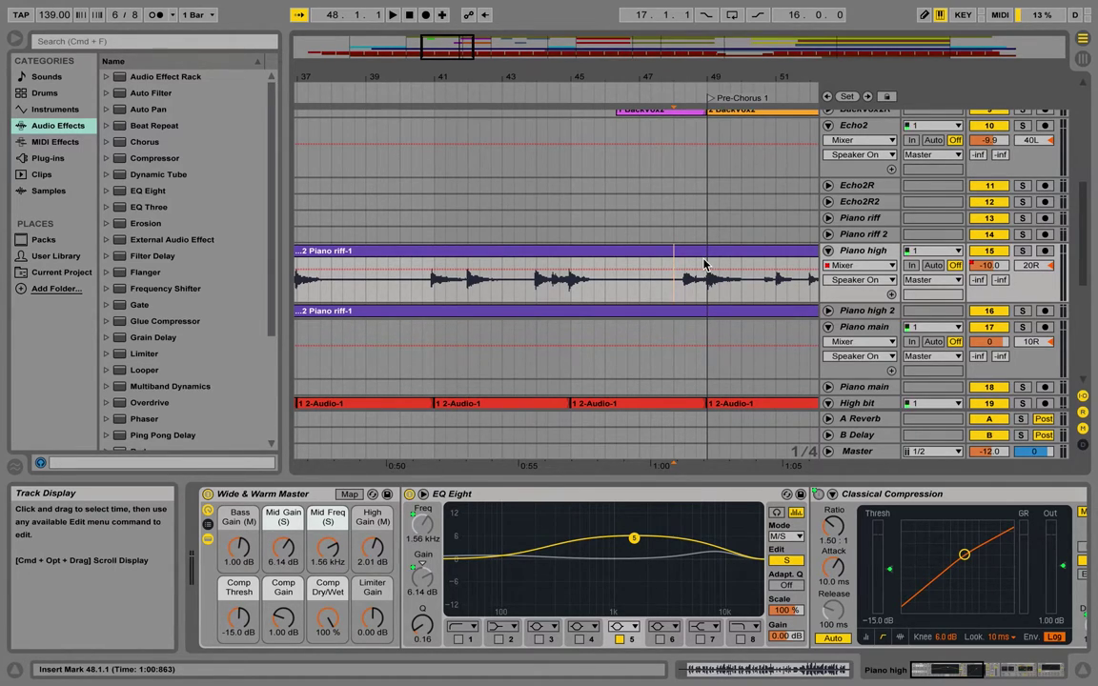
# Examine how the Vox 1, BackVox and Echo clips are laid out from Verse 1 through to the end of the song
pyautogui.scroll(5, 870, 253)
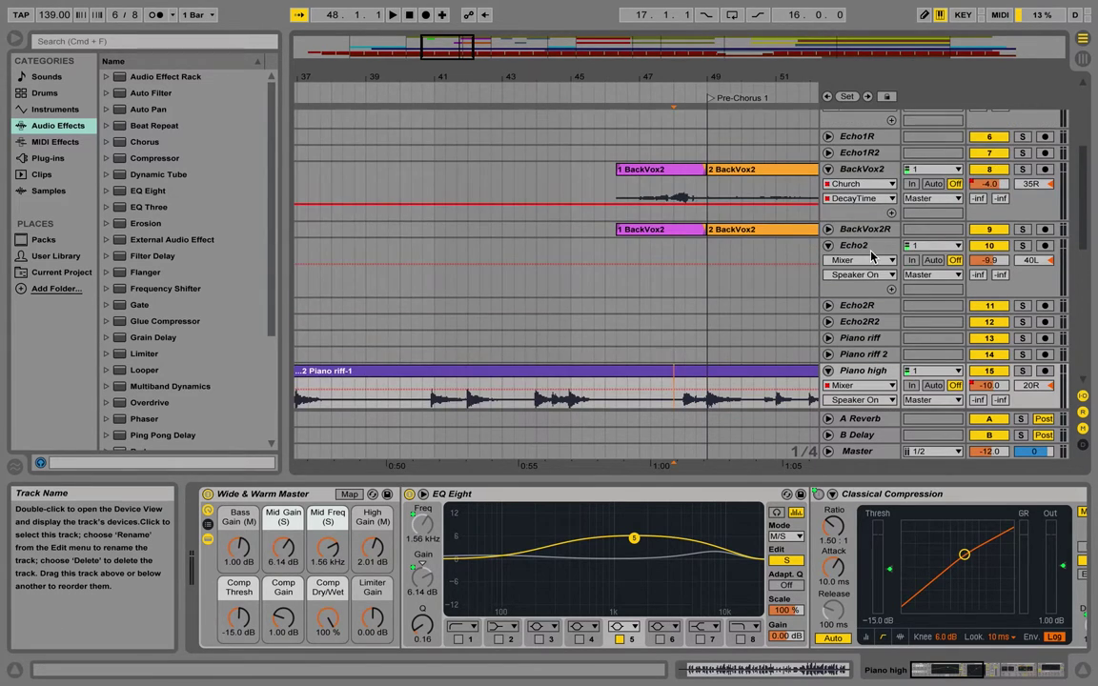
pyautogui.scroll(5, 870, 253)
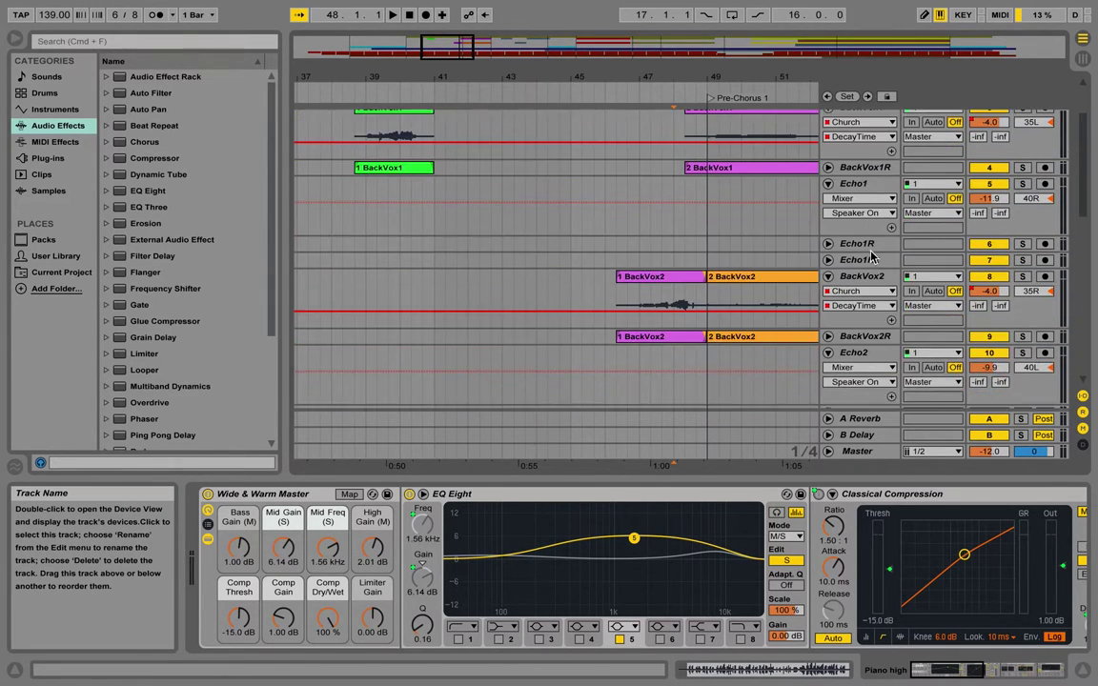
pyautogui.hscroll(-8, 631, 158)
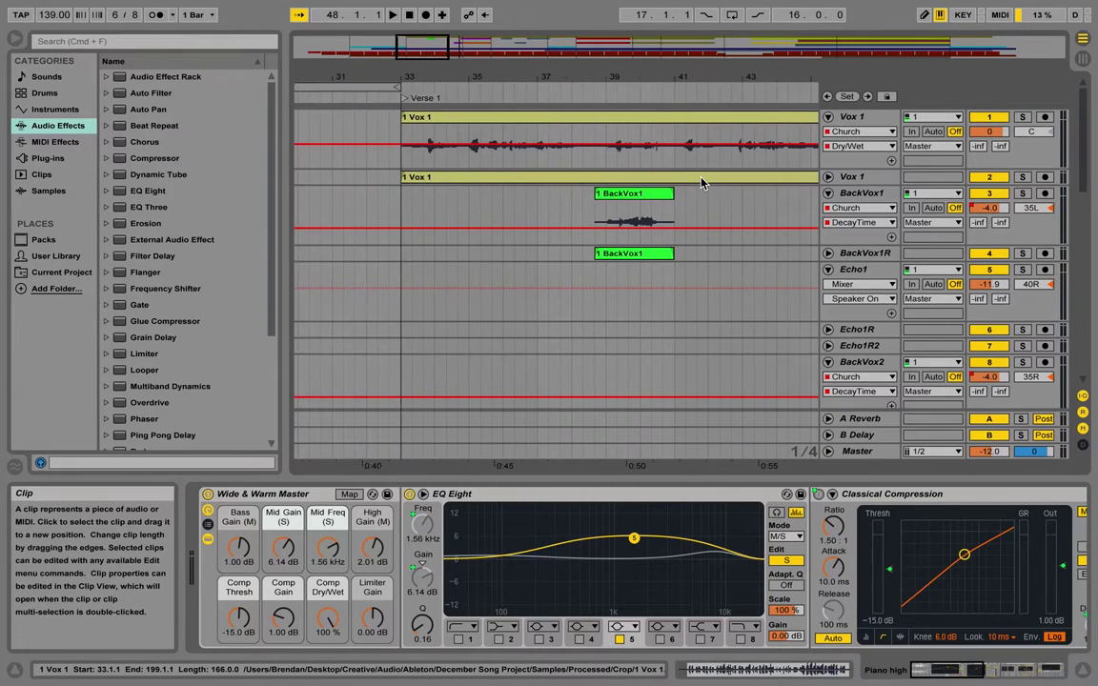
pyautogui.hscroll(15, 667, 160)
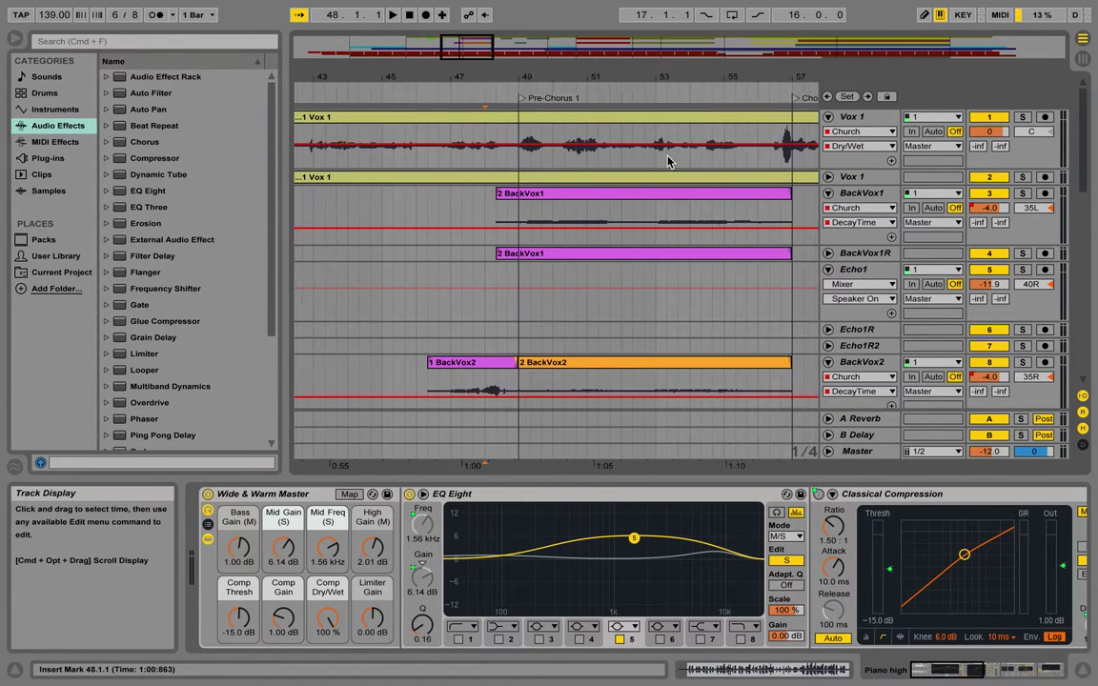
pyautogui.hscroll(13, 667, 160)
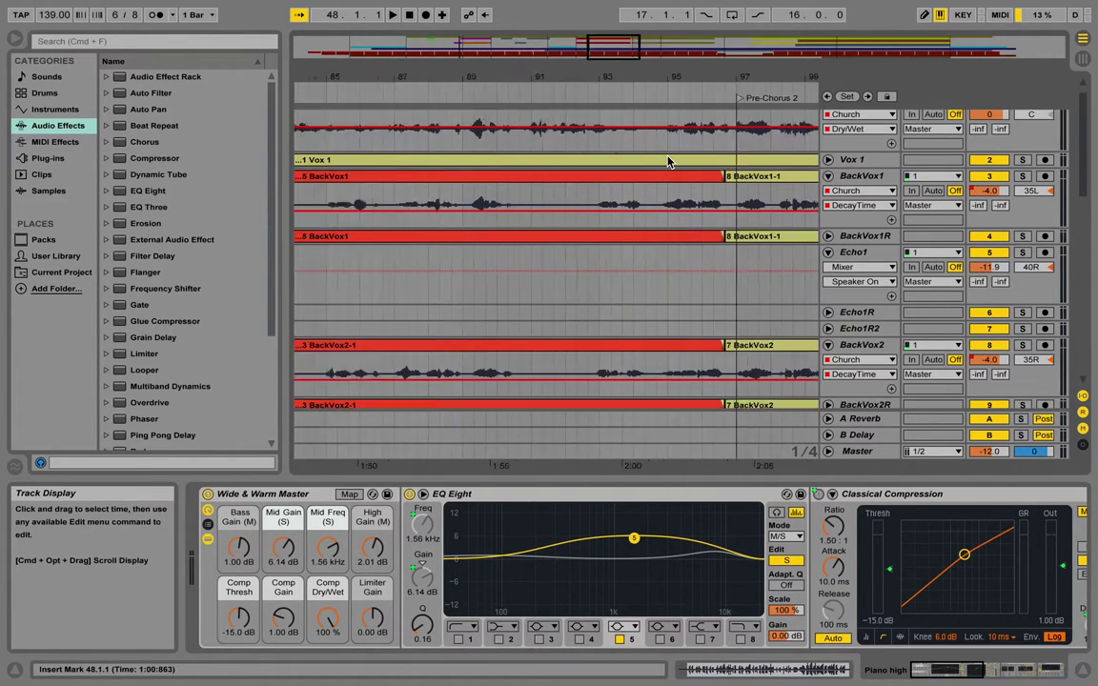
pyautogui.hscroll(-10, 668, 160)
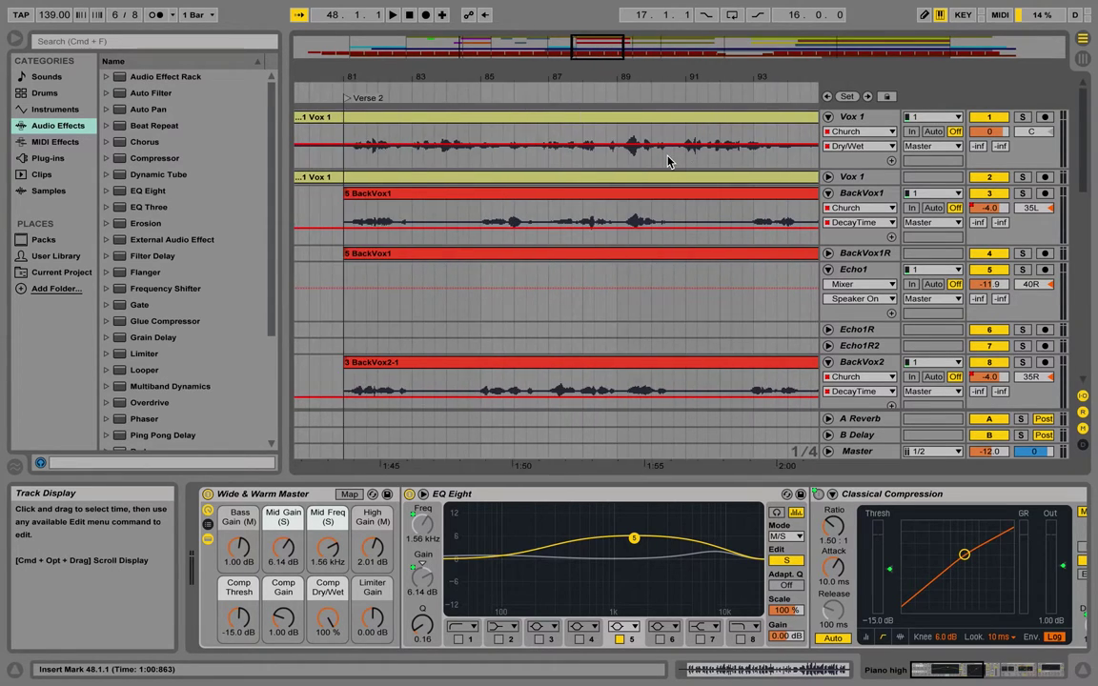
pyautogui.hscroll(14, 667, 160)
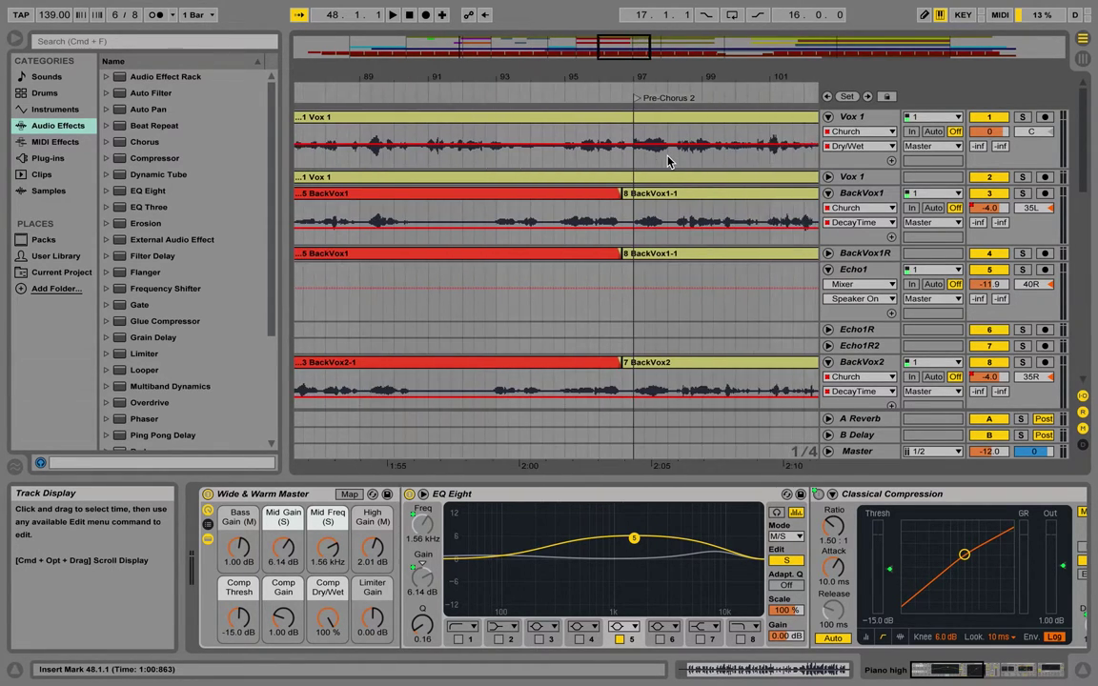
pyautogui.hscroll(13, 668, 160)
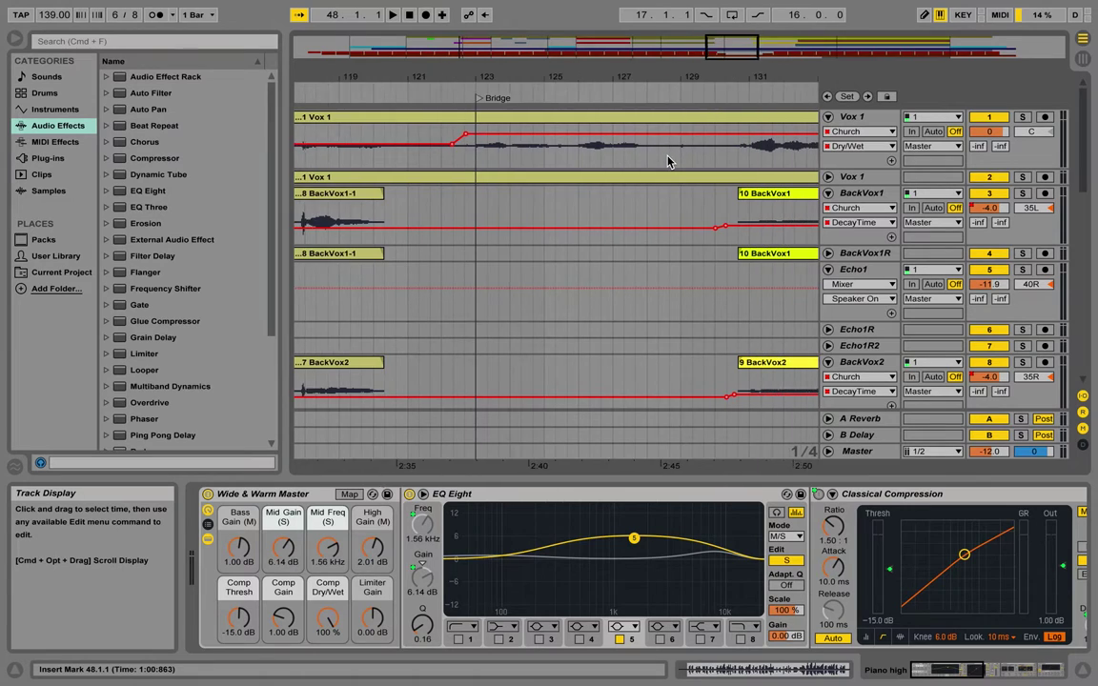
pyautogui.hscroll(12, 668, 161)
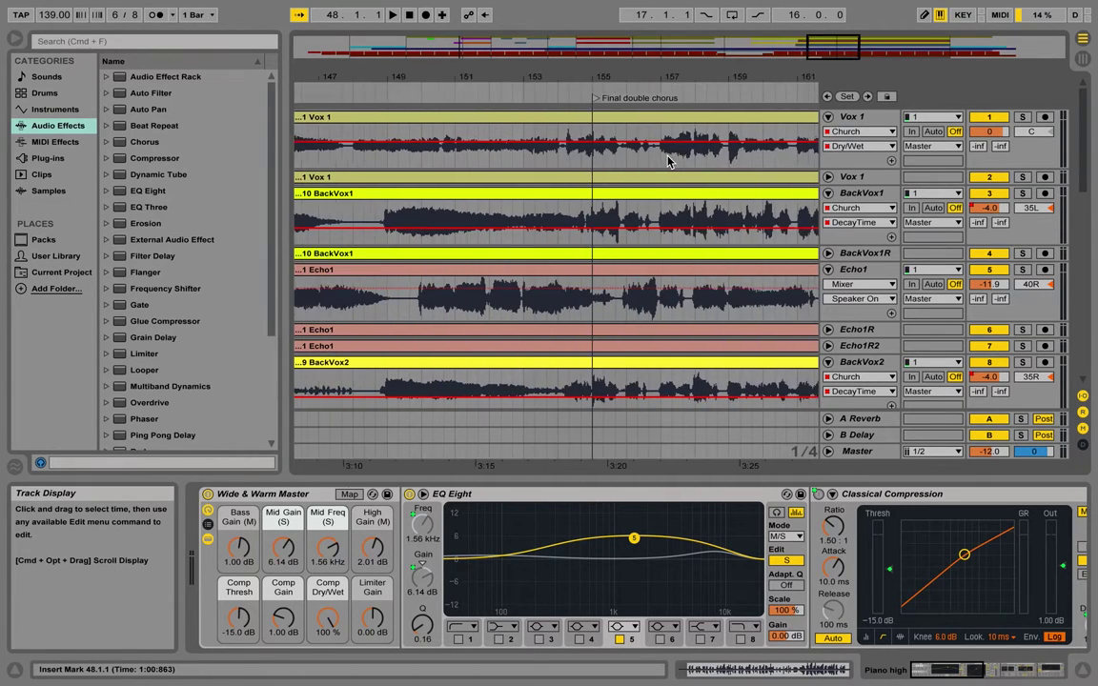
pyautogui.hscroll(10, 668, 160)
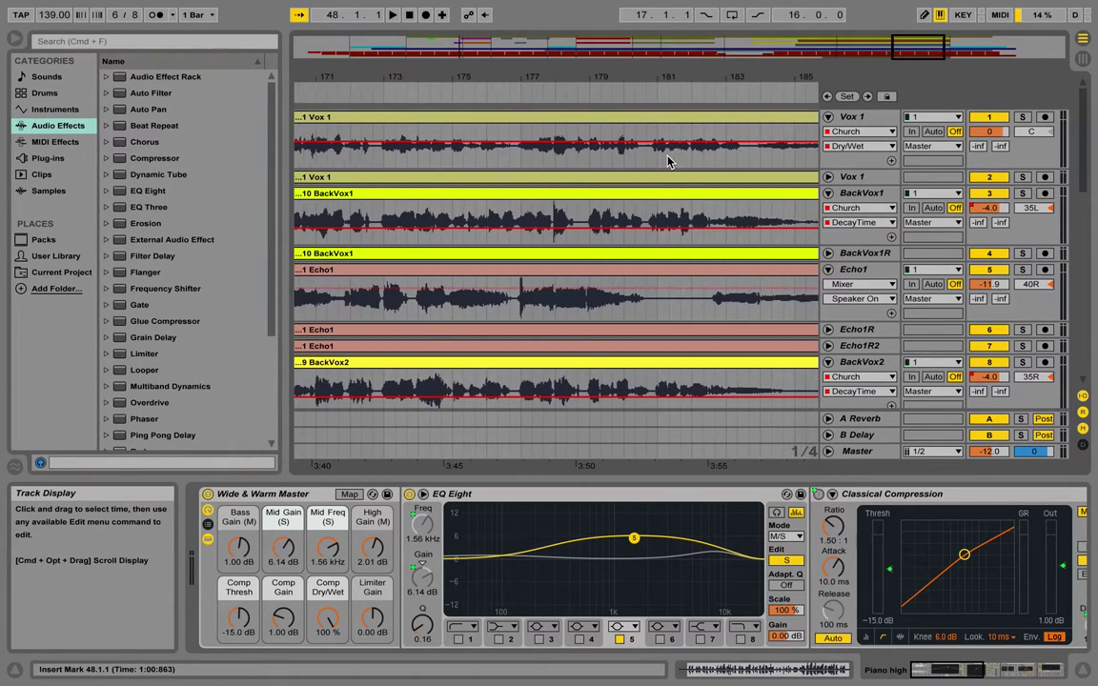
pyautogui.hscroll(6, 667, 160)
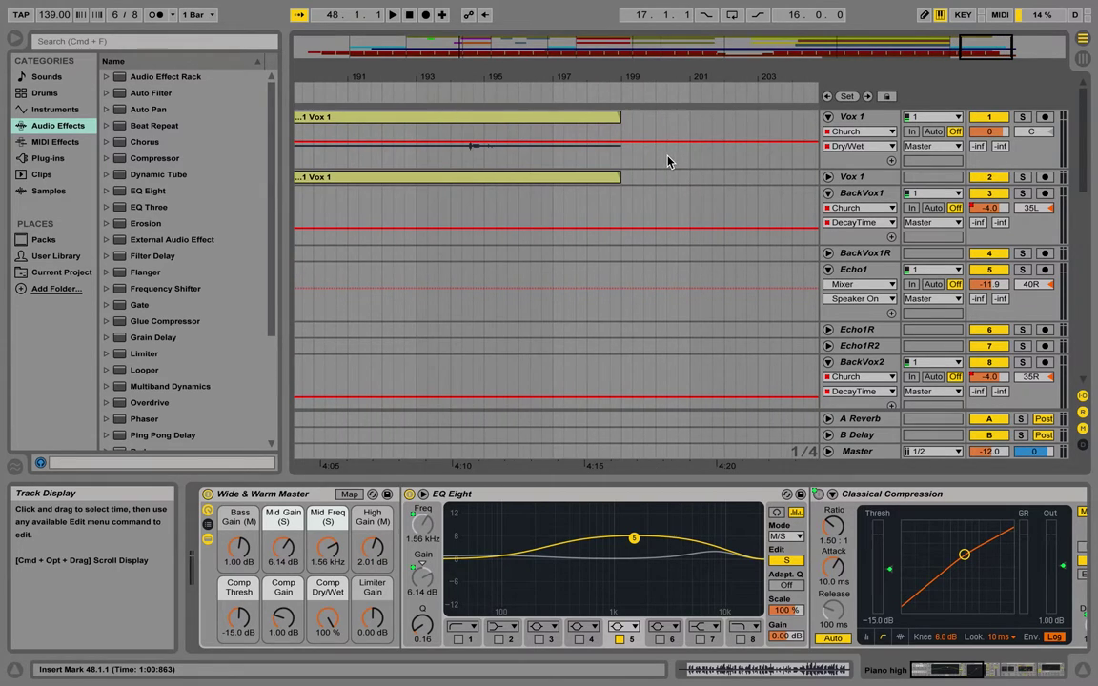
# Select the whole clip on the first Vox 1 track, place the insert marker at its end at bar 199, and return to Intro 2
pyautogui.click(566, 124)
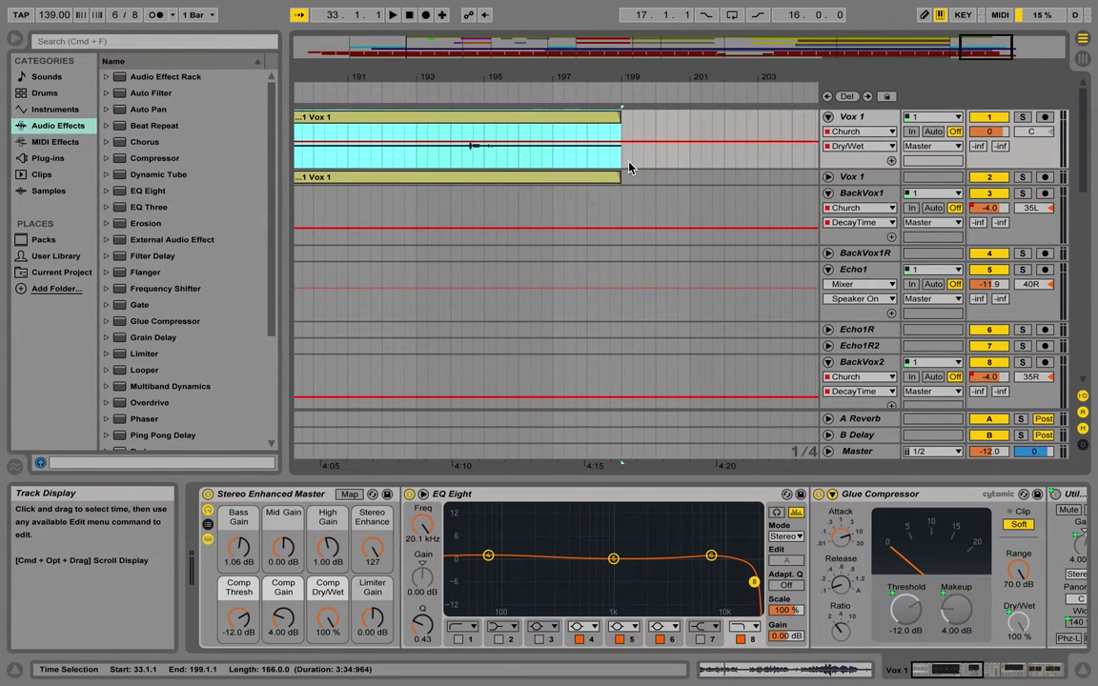
pyautogui.click(621, 163)
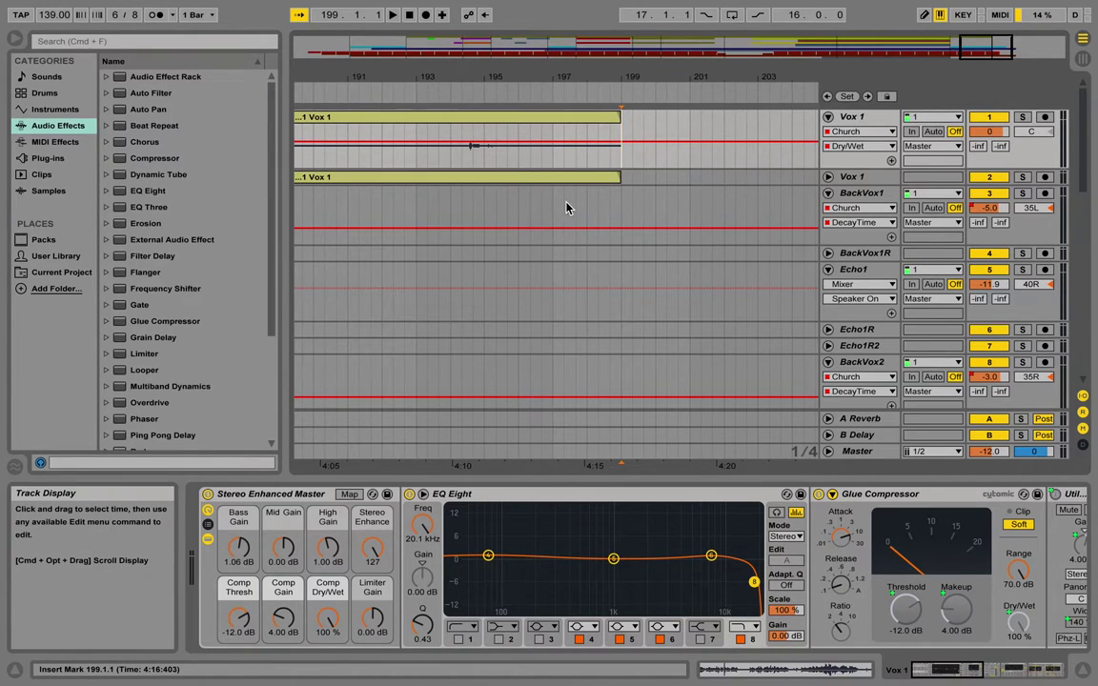
pyautogui.hscroll(-15, 572, 211)
pyautogui.hscroll(-20, 567, 208)
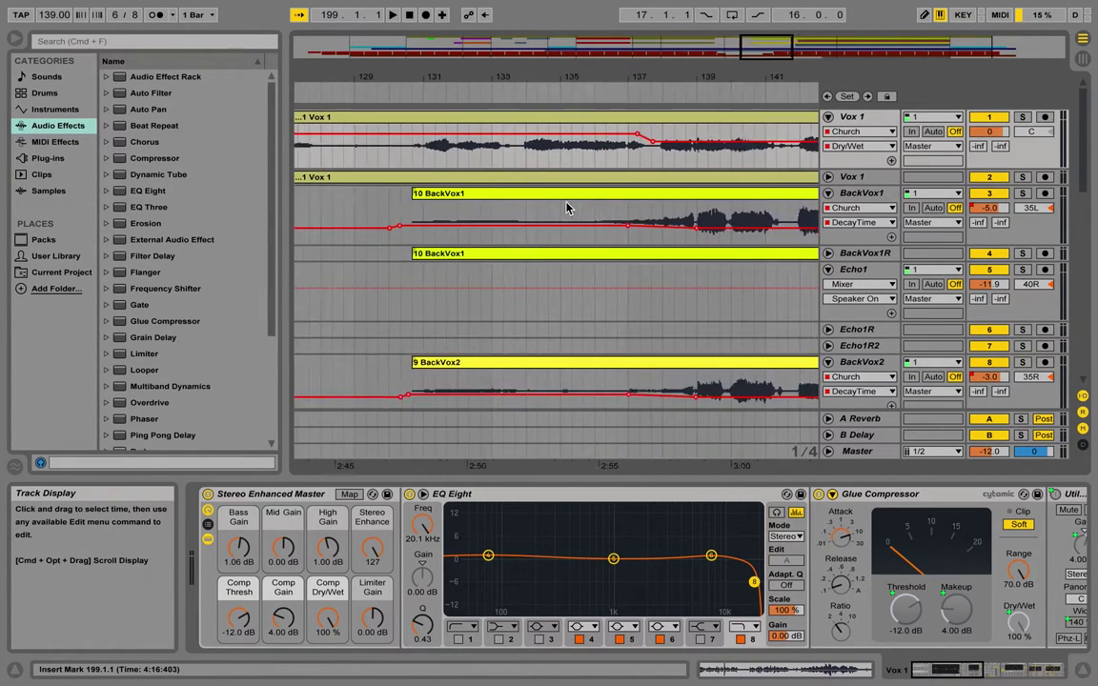
pyautogui.hscroll(-20, 566, 207)
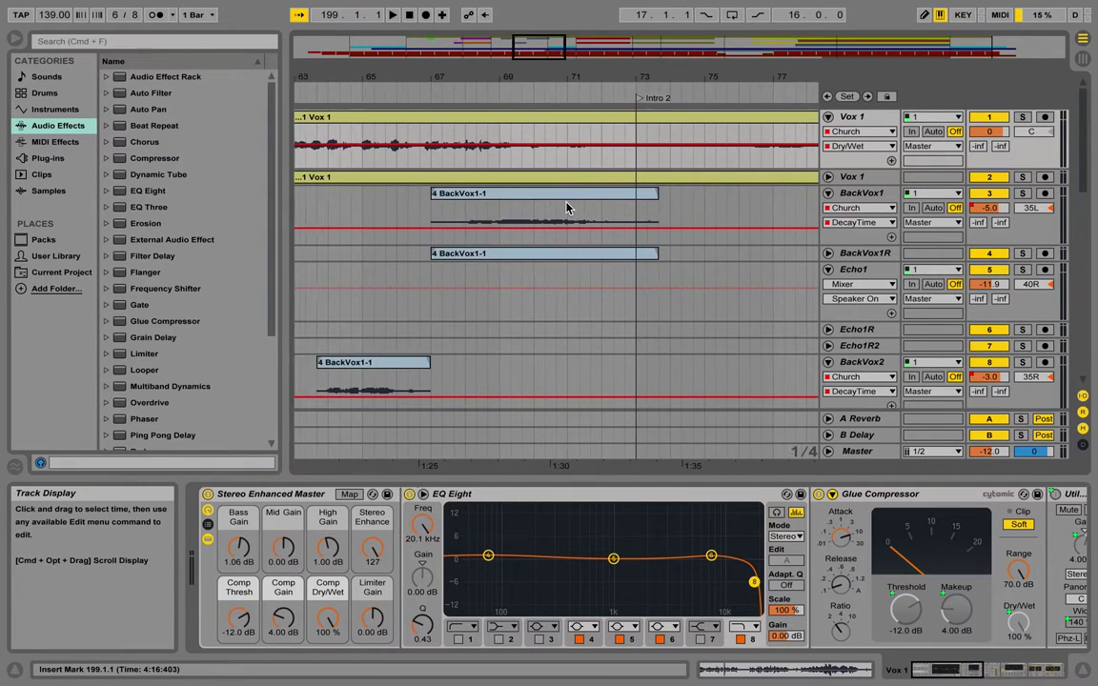
# Place the insert marker at 38.3.1 on BackVox1, just before its Verse 1 clip, and audition the backing vocal
pyautogui.scroll(-2, 567, 208)
pyautogui.scroll(2, 613, 196)
pyautogui.hscroll(-10, 613, 196)
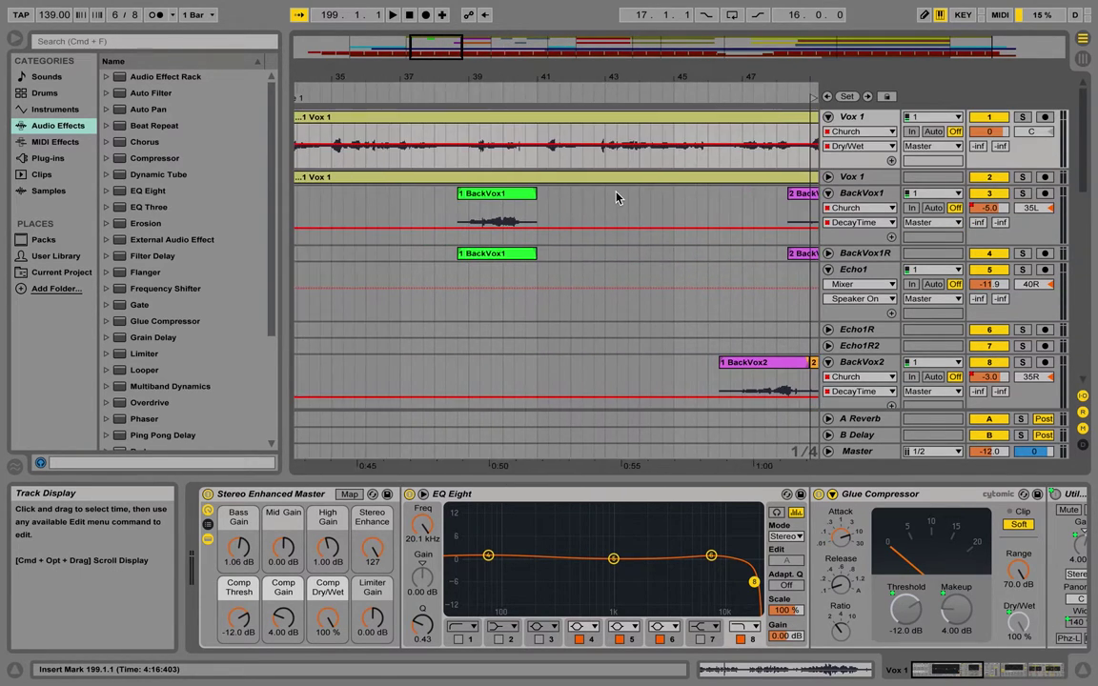
pyautogui.hscroll(10, 613, 197)
pyautogui.hscroll(10, 616, 197)
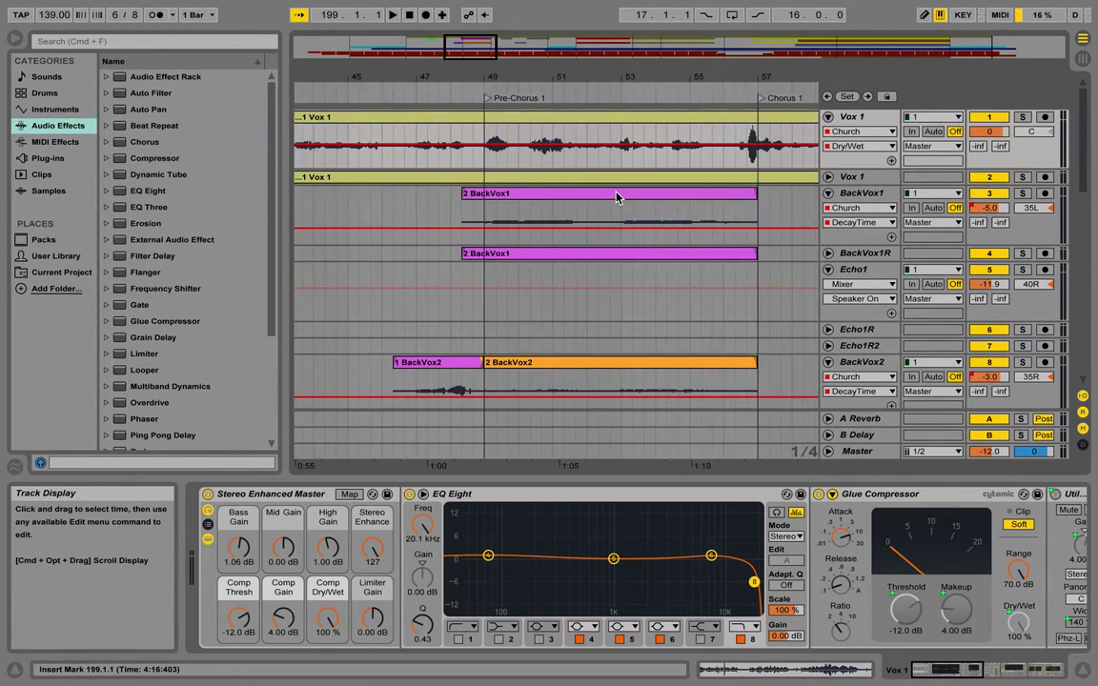
pyautogui.hscroll(-12, 616, 197)
pyautogui.scroll(-1, 616, 197)
pyautogui.hscroll(-6, 616, 197)
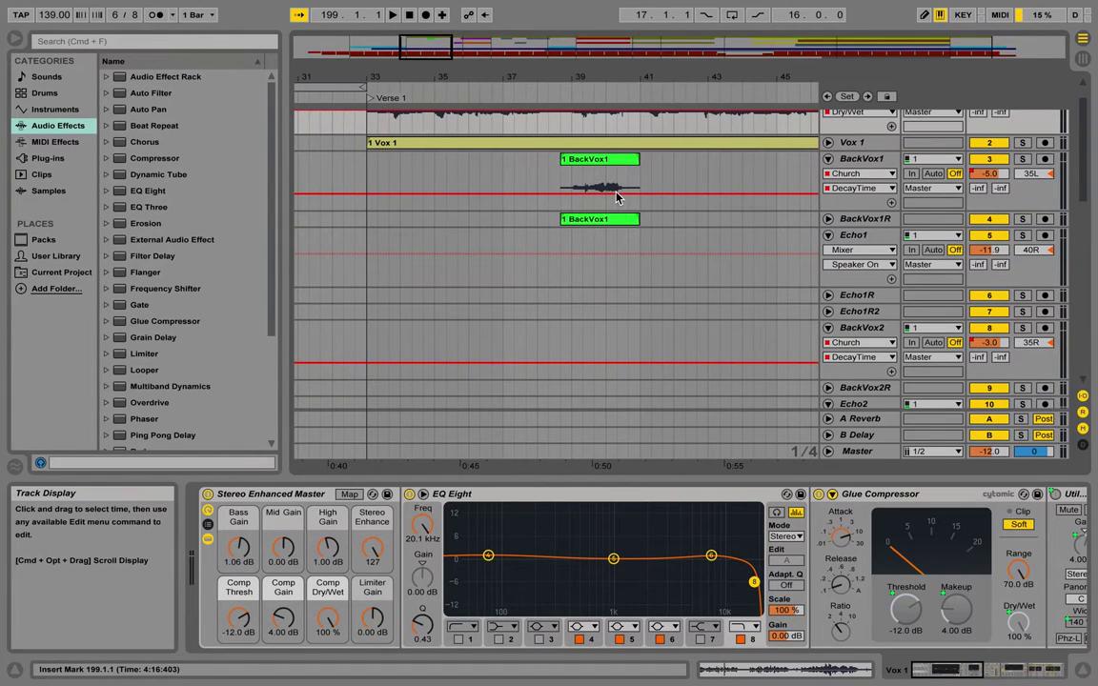
pyautogui.click(545, 179)
pyautogui.scroll(1, 545, 179)
pyautogui.hscroll(2, 546, 179)
pyautogui.press('space')
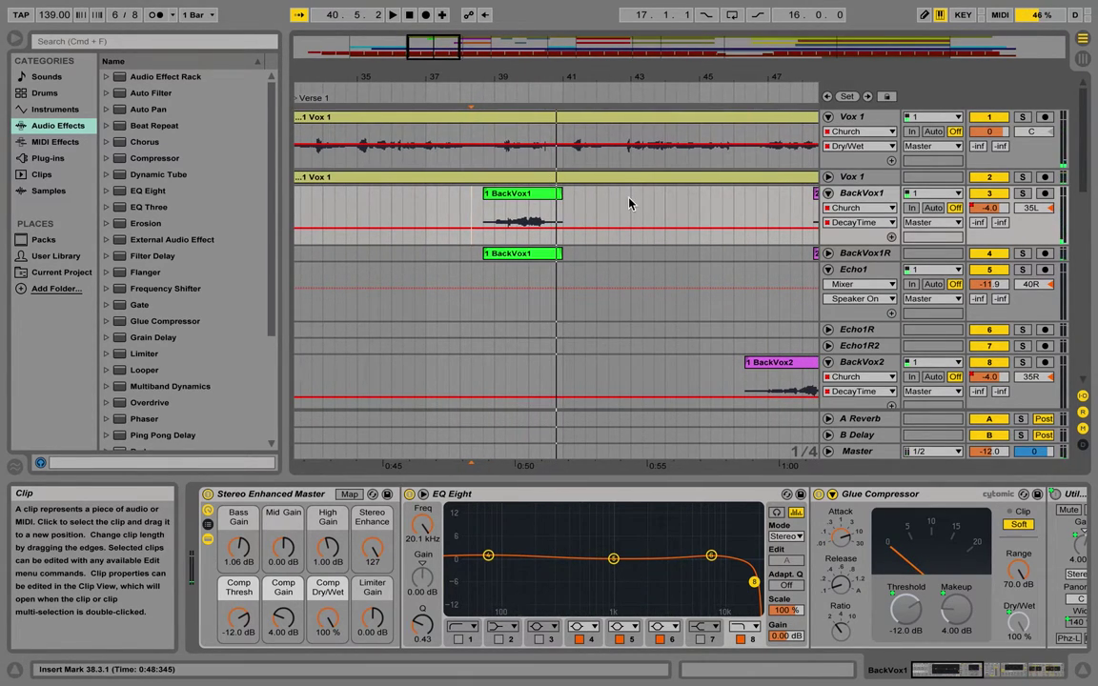
# Audition the backing vocals from 45.5.1 into Pre-Chorus 1 and follow the BackVox1 and BackVox2 clips up to Chorus 1
pyautogui.press('space')
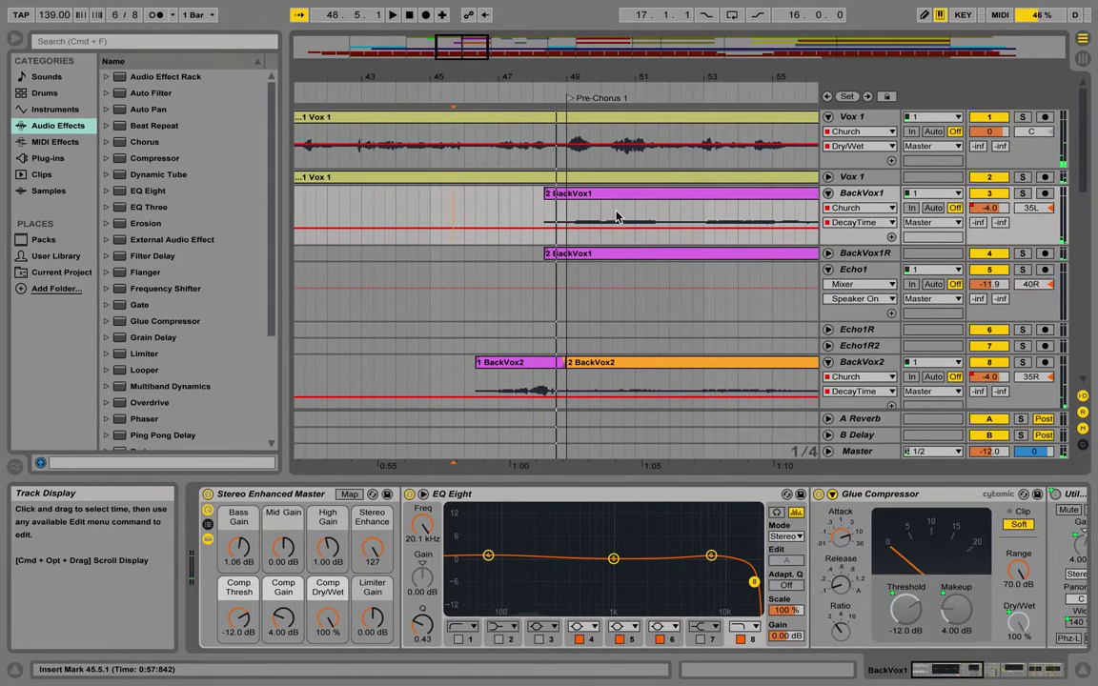
pyautogui.scroll(-1, 591, 249)
pyautogui.hscroll(2, 591, 249)
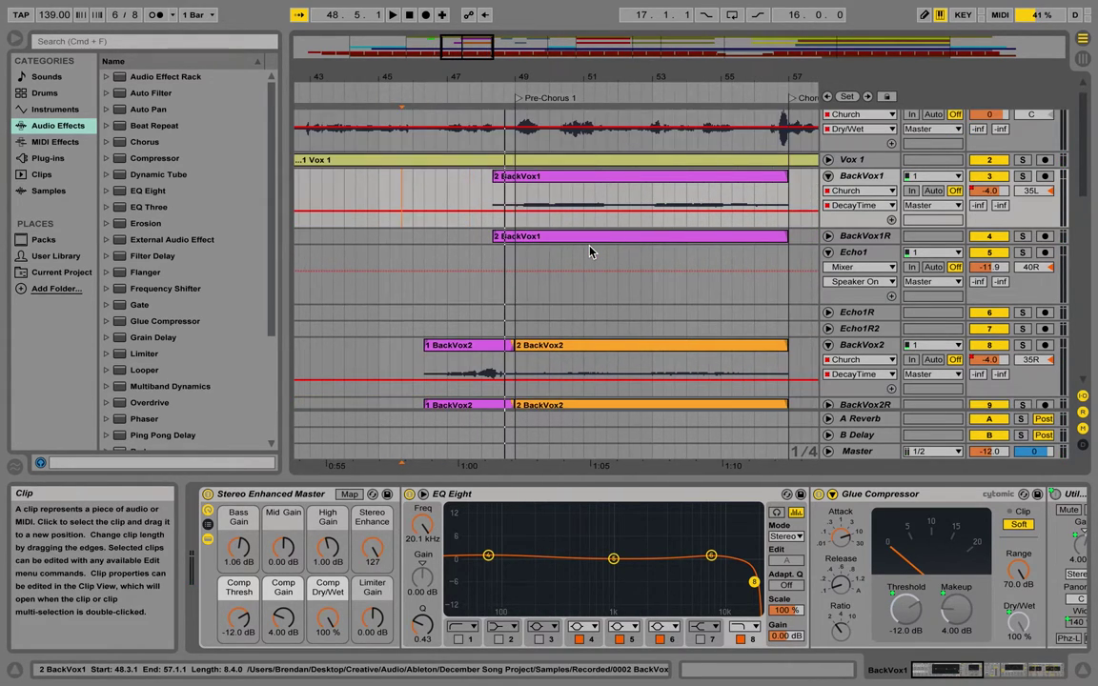
pyautogui.hscroll(4, 647, 187)
pyautogui.scroll(-2, 646, 187)
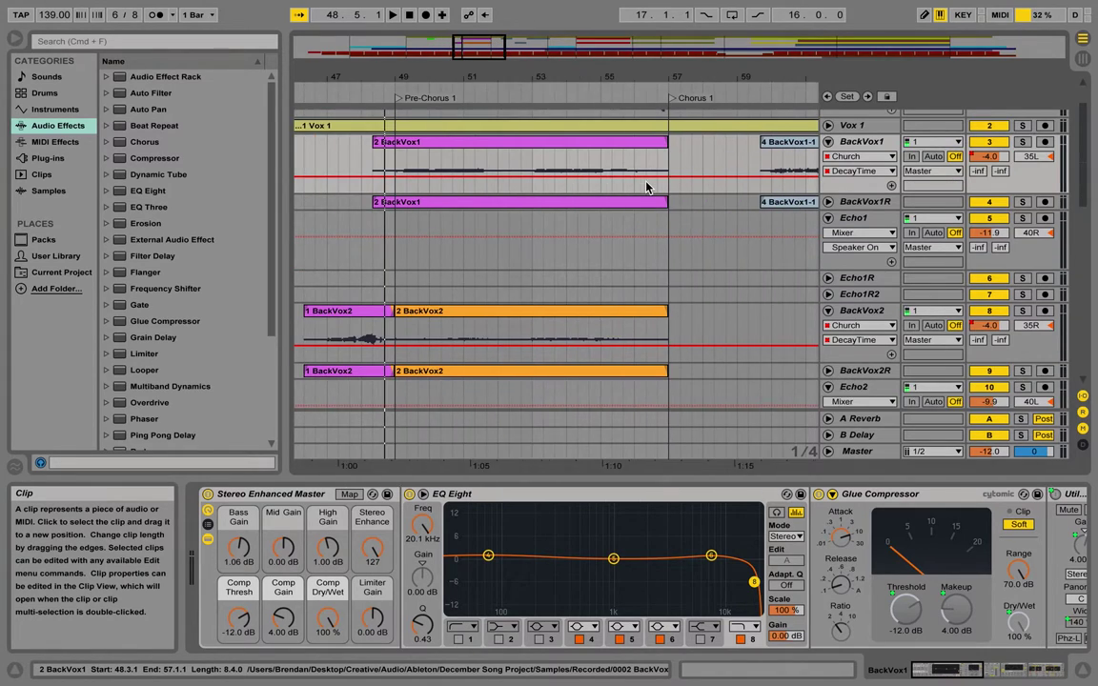
# Audition the Chorus 1 backing vocals from 59.3.1, just before the first BackVox1 clip of that section
pyautogui.hscroll(4, 646, 187)
pyautogui.scroll(2, 647, 187)
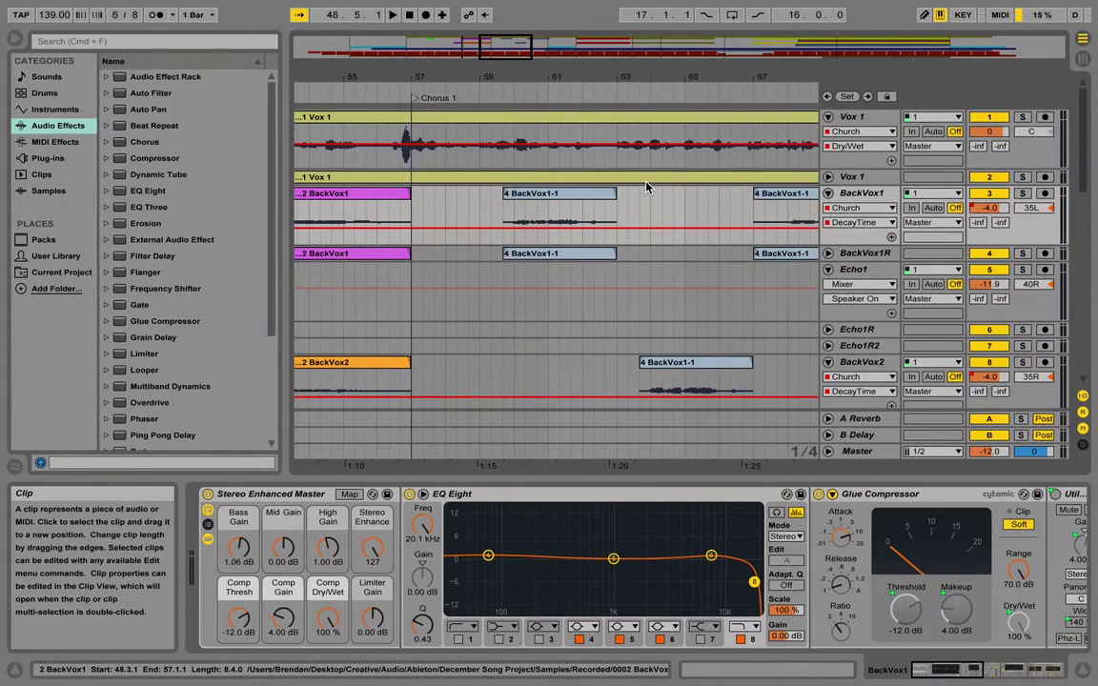
pyautogui.press('space')
pyautogui.hscroll(-1, 485, 215)
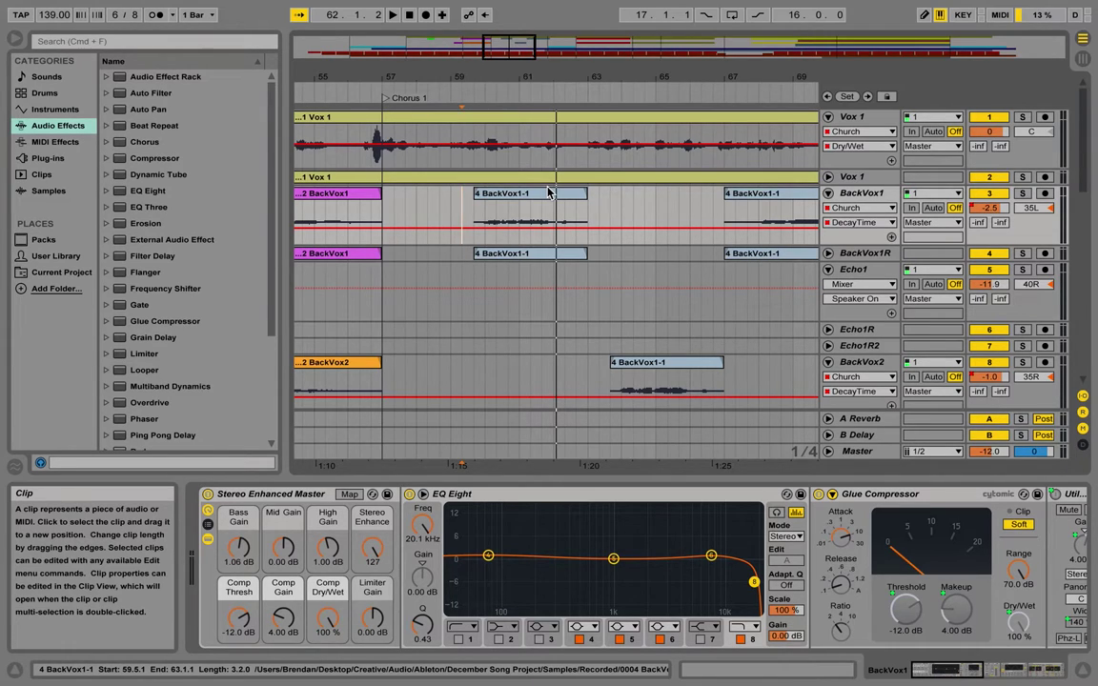
# Examine how the BackVox1 and BackVox2 clips and their doubles are arranged from Chorus 1 through Intro 2 into Verse 2
pyautogui.hscroll(4, 570, 202)
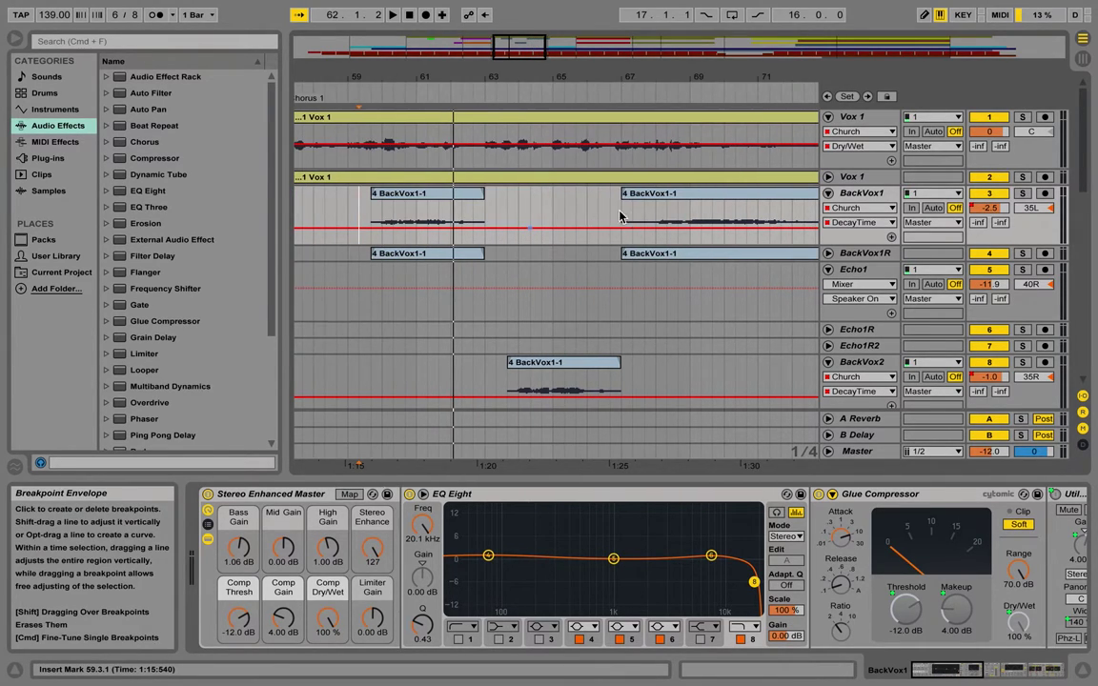
pyautogui.hscroll(12, 615, 215)
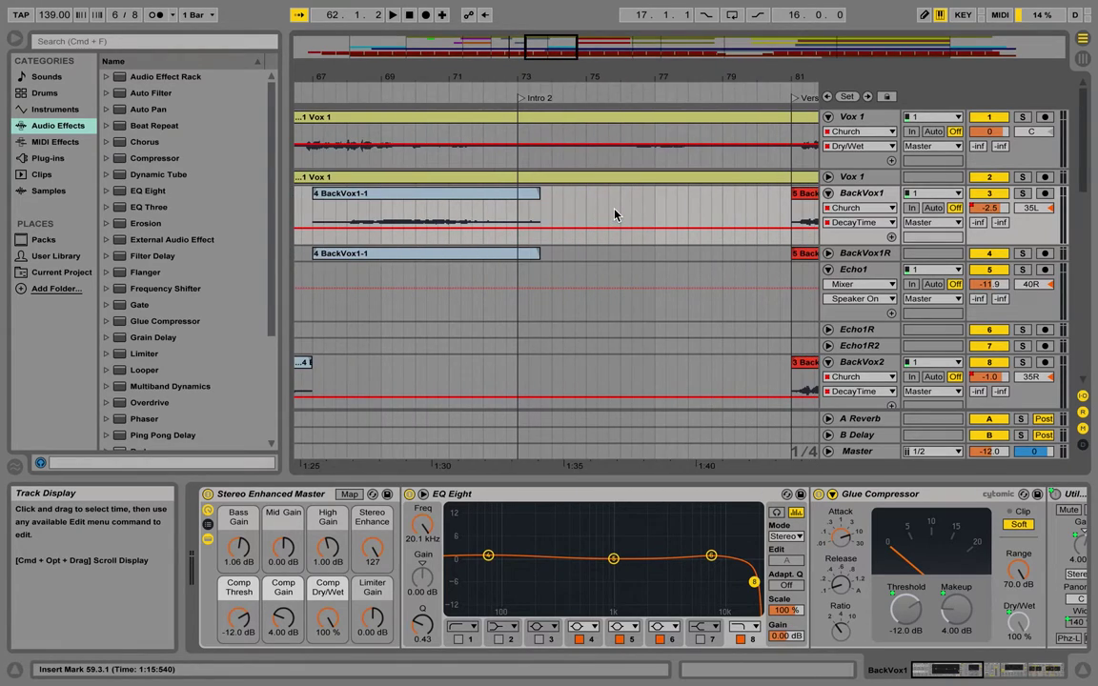
pyautogui.hscroll(3, 615, 216)
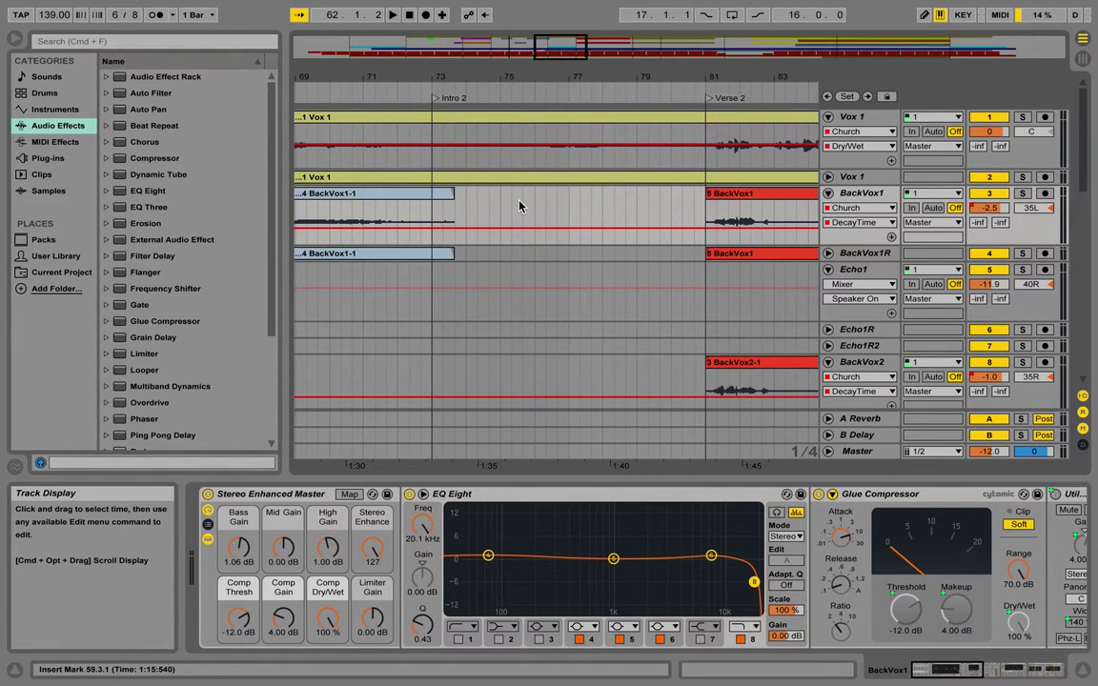
pyautogui.scroll(-5, 519, 206)
pyautogui.hscroll(5, 519, 206)
pyautogui.hscroll(2, 519, 206)
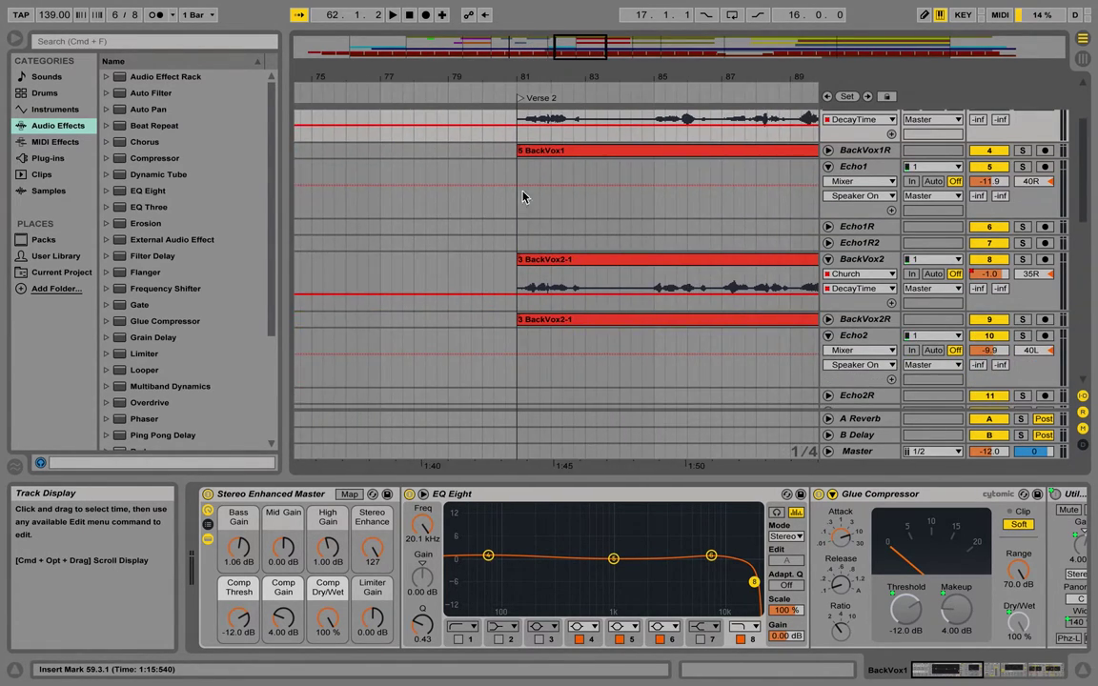
pyautogui.scroll(1, 673, 187)
pyautogui.hscroll(4, 673, 187)
pyautogui.scroll(2, 673, 187)
pyautogui.hscroll(9, 673, 188)
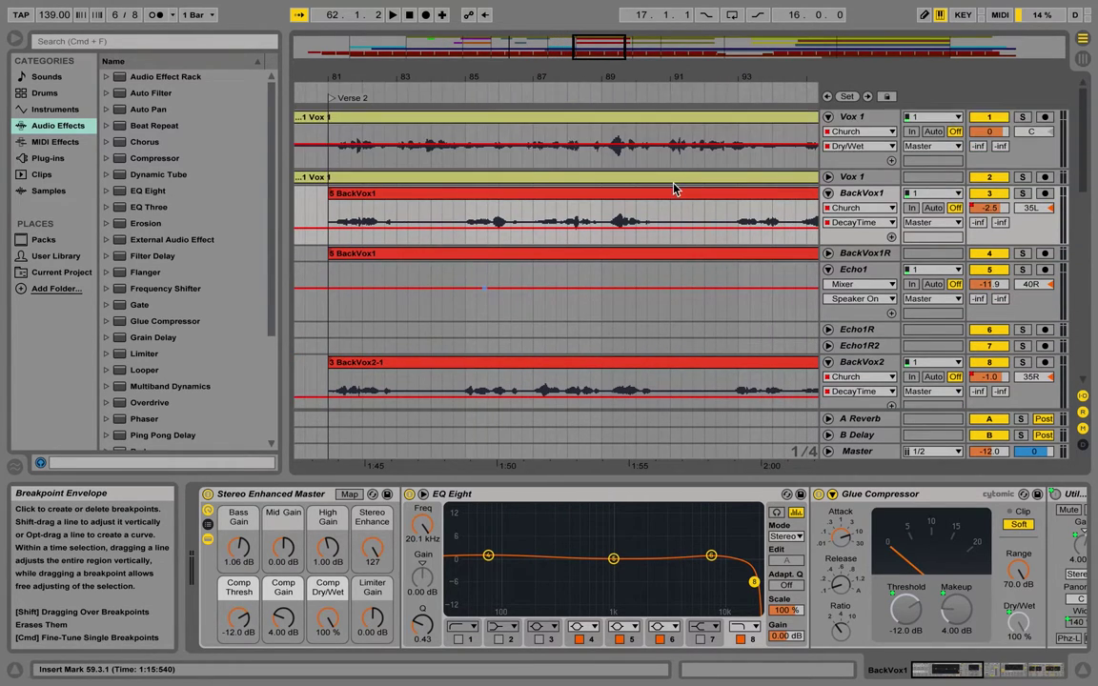
# Examine the BackVox clips and the reverb automation from Verse 2 through Pre-Chorus 2 and Chorus 2 into the Bridge
pyautogui.hscroll(2, 673, 187)
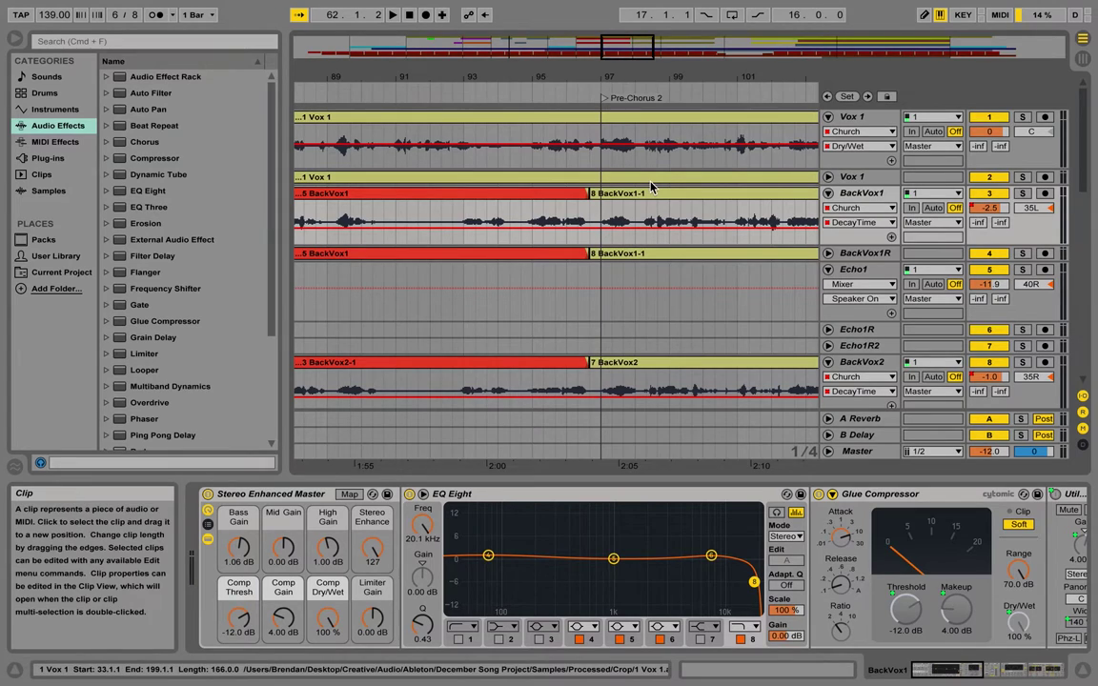
pyautogui.hscroll(8, 629, 205)
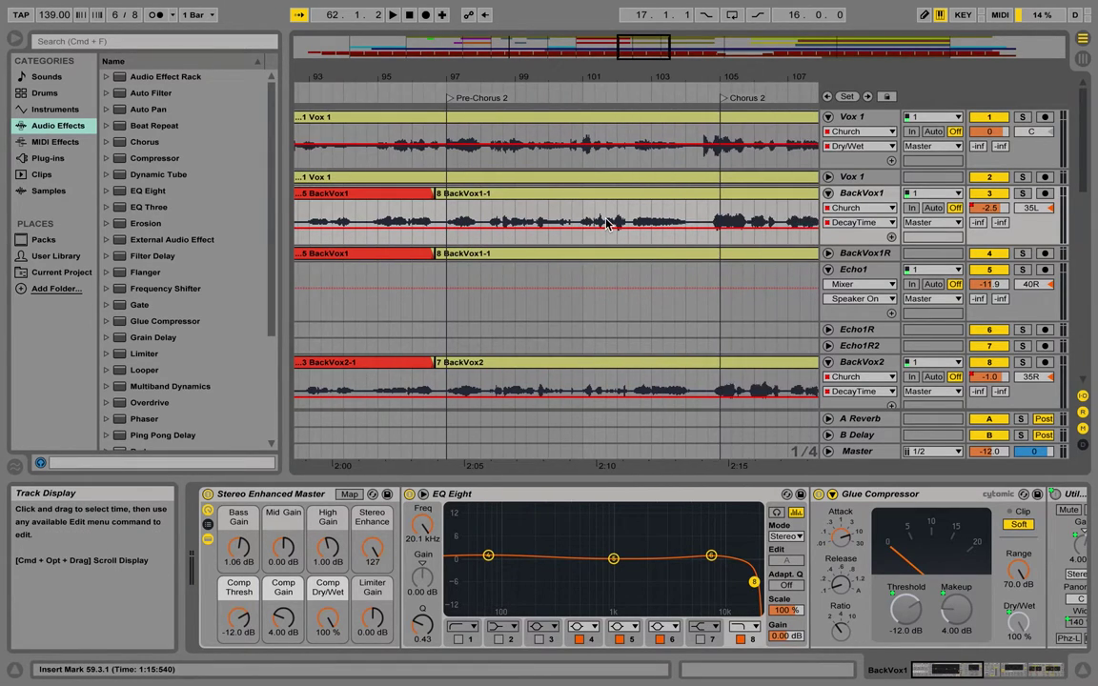
pyautogui.scroll(-1, 606, 224)
pyautogui.hscroll(10, 606, 224)
pyautogui.scroll(1, 606, 224)
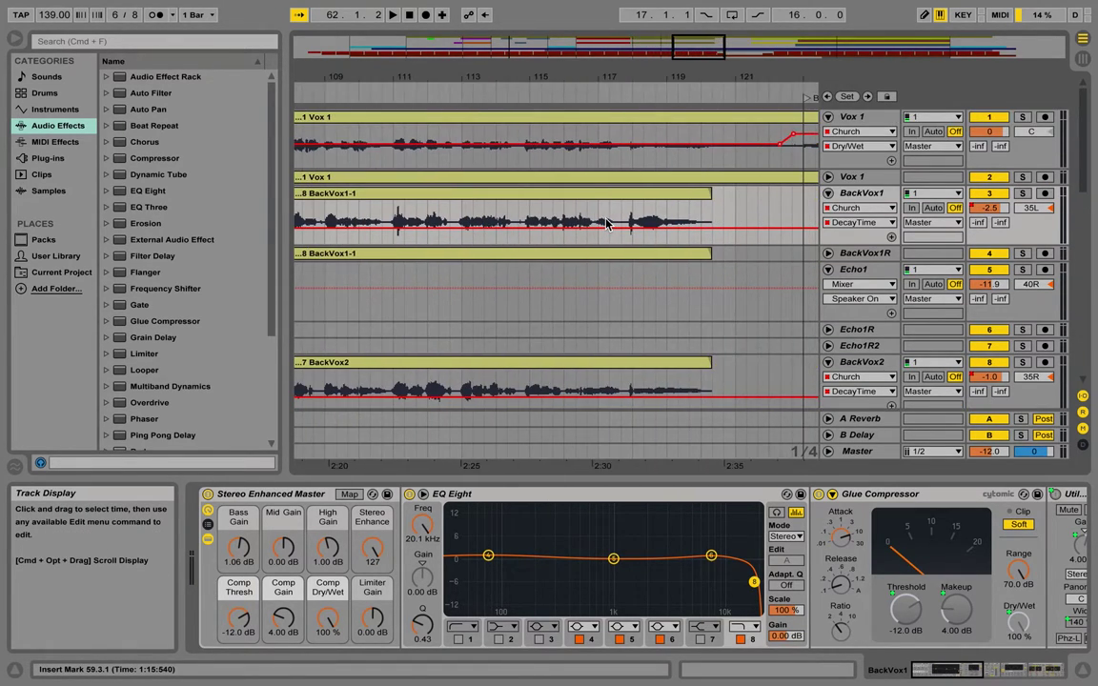
pyautogui.hscroll(2, 606, 224)
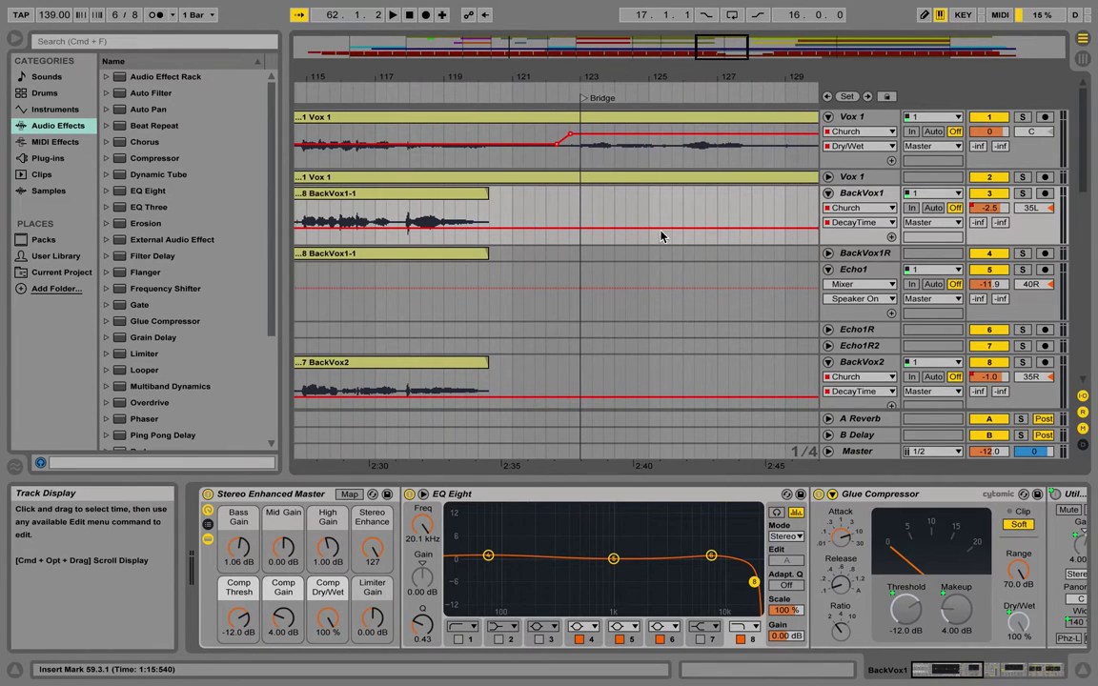
pyautogui.hscroll(3, 632, 228)
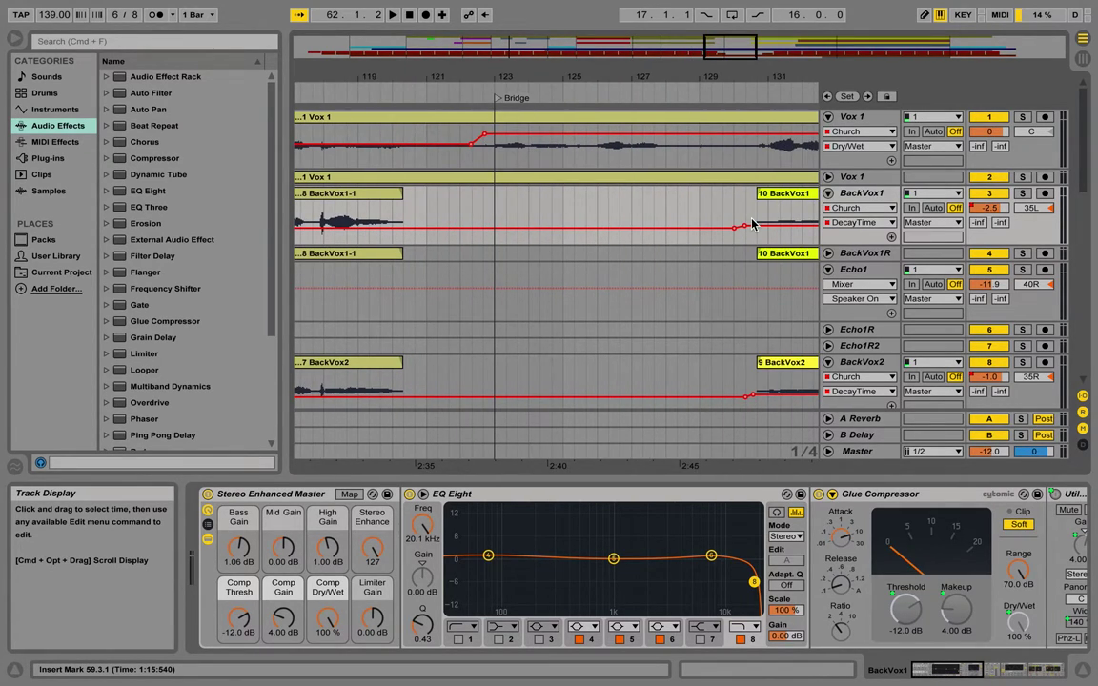
pyautogui.hscroll(4, 696, 214)
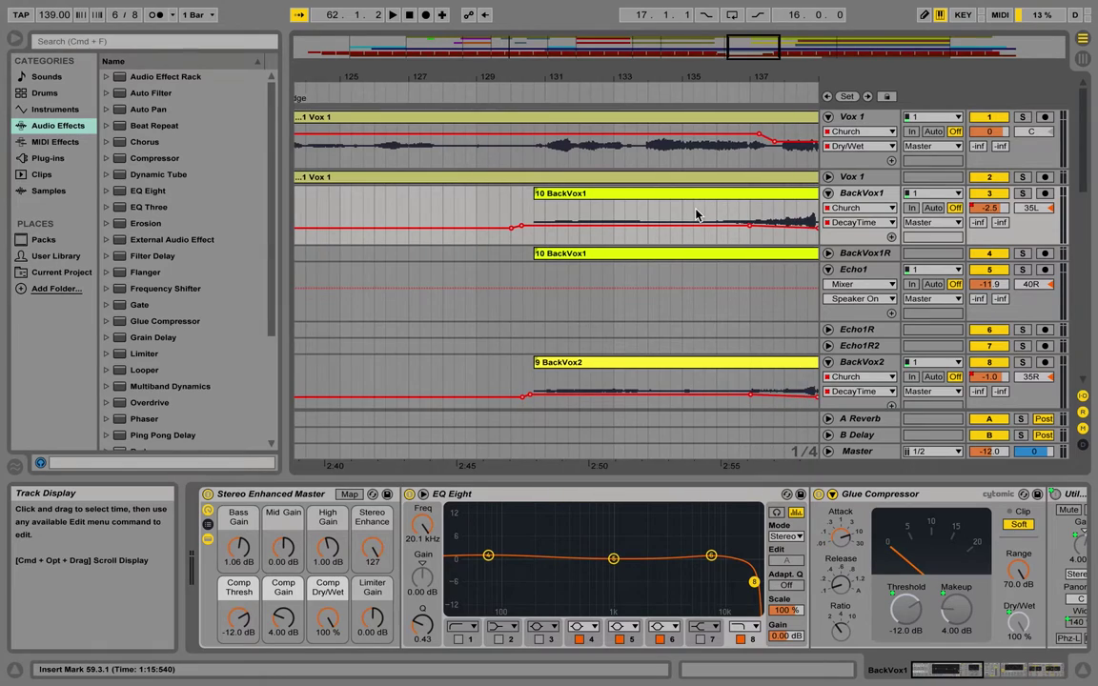
# Display the Church reverb's DecayTime automation on the first Vox 1 track around the start of the Bridge
pyautogui.hscroll(-2, 695, 214)
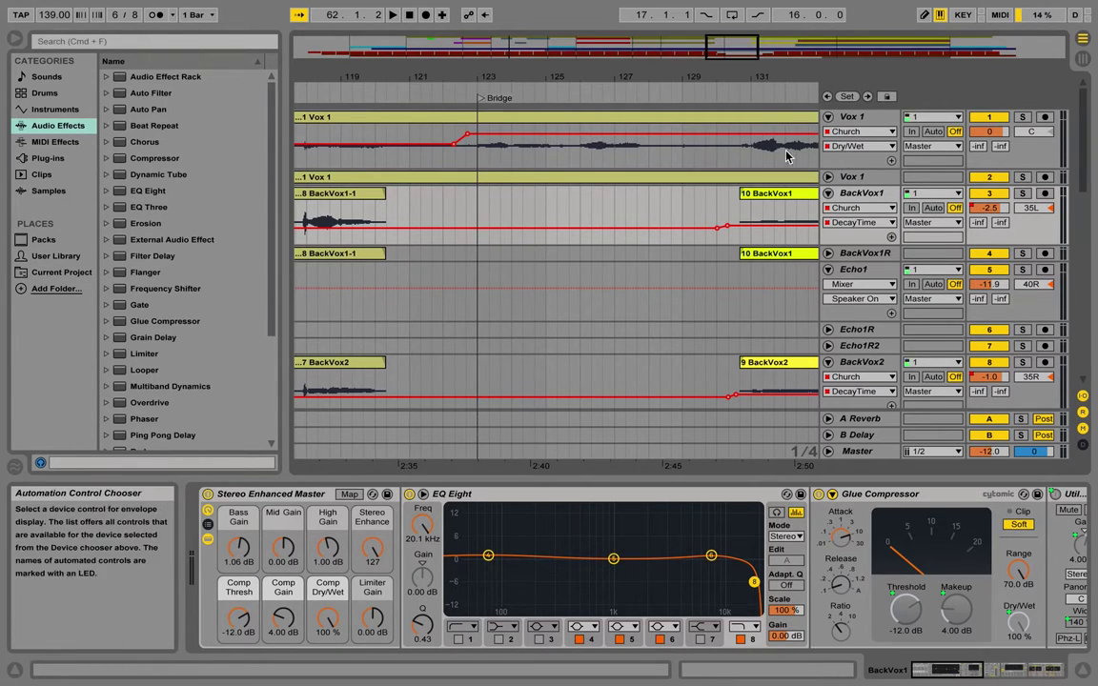
pyautogui.click(863, 147)
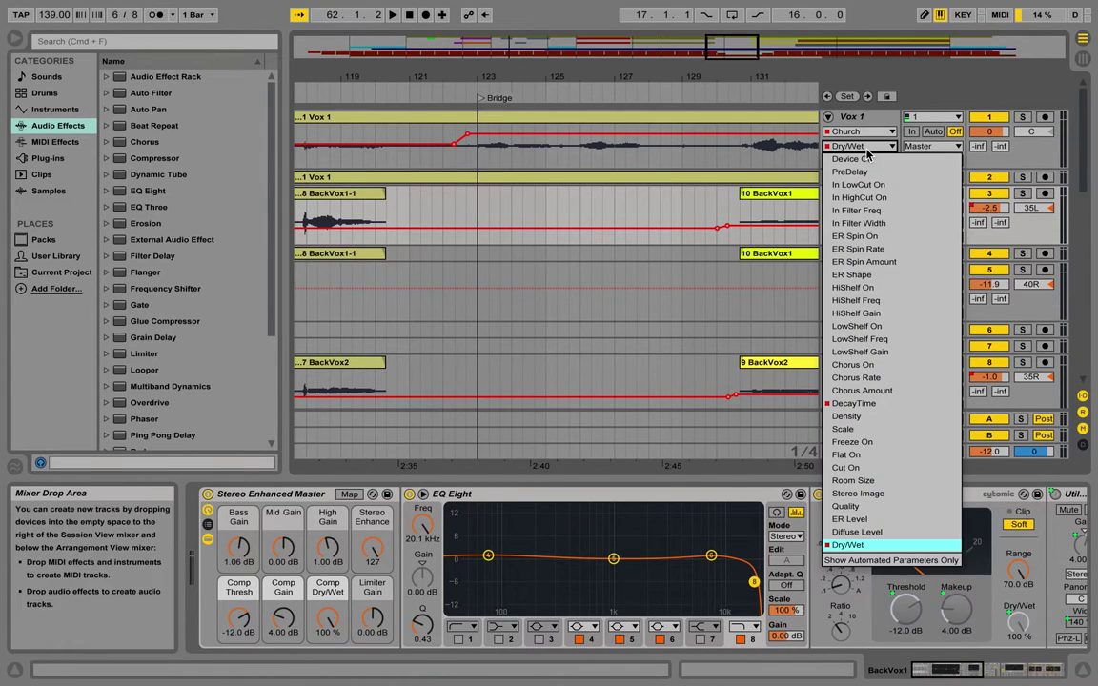
pyautogui.click(860, 404)
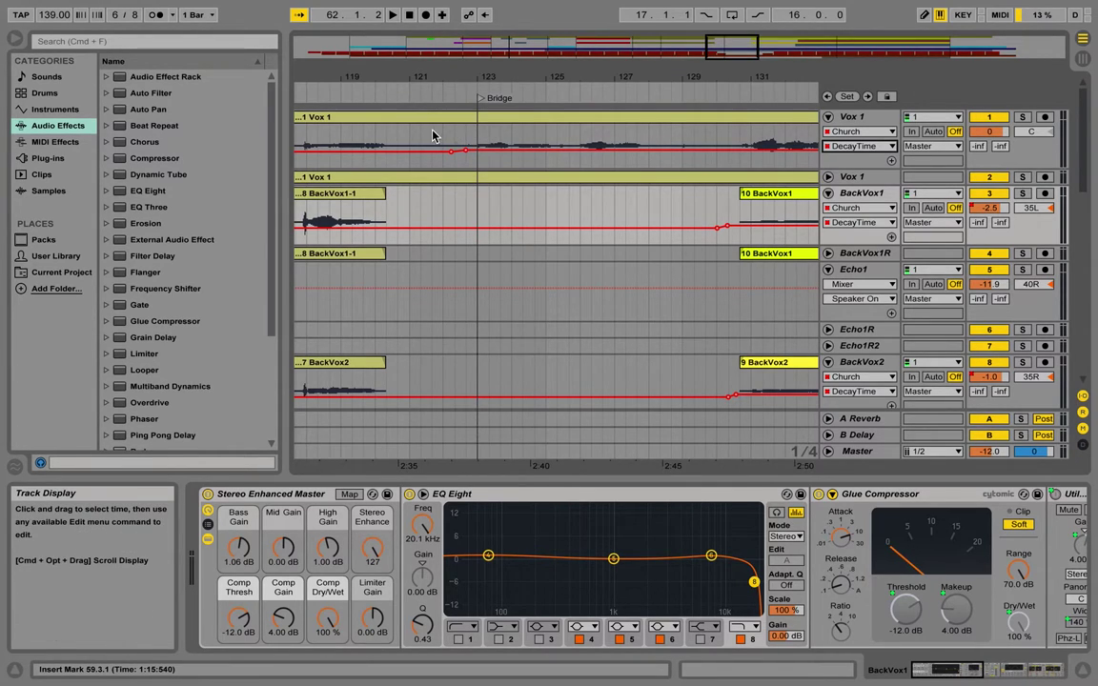
# Place the insert marker at 122.3.1 on the first Vox 1 track and audition the opening of the Bridge
pyautogui.click(431, 135)
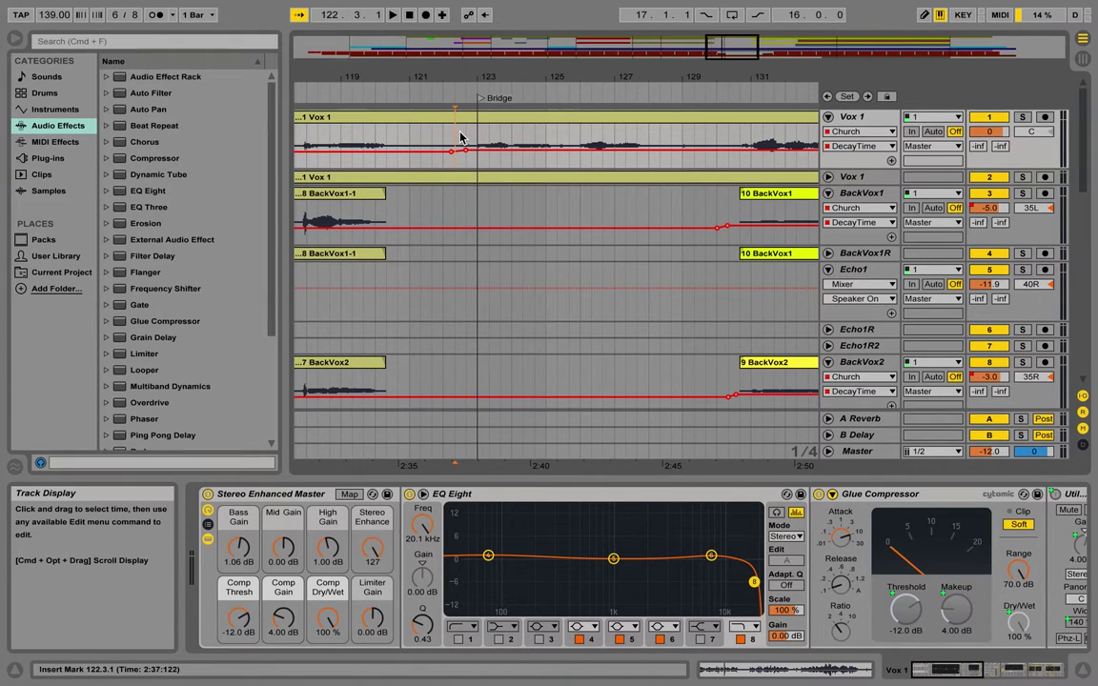
pyautogui.press('space')
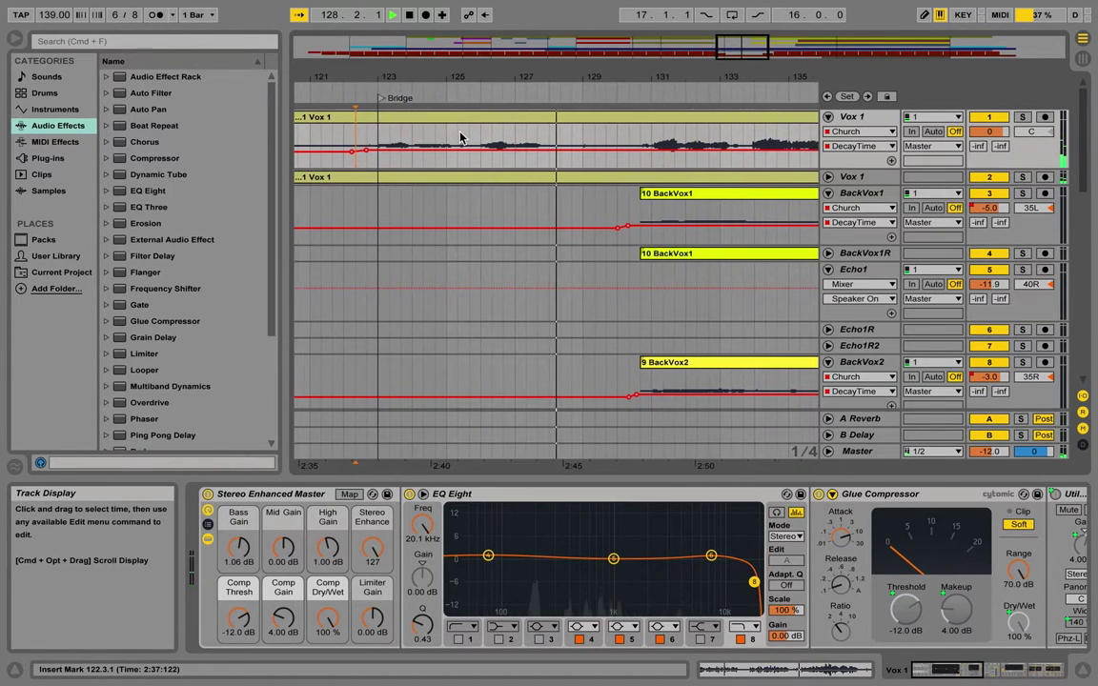
pyautogui.press('space')
# Audition the BackVox1 swell from 136.5.1 in the Bridge and move the insert marker to 139.1.1
pyautogui.hscroll(3, 550, 183)
pyautogui.hscroll(1, 550, 183)
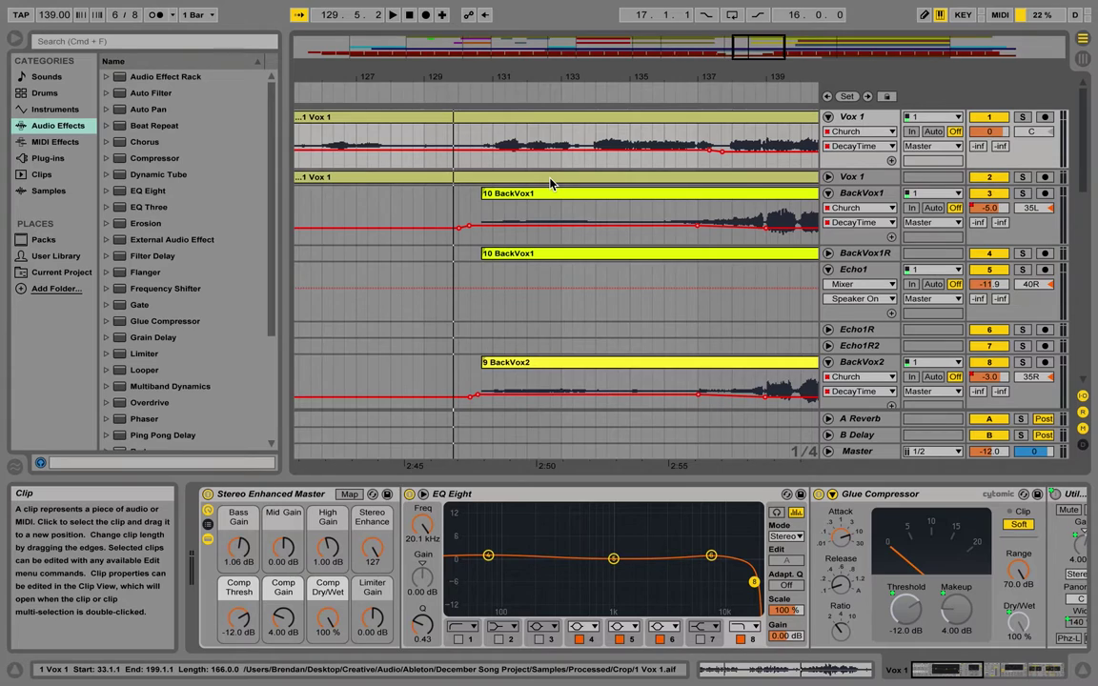
pyautogui.hscroll(5, 550, 183)
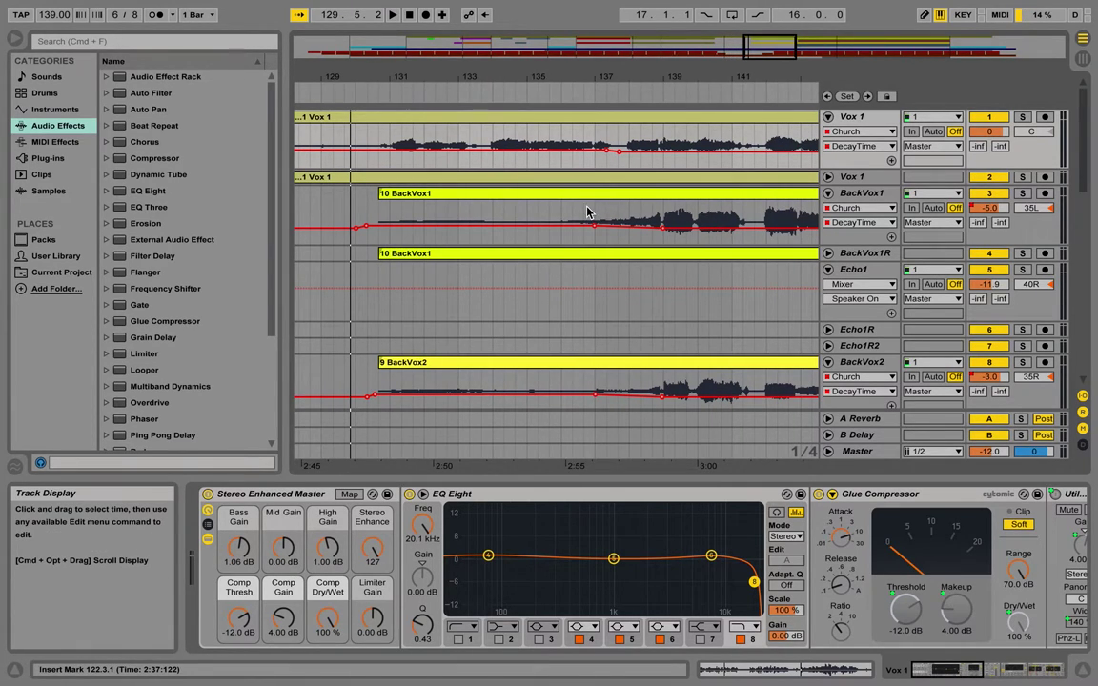
pyautogui.click(587, 212)
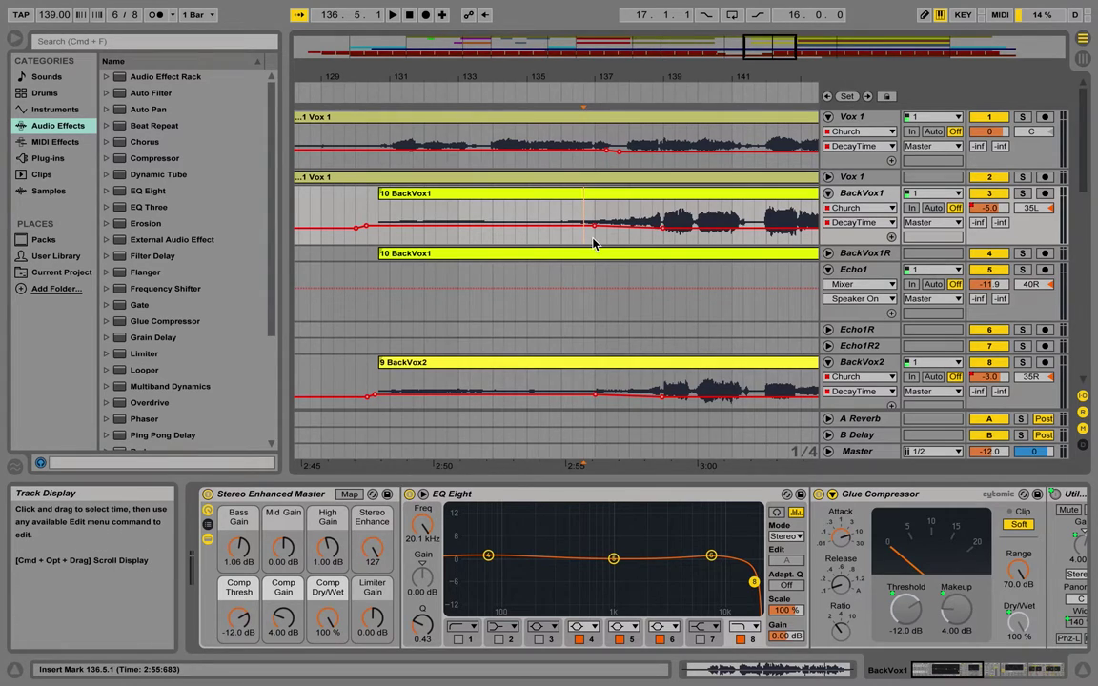
pyautogui.press('space')
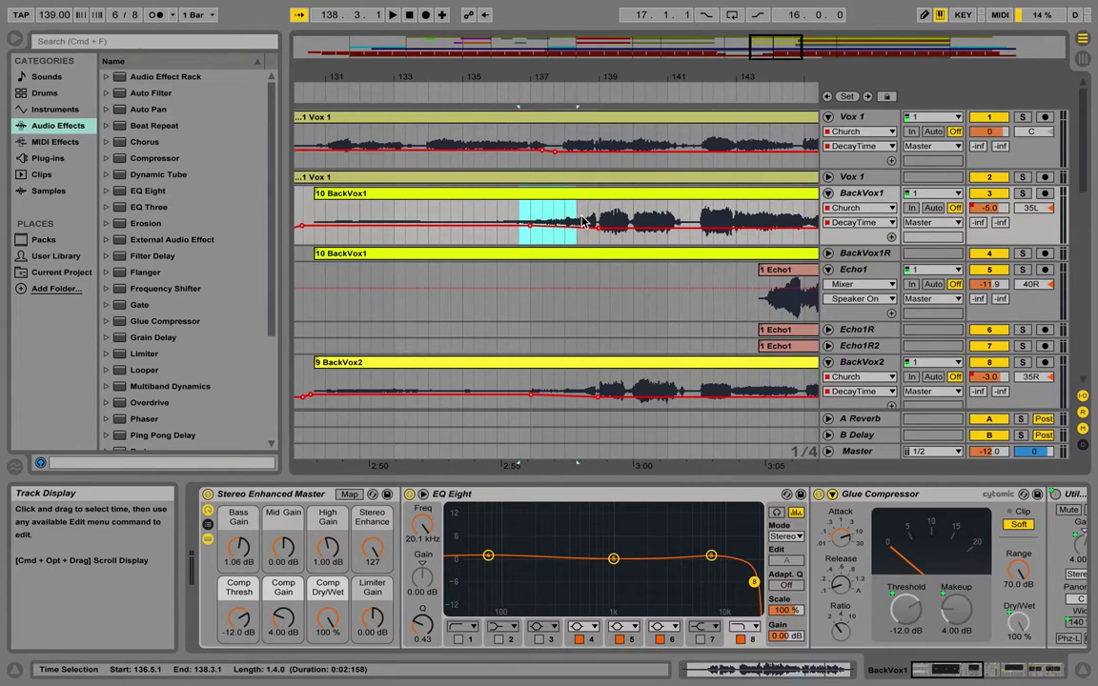
pyautogui.click(594, 214)
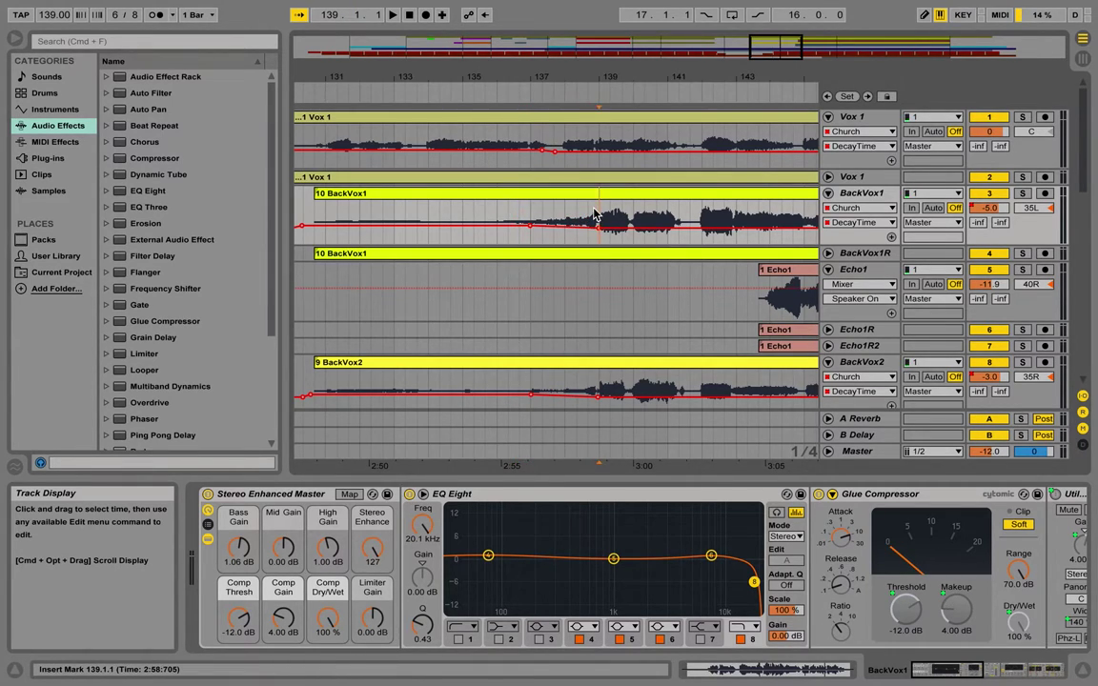
# Examine the Echo1 and Echo2 clips and their doubled tracks from the late Bridge into the Final double chorus
pyautogui.scroll(-5, 594, 214)
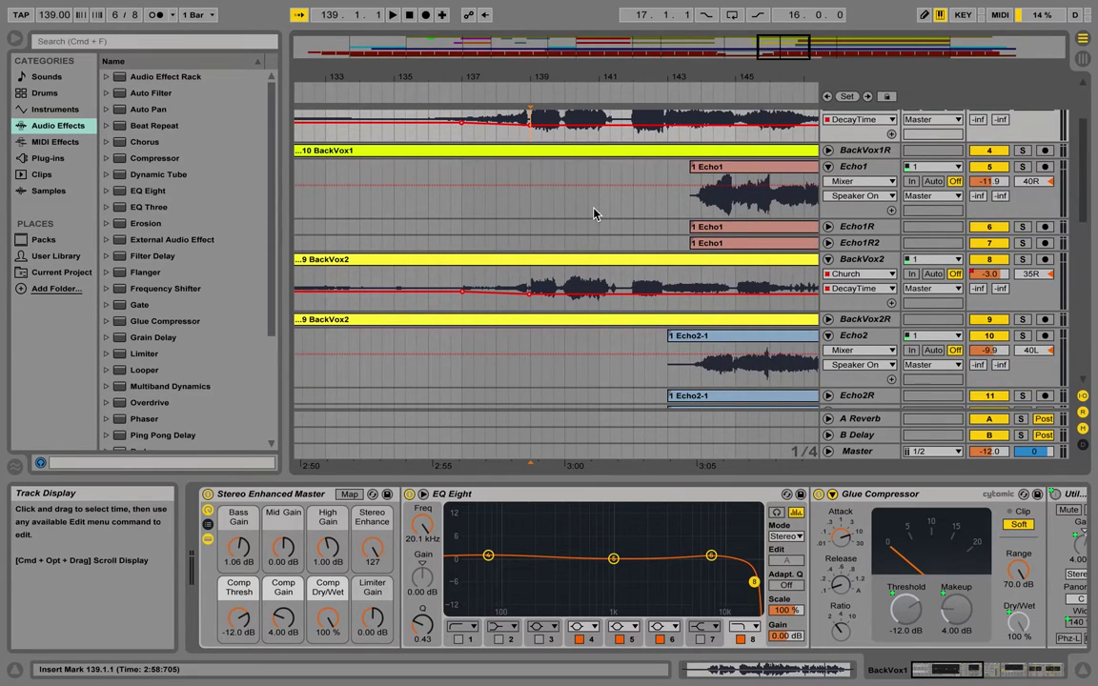
pyautogui.hscroll(5, 594, 215)
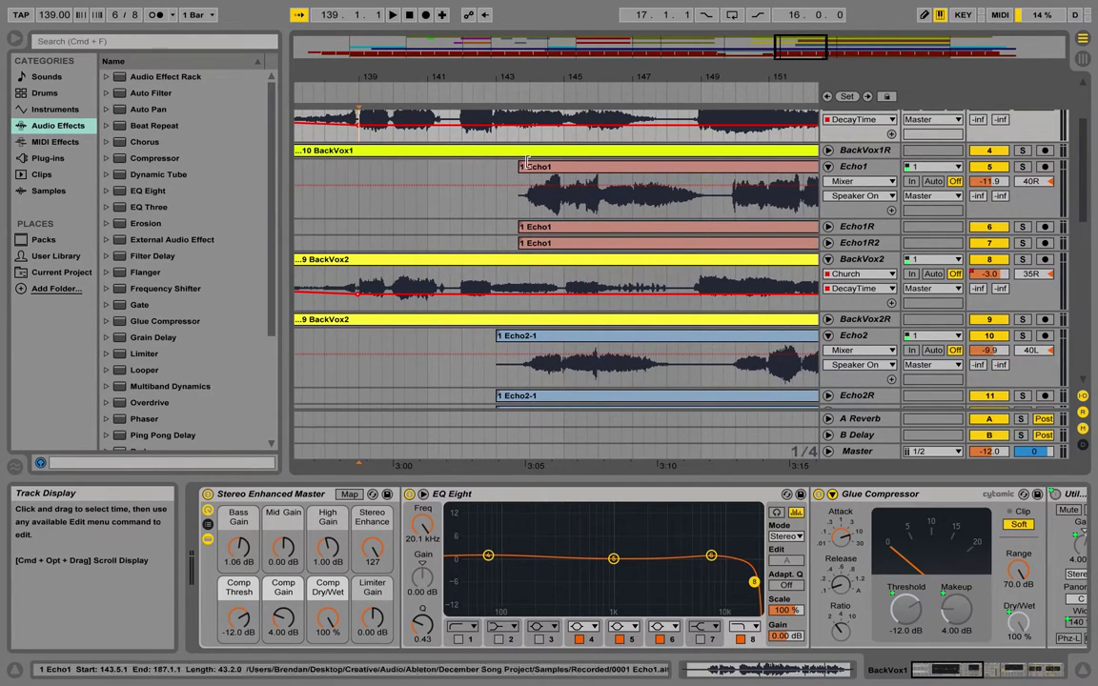
pyautogui.scroll(-3, 603, 381)
pyautogui.hscroll(4, 602, 381)
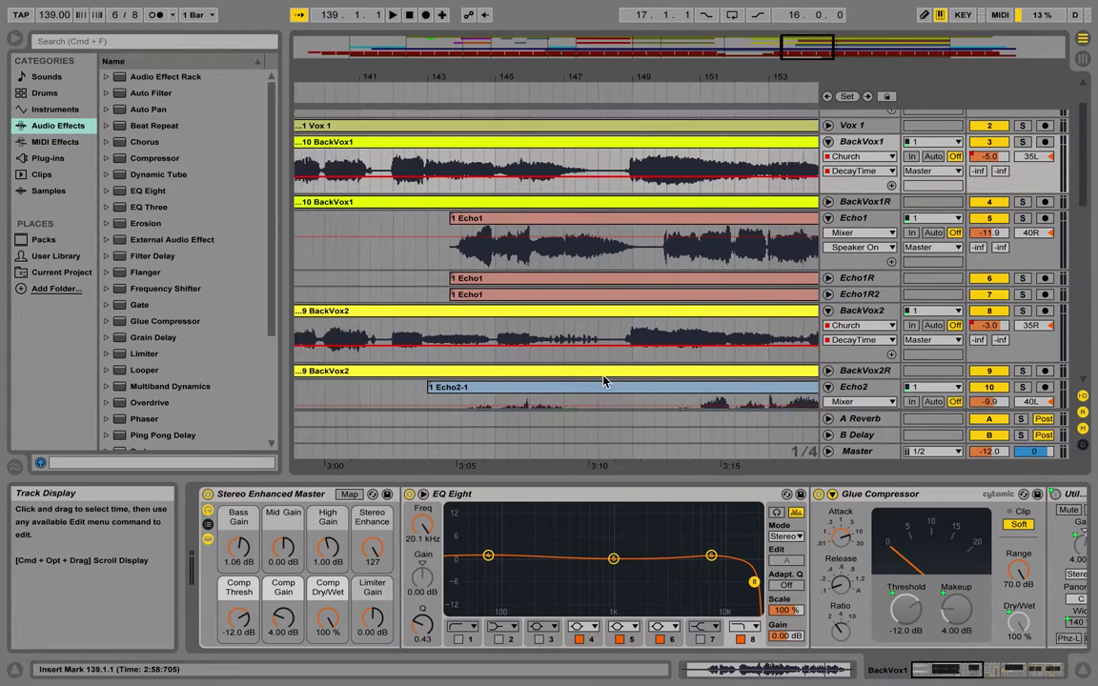
pyautogui.scroll(-3, 602, 381)
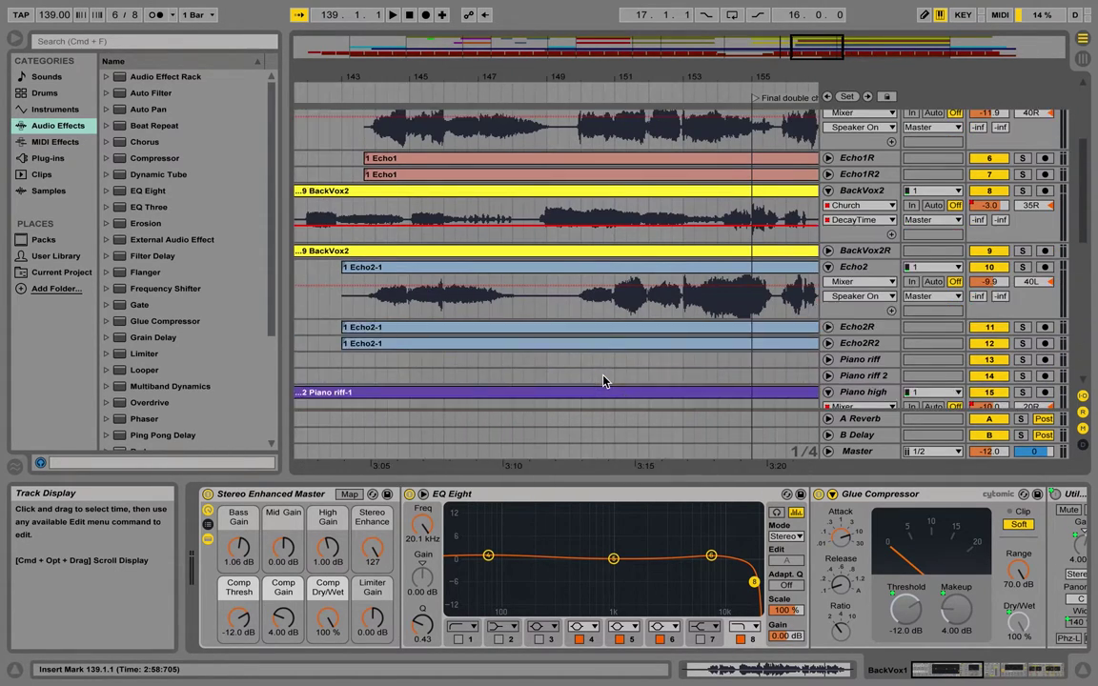
pyautogui.hscroll(-2, 602, 381)
pyautogui.scroll(-2, 602, 381)
pyautogui.scroll(4, 605, 377)
pyautogui.hscroll(3, 578, 169)
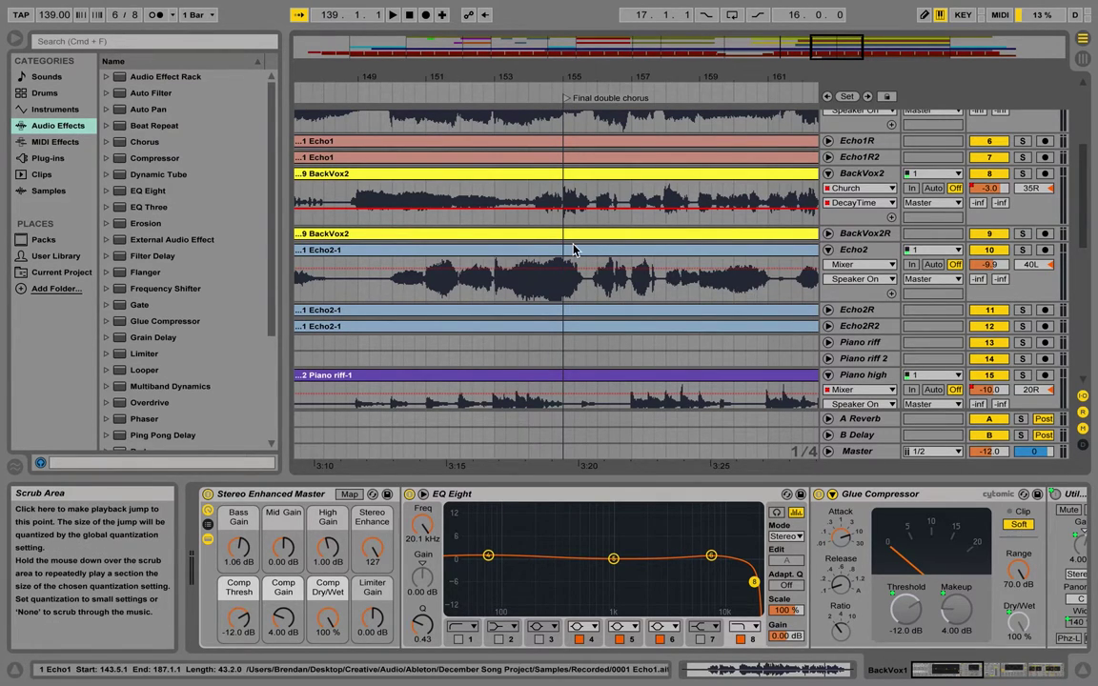
# Examine the full track stack around the start of the Final double chorus and list the Instruments category in the browser
pyautogui.scroll(-10, 573, 250)
pyautogui.hscroll(-2, 573, 249)
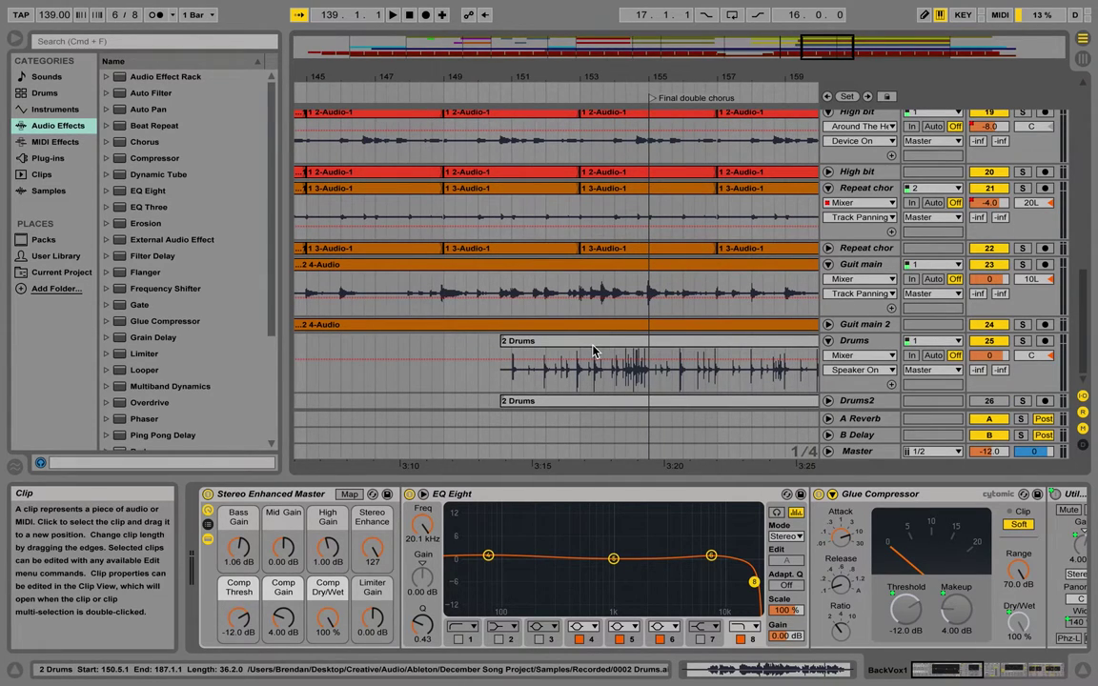
pyautogui.scroll(8, 592, 351)
pyautogui.hscroll(2, 592, 352)
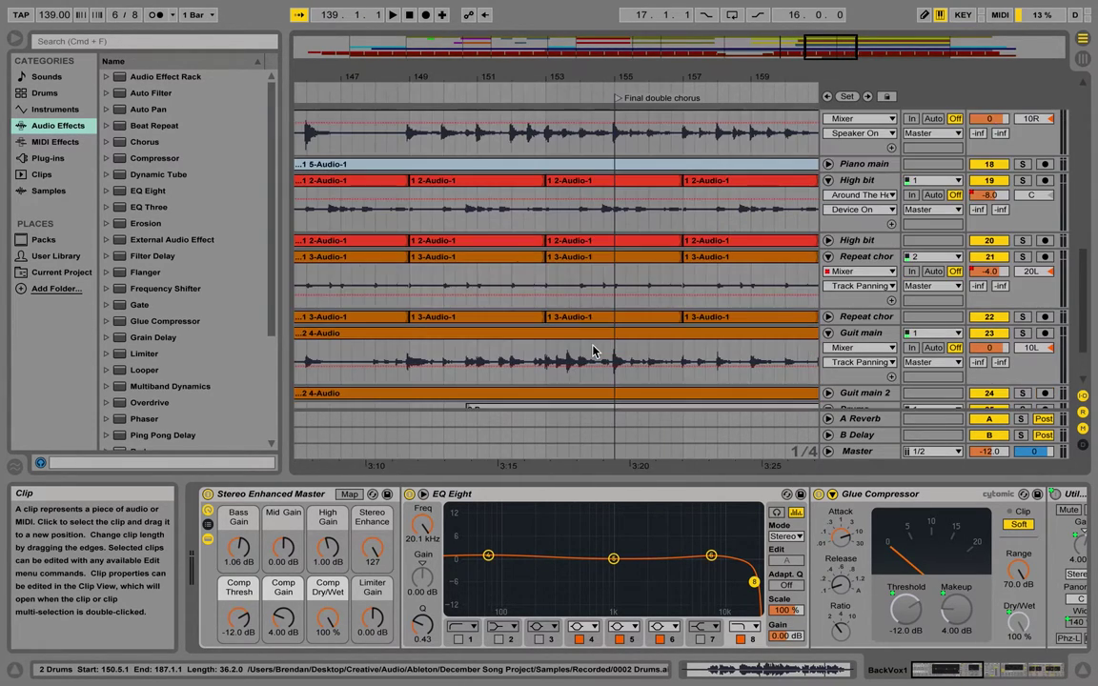
pyautogui.scroll(15, 592, 352)
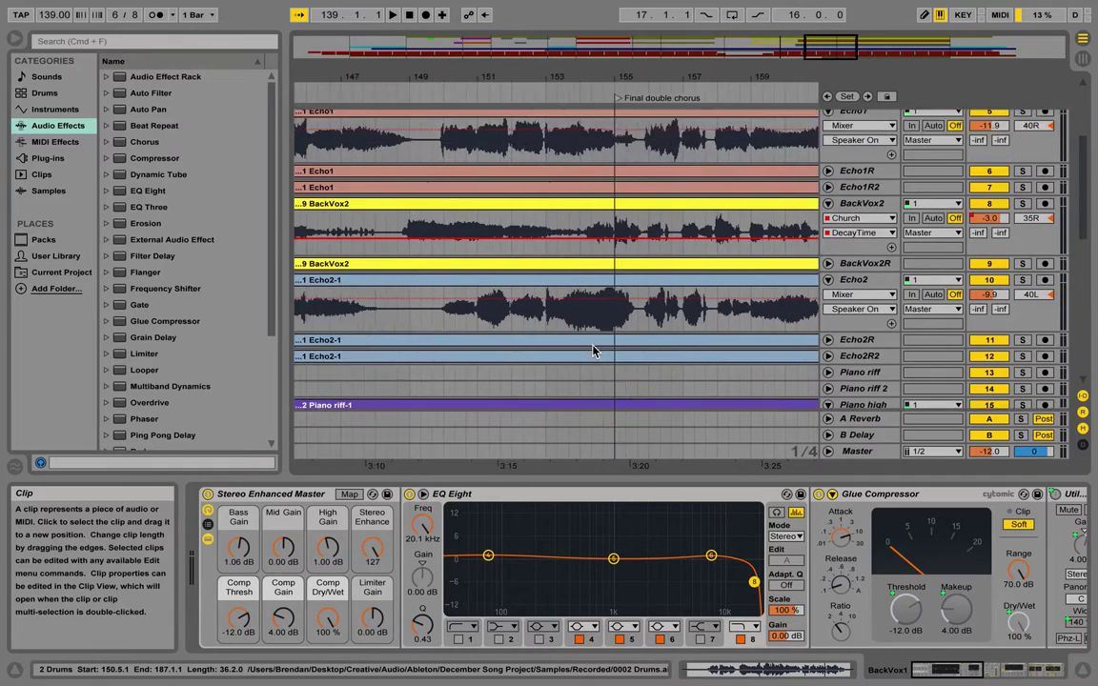
pyautogui.hscroll(2, 592, 352)
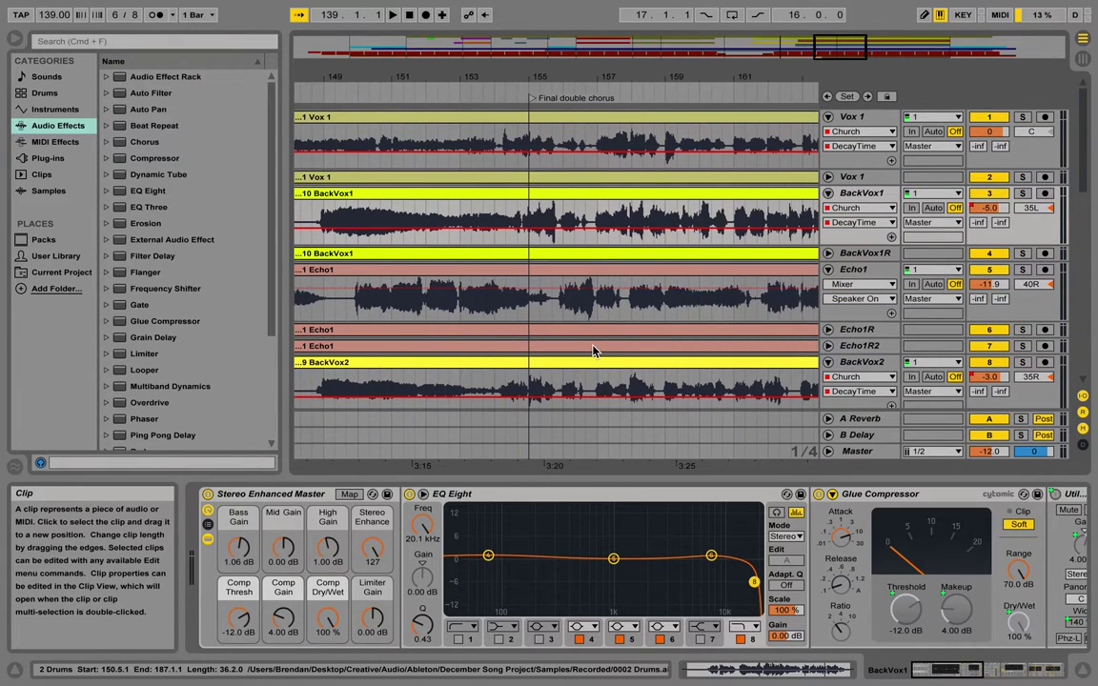
pyautogui.click(52, 109)
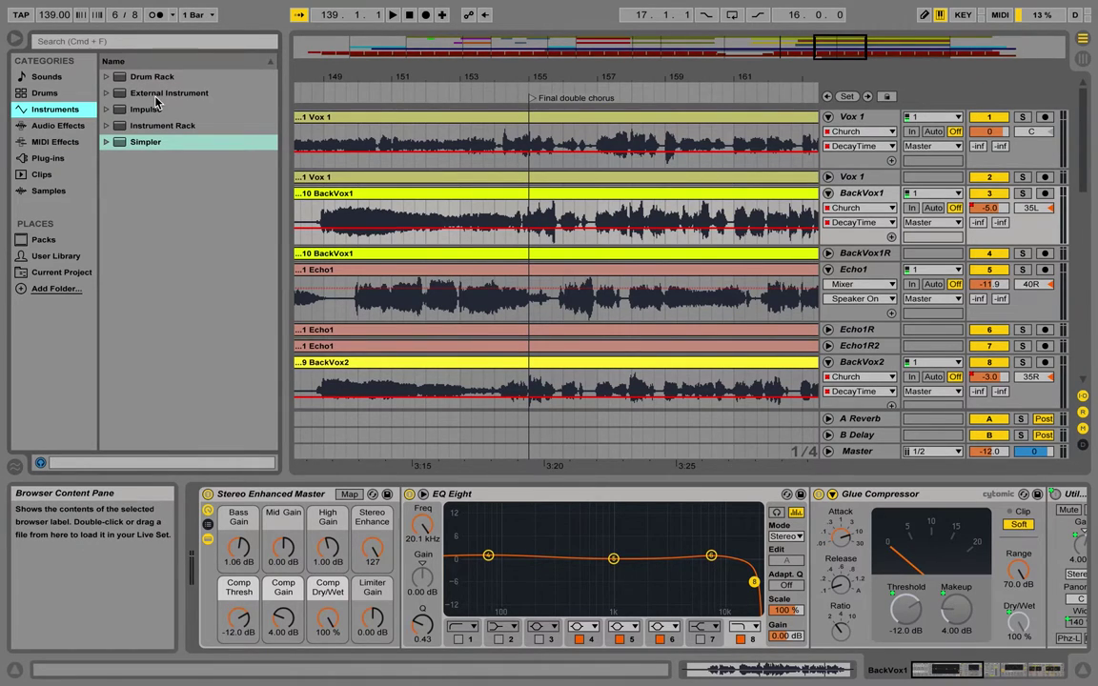
# Follow the vocal, echo, piano and guitar clips through the Final double chorus into the Outro
pyautogui.hscroll(2, 550, 222)
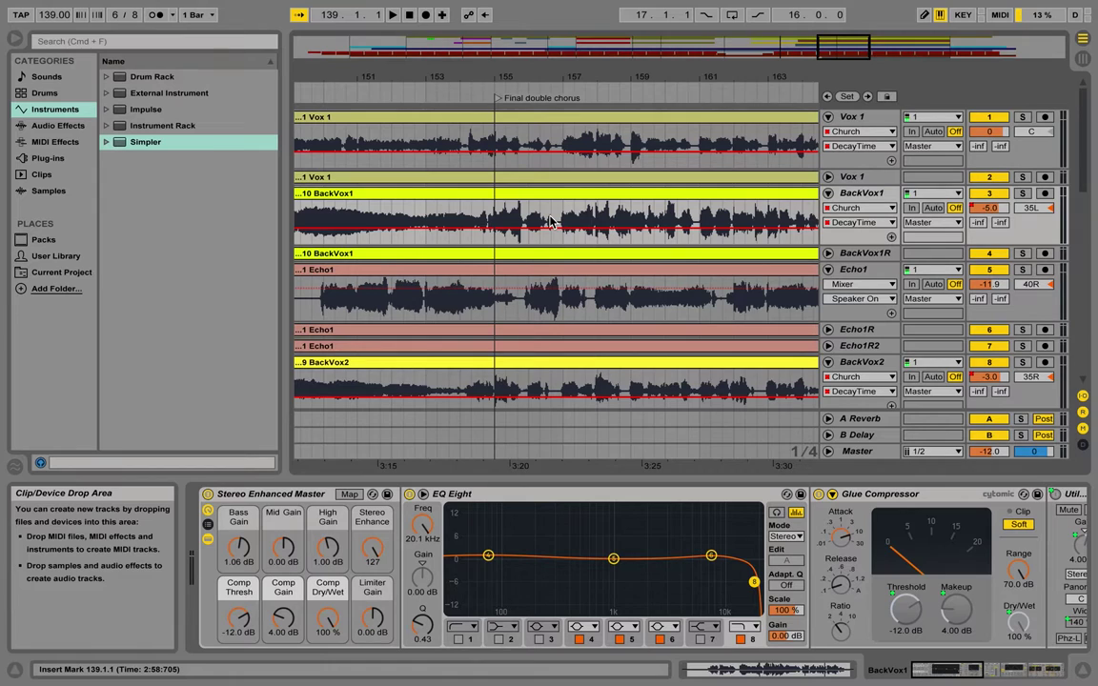
pyautogui.hscroll(10, 581, 215)
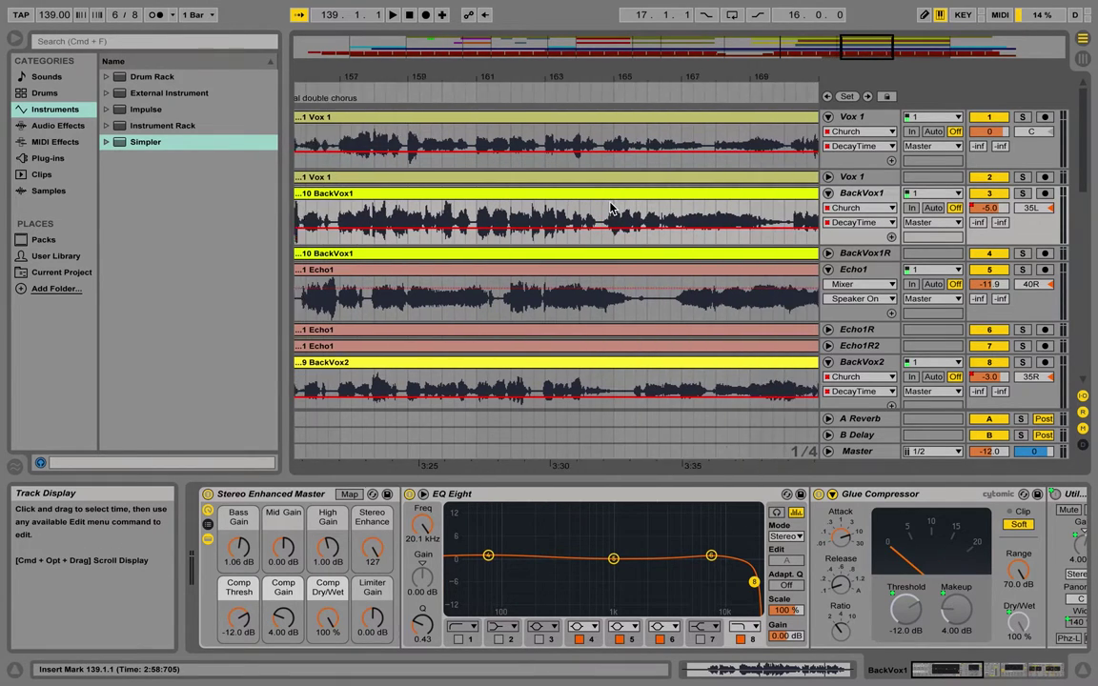
pyautogui.hscroll(15, 610, 208)
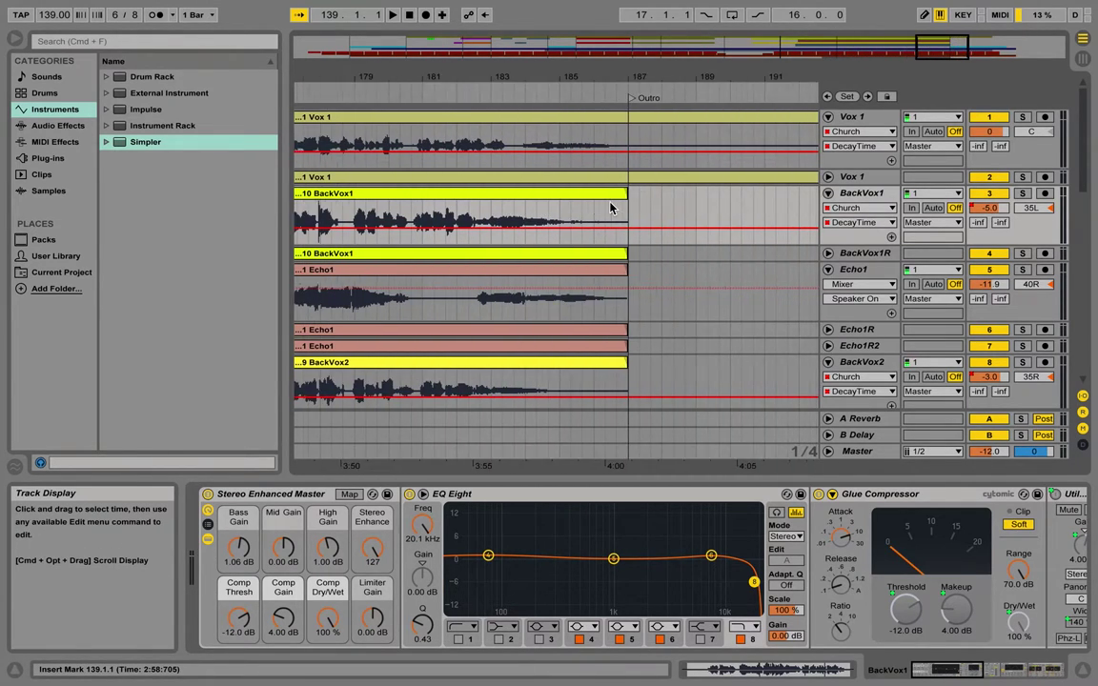
pyautogui.scroll(-2, 610, 208)
pyautogui.scroll(-3, 610, 208)
pyautogui.scroll(5, 610, 208)
pyautogui.hscroll(6, 610, 208)
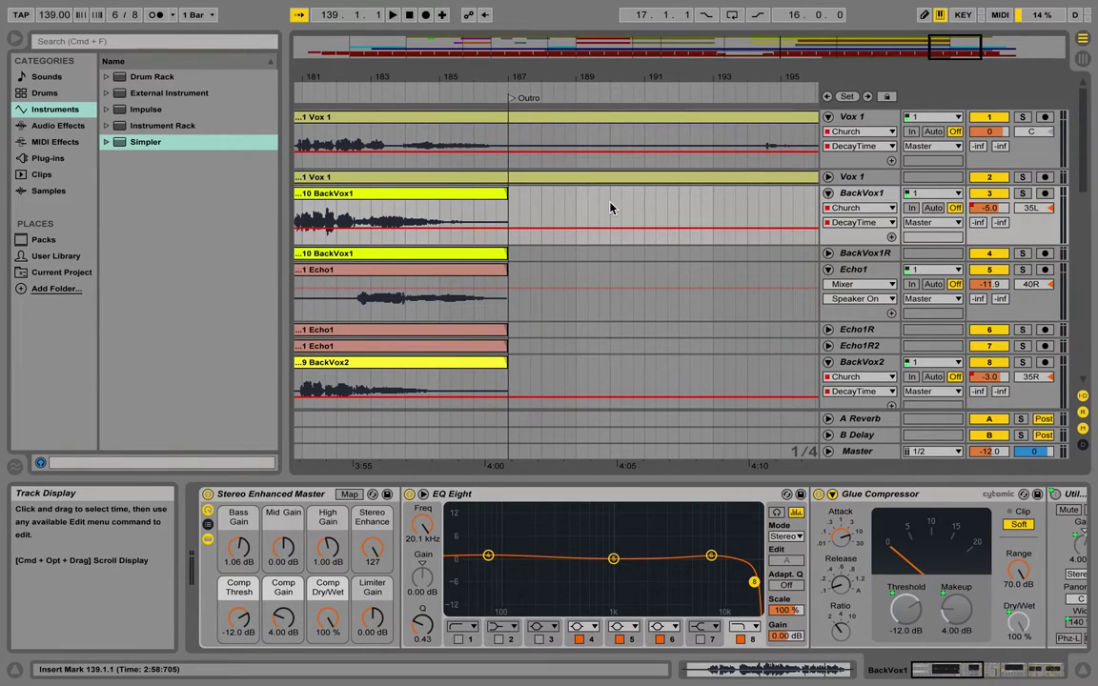
pyautogui.scroll(-6, 610, 208)
pyautogui.hscroll(4, 610, 208)
pyautogui.scroll(-10, 610, 208)
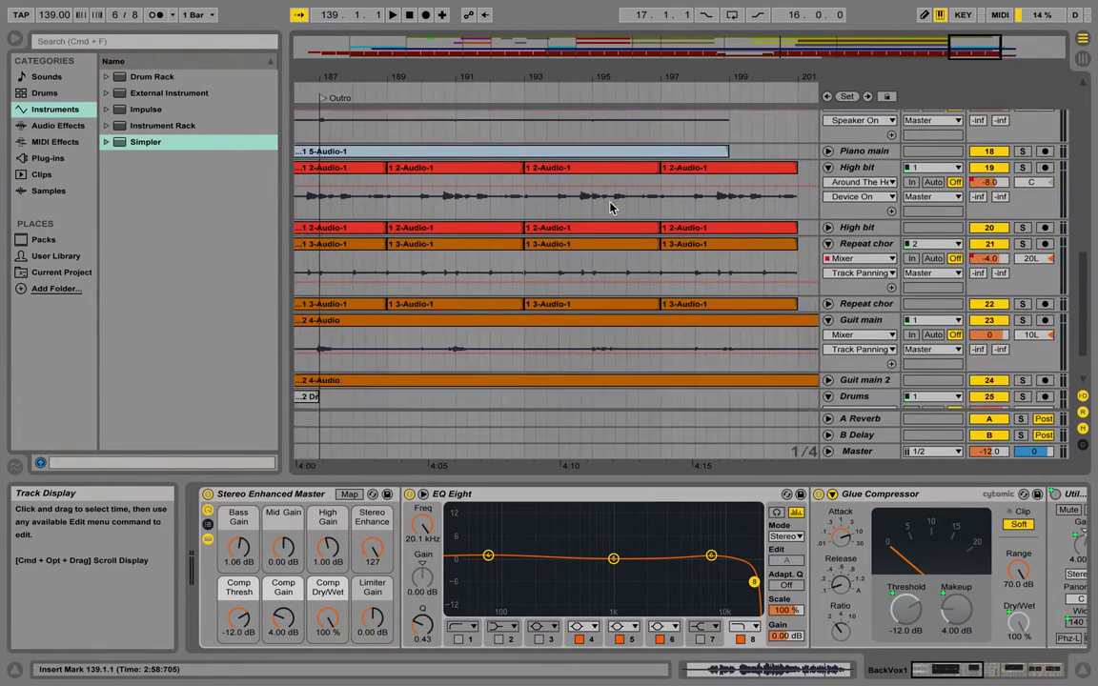
# Examine how the backing vocal, echo and piano parts are layered in the second half of the Final double chorus, around bars 169 to 185
pyautogui.hscroll(-2, 610, 208)
pyautogui.hscroll(-6, 610, 208)
pyautogui.scroll(5, 610, 208)
pyautogui.scroll(-4, 610, 208)
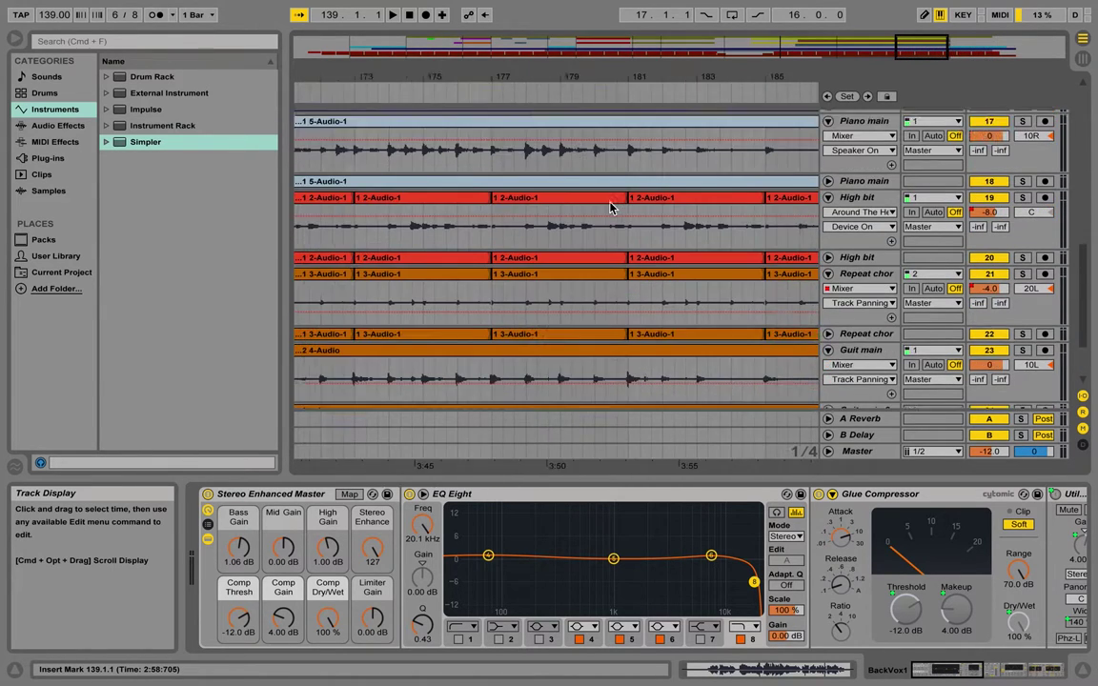
pyautogui.scroll(12, 610, 208)
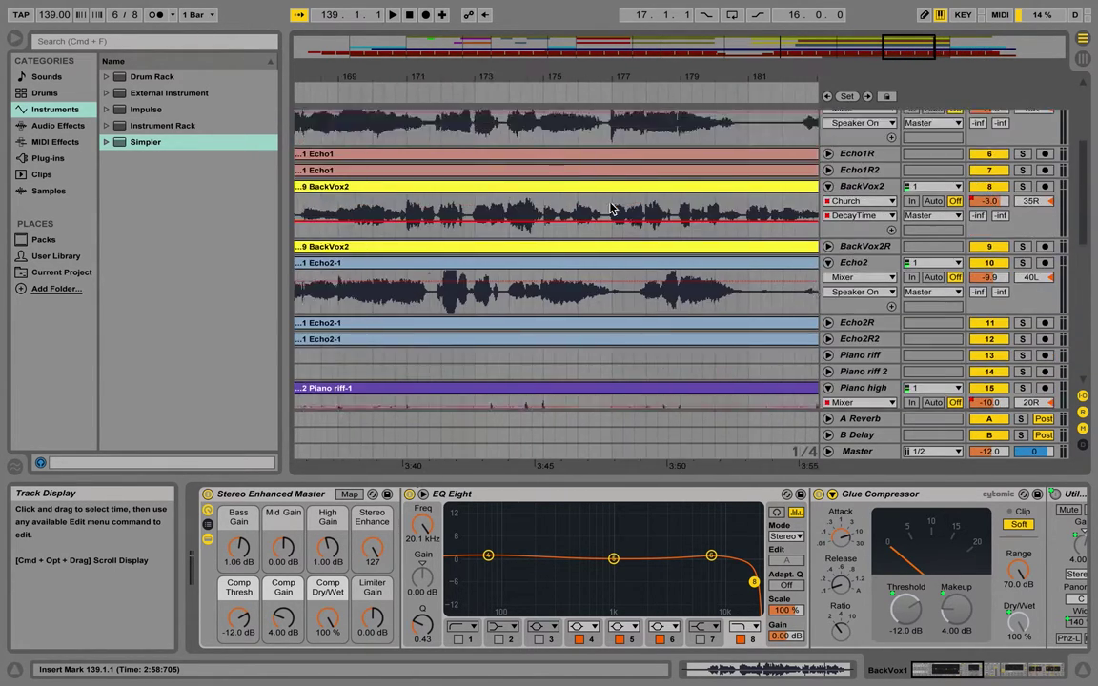
pyautogui.hscroll(-2, 610, 208)
pyautogui.hscroll(-1, 610, 208)
pyautogui.scroll(-4, 610, 208)
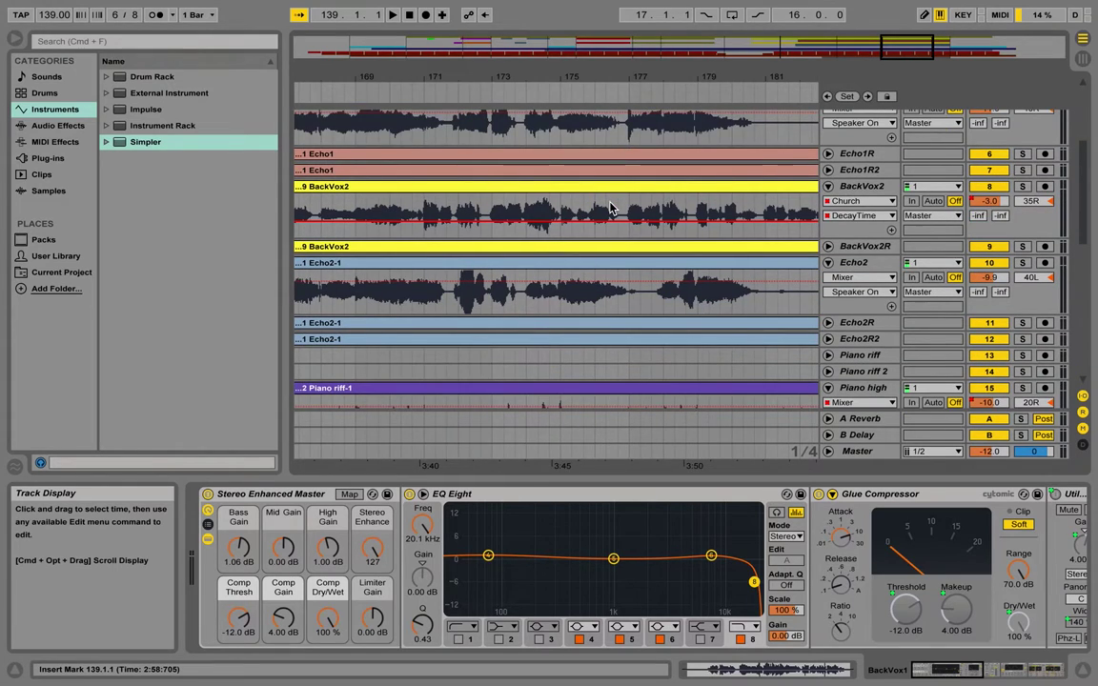
pyautogui.scroll(-8, 610, 208)
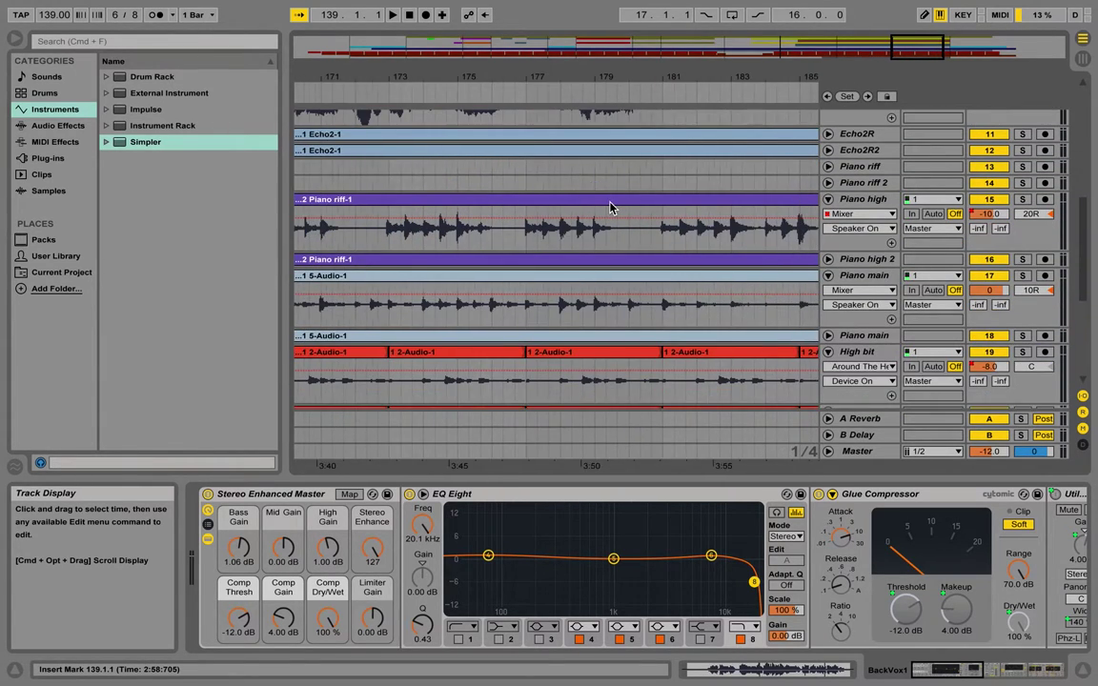
pyautogui.scroll(5, 610, 207)
pyautogui.hscroll(-1, 610, 208)
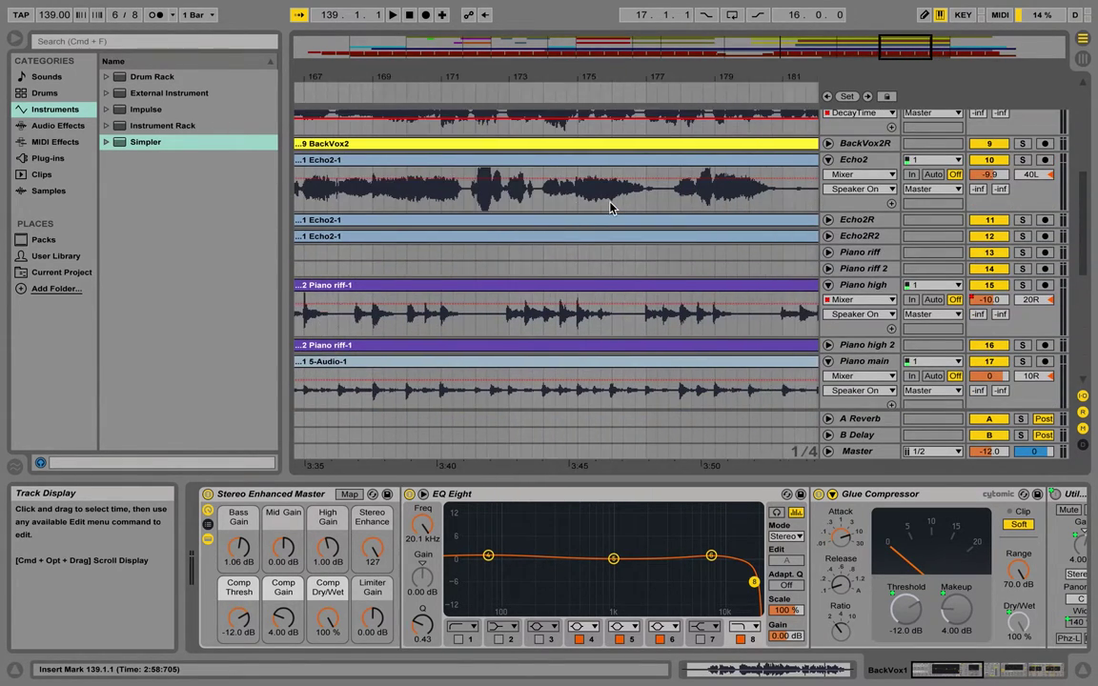
pyautogui.hscroll(1, 610, 208)
pyautogui.scroll(8, 610, 208)
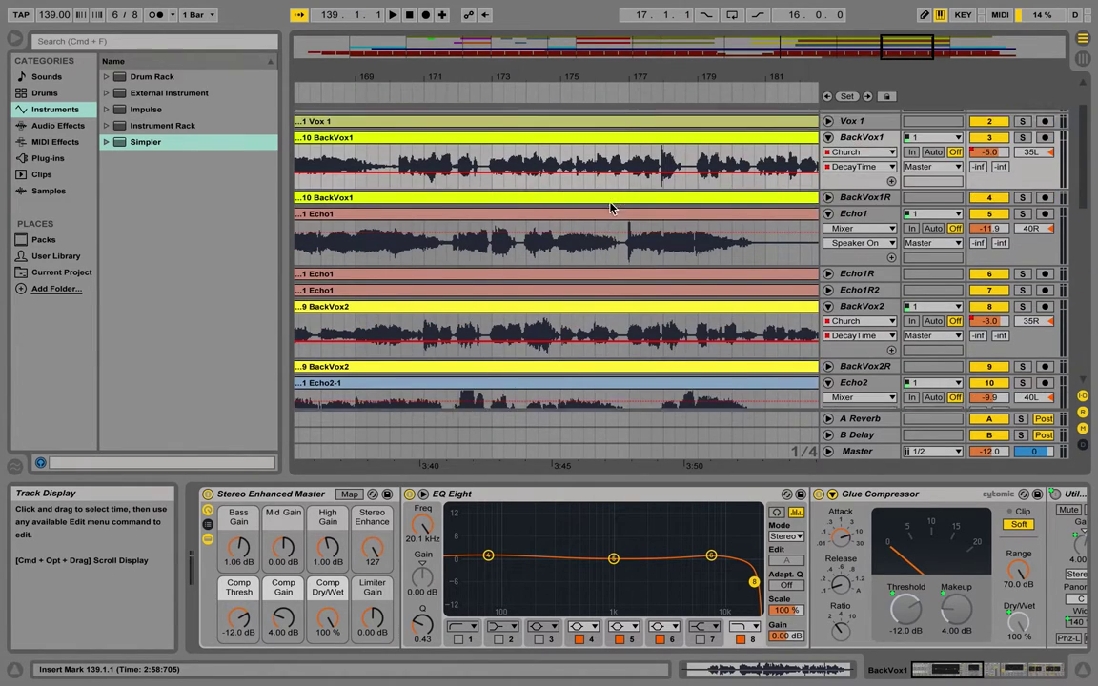
pyautogui.hscroll(-1, 610, 208)
pyautogui.scroll(-3, 610, 208)
pyautogui.scroll(2, 611, 208)
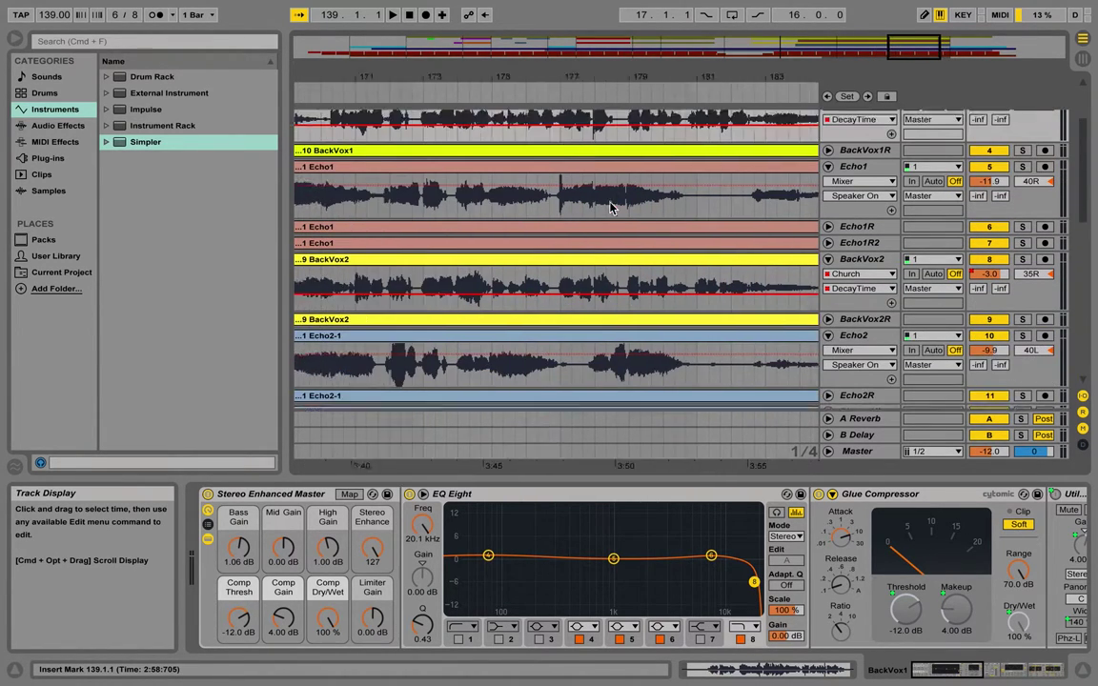
# Return to the start of the Final double chorus and review the Vox 1, BackVox and Echo tracks
pyautogui.scroll(-5, 610, 208)
pyautogui.hscroll(-3, 610, 207)
pyautogui.scroll(2, 610, 208)
pyautogui.hscroll(-1, 610, 208)
pyautogui.hscroll(-3, 610, 208)
pyautogui.scroll(1, 610, 208)
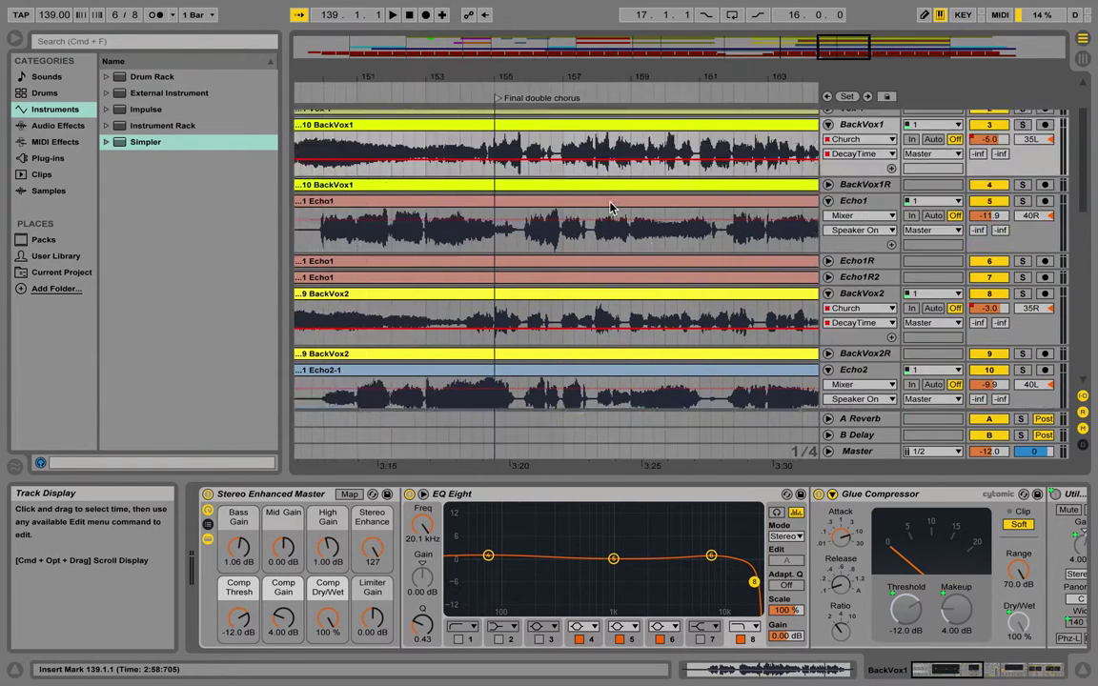
pyautogui.scroll(-4, 610, 208)
pyautogui.scroll(5, 610, 208)
pyautogui.hscroll(2, 610, 208)
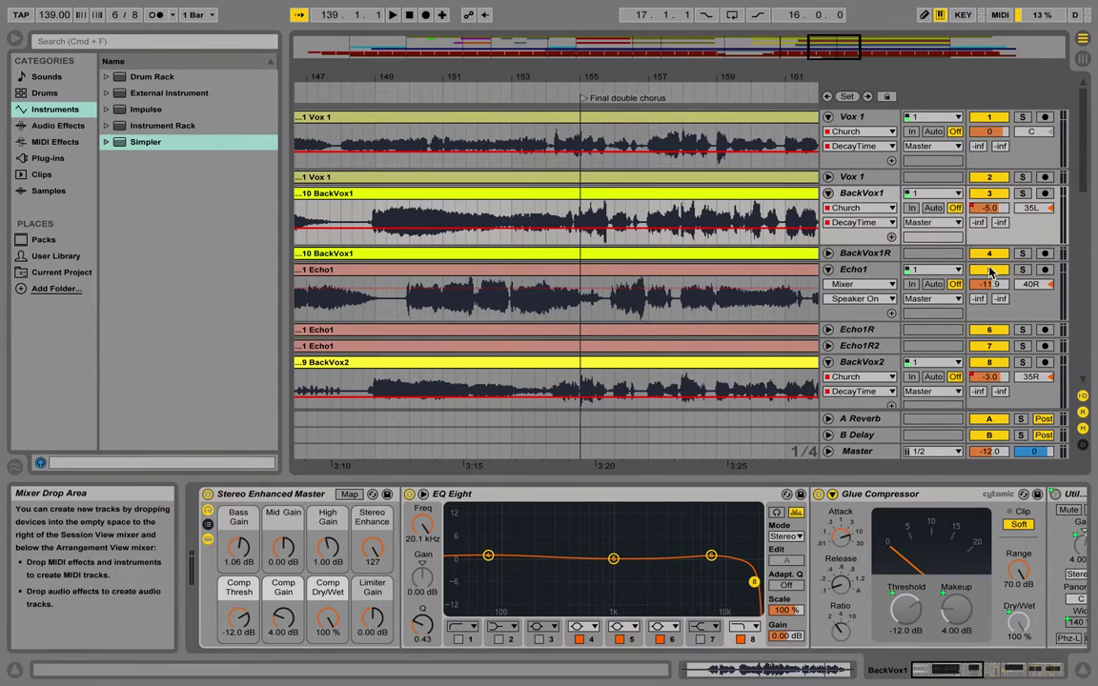
# Check the volume and pan settings of each track from Echo1 to Drums, briefly unfolding the Piano riff track
pyautogui.scroll(-3, 989, 286)
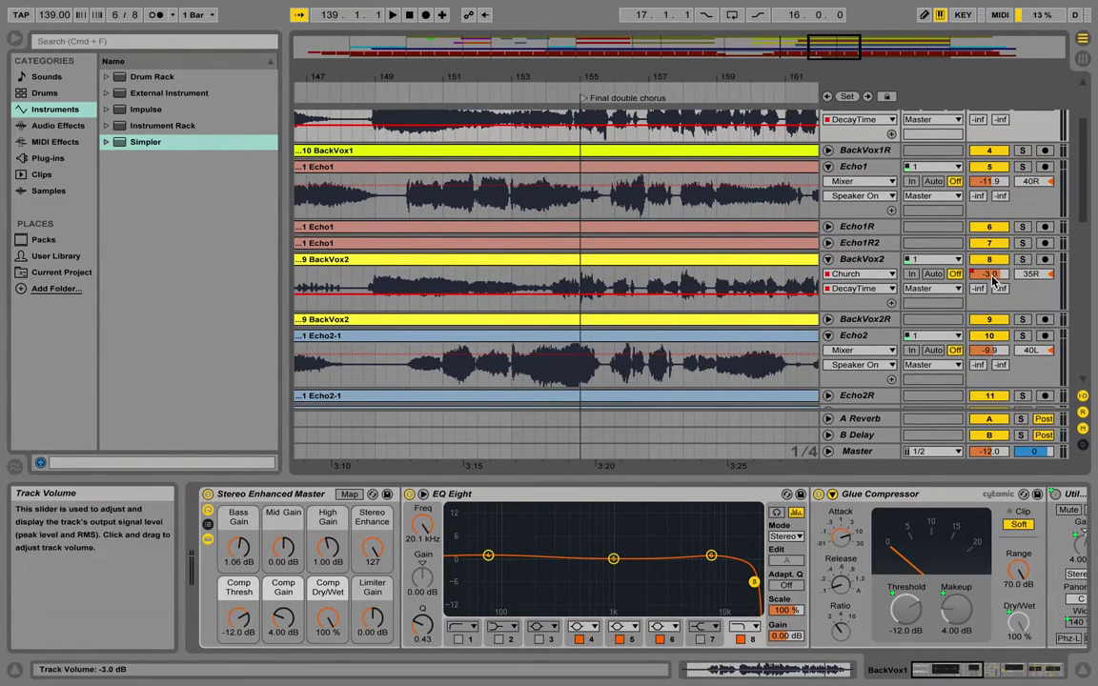
pyautogui.scroll(-3, 994, 278)
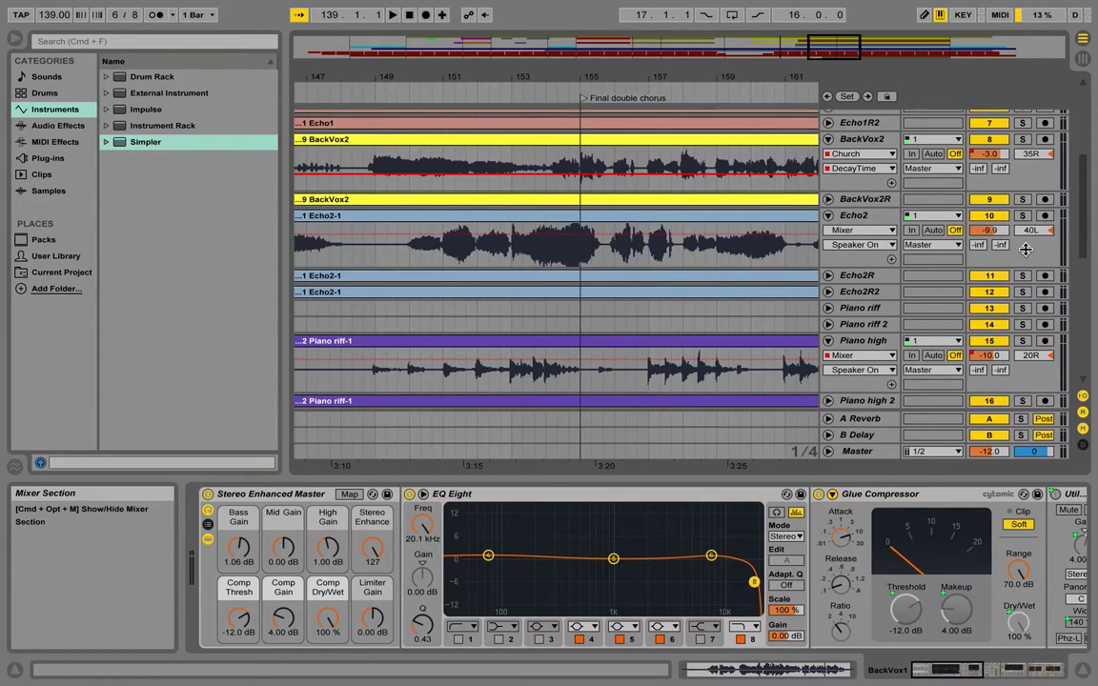
pyautogui.scroll(-2, 830, 228)
pyautogui.click(828, 222)
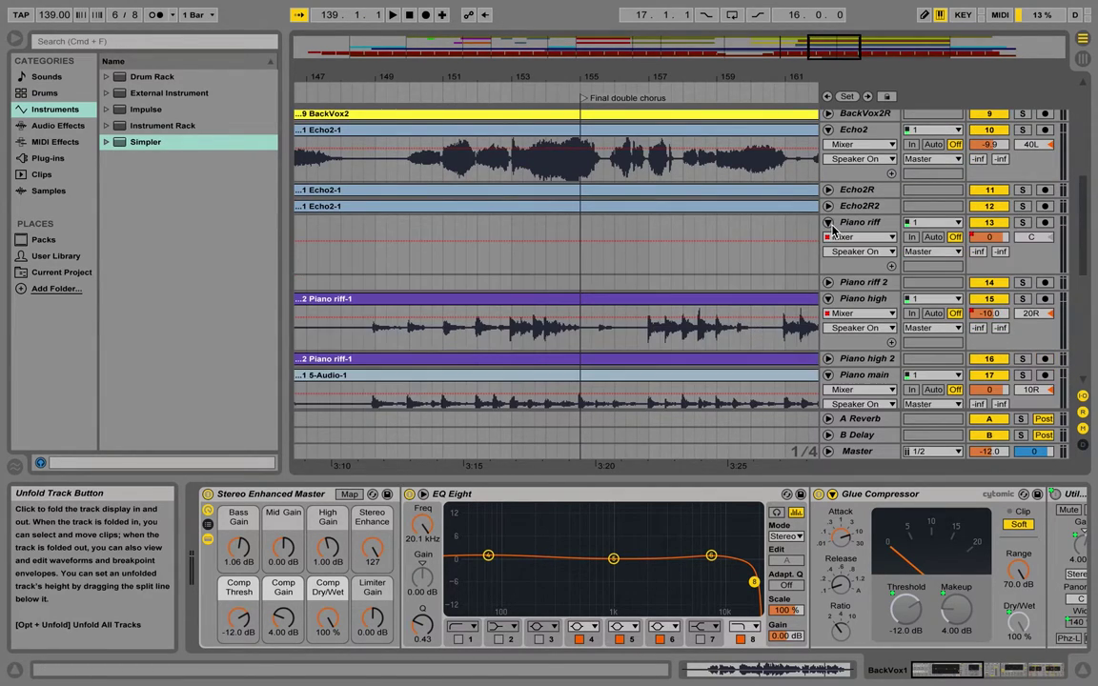
pyautogui.click(828, 222)
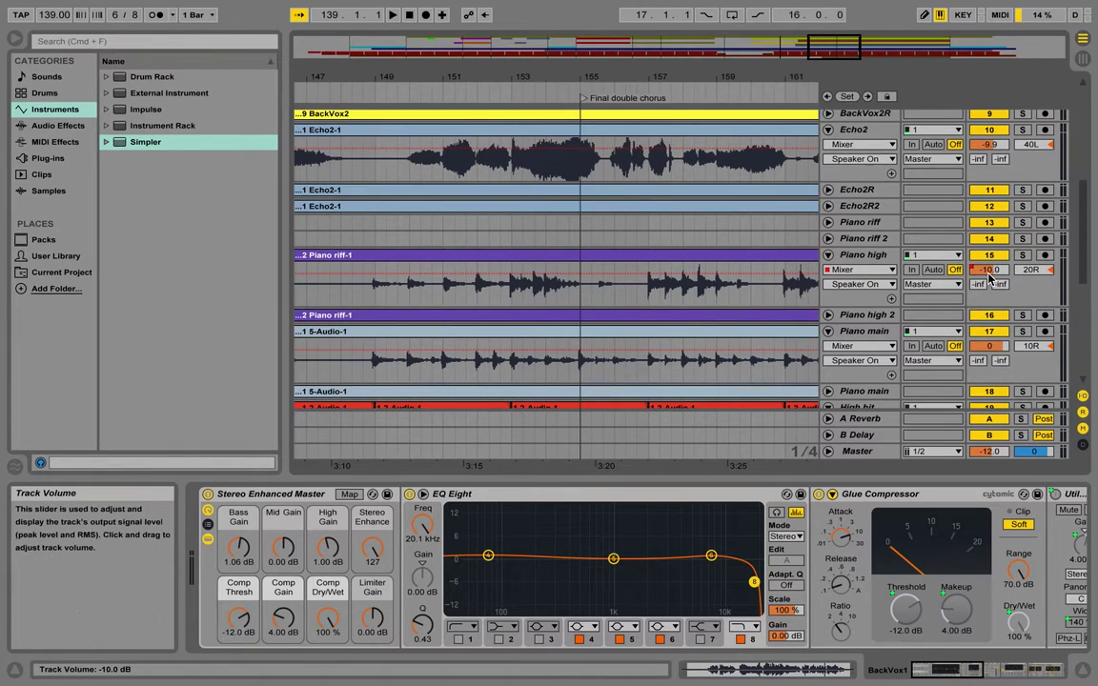
pyautogui.scroll(-3, 989, 278)
pyautogui.moveTo(990, 278); pyautogui.dragTo(988, 269)
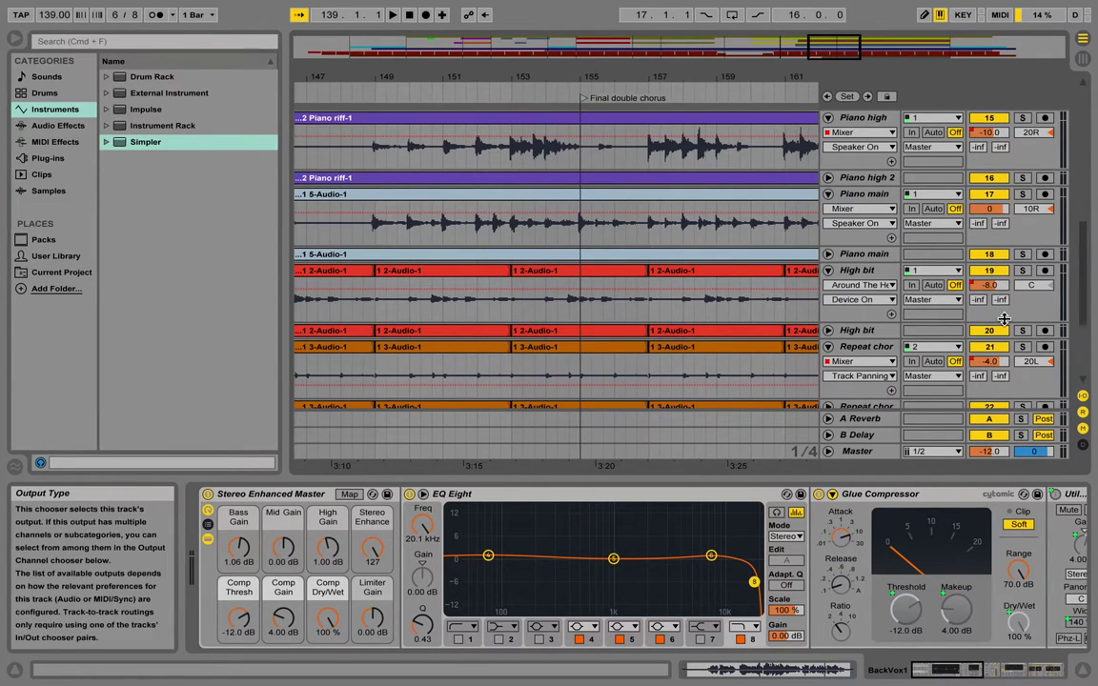
pyautogui.scroll(-3, 901, 286)
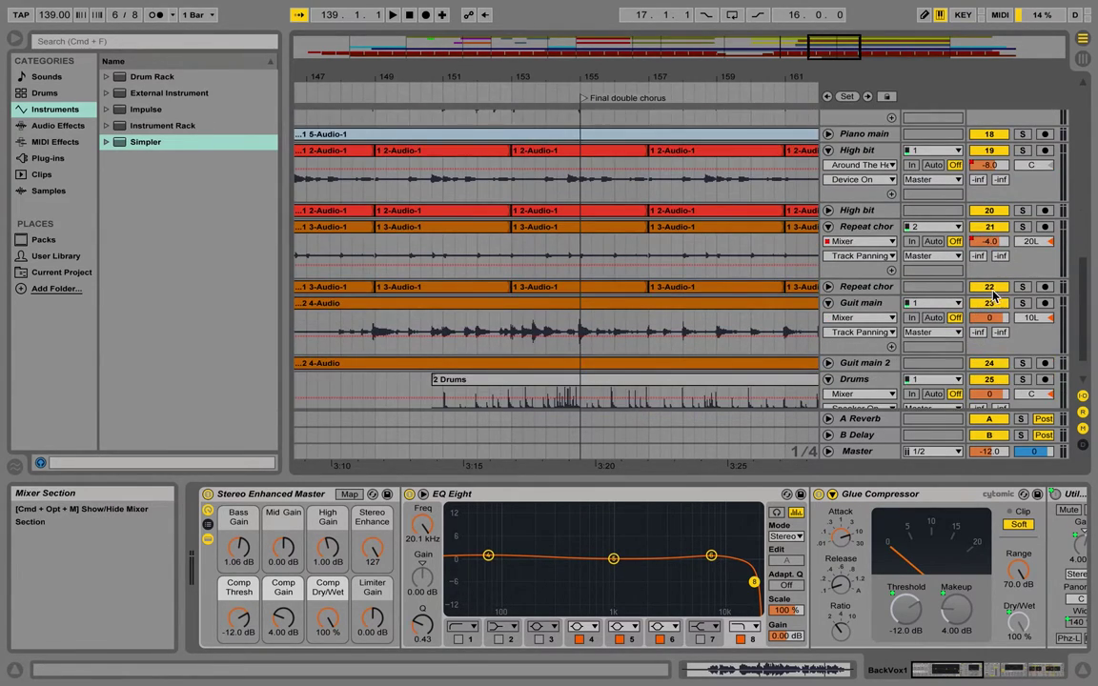
pyautogui.scroll(-1, 989, 302)
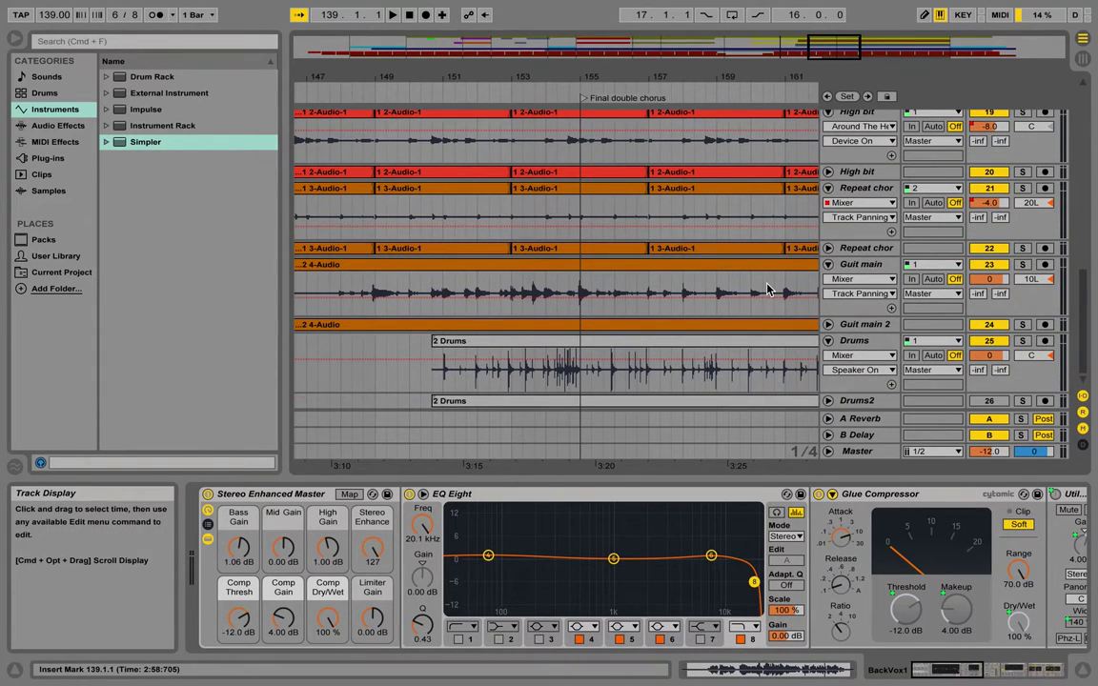
# Review the layering from the late Bridge piano and echo parts into the vocal tracks of the Final double chorus
pyautogui.scroll(5, 769, 289)
pyautogui.hscroll(-5, 768, 289)
pyautogui.scroll(10, 768, 289)
pyautogui.hscroll(2, 769, 289)
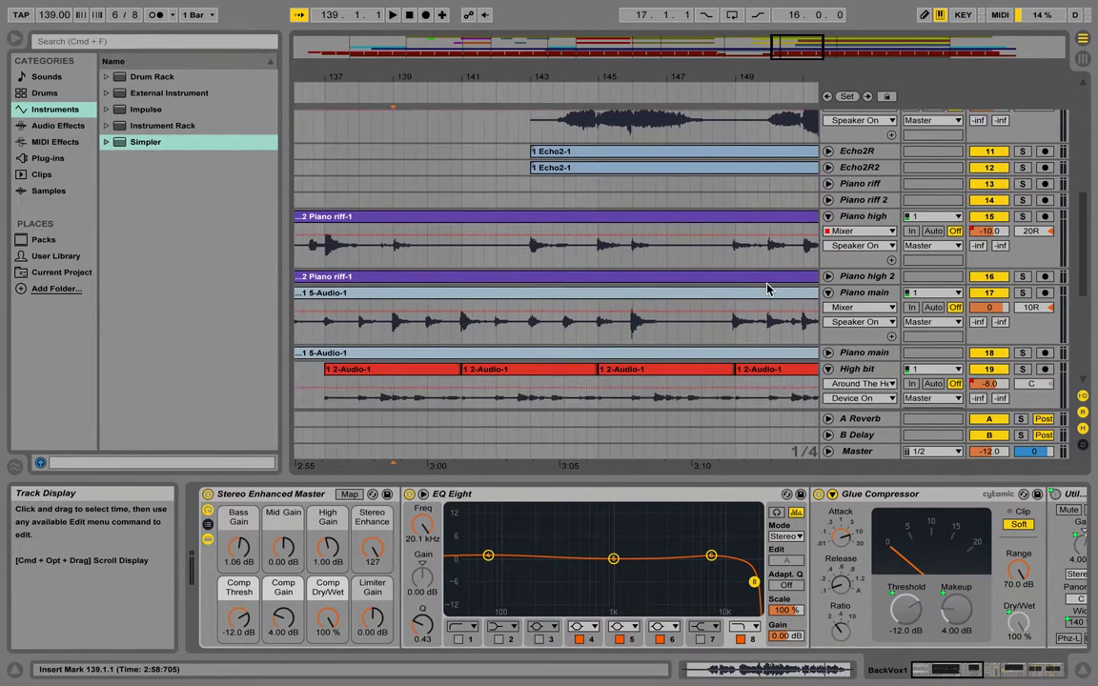
pyautogui.scroll(8, 769, 289)
pyautogui.hscroll(5, 769, 289)
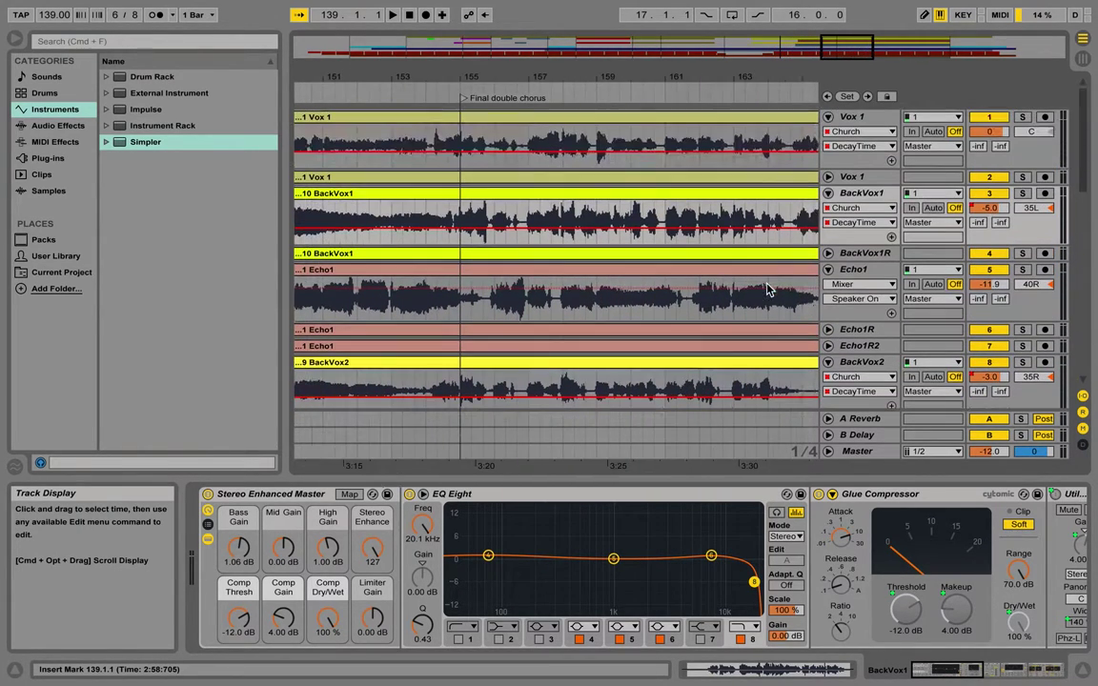
pyautogui.scroll(-1, 769, 289)
pyautogui.hscroll(1, 768, 289)
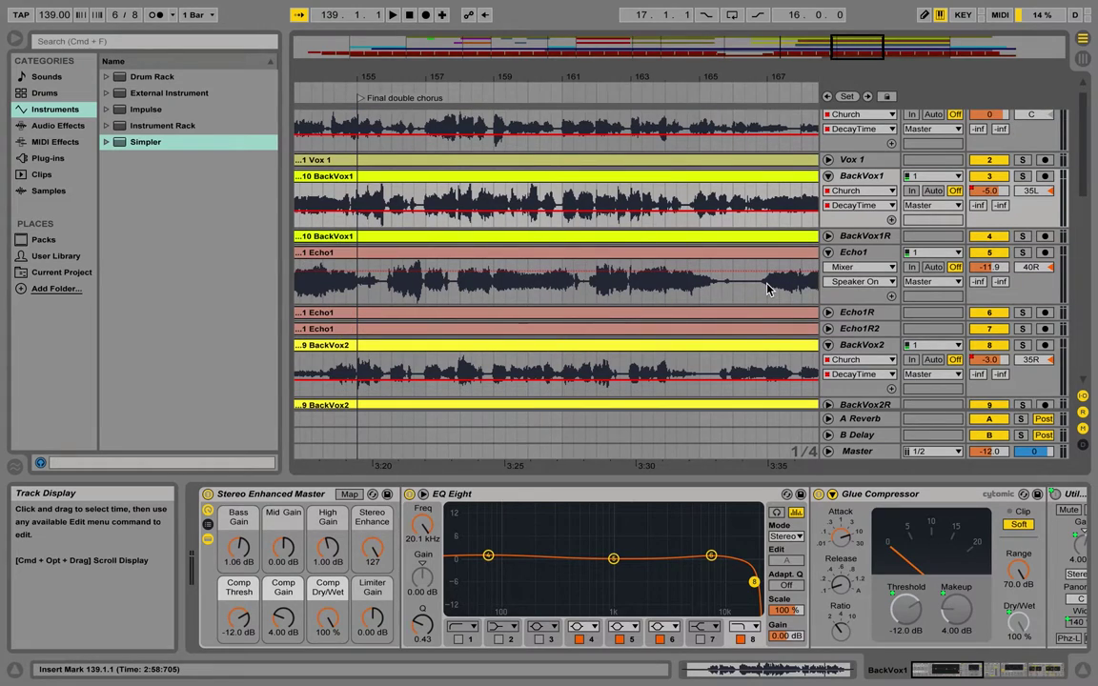